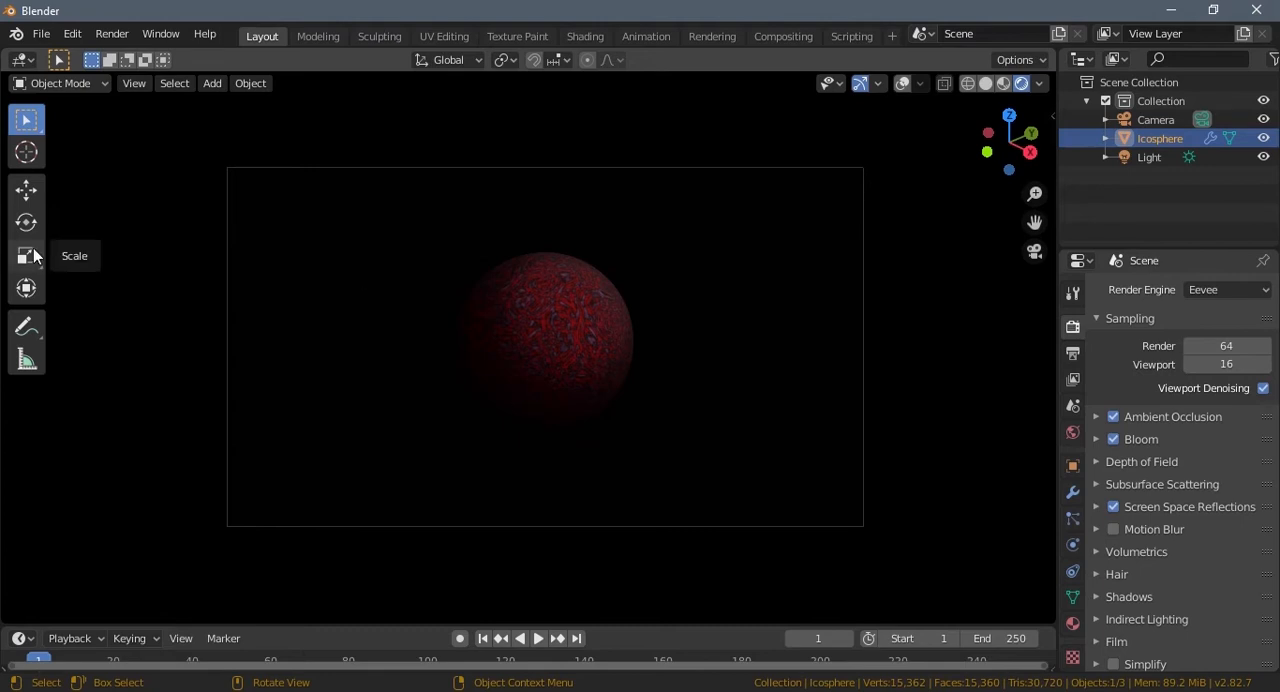
Step: Start a new General file and discard the unsaved changes of the current scene
{"action": "left_click", "coordinate": [41, 34]}
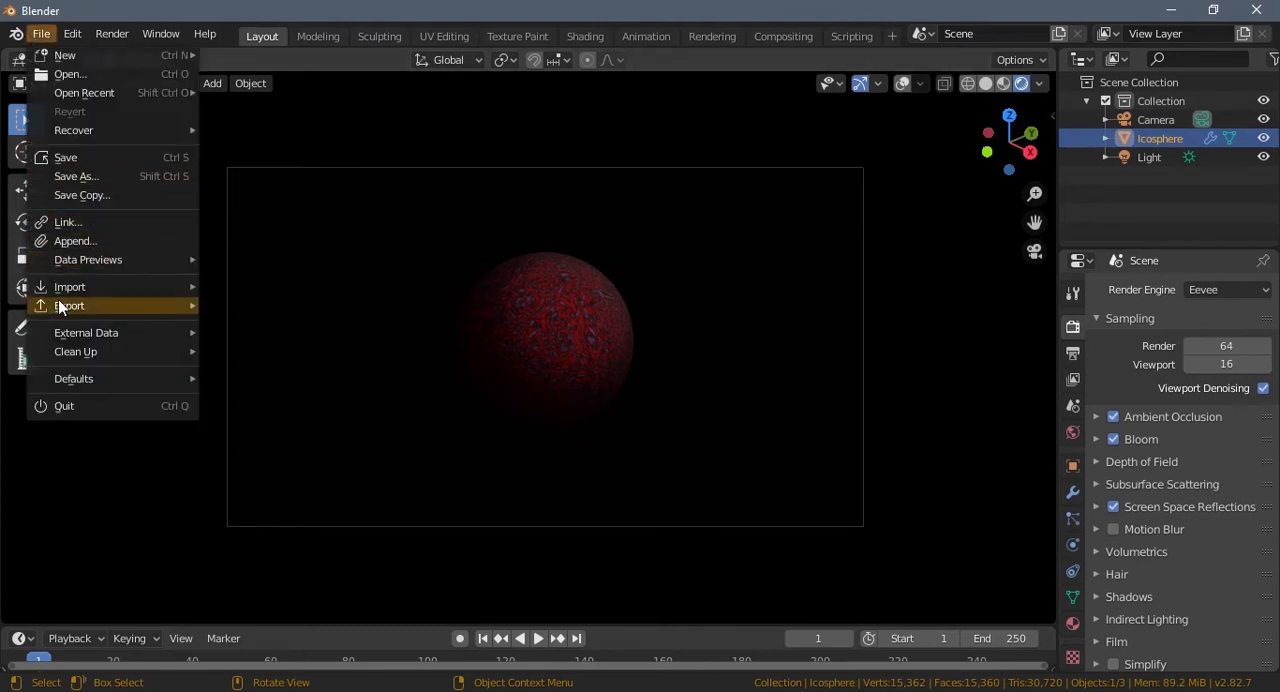
{"action": "left_click", "coordinate": [41, 34]}
{"action": "mouse_move", "coordinate": [60, 56]}
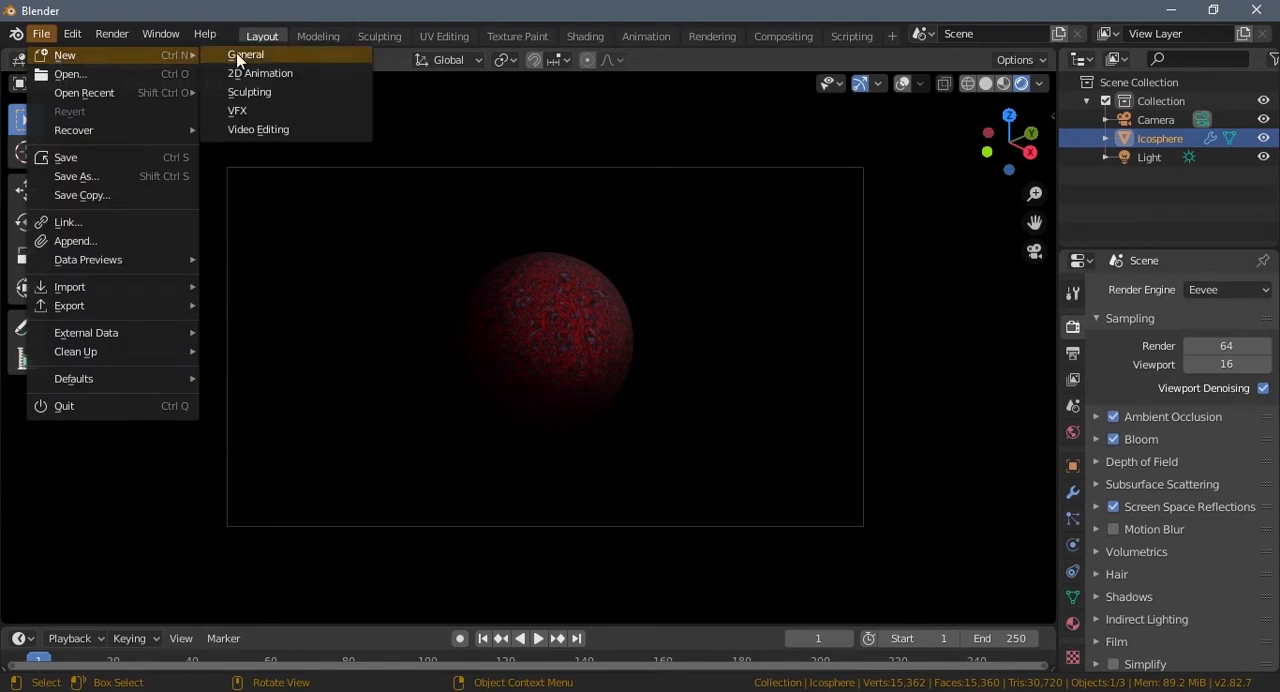
{"action": "left_click", "coordinate": [245, 55]}
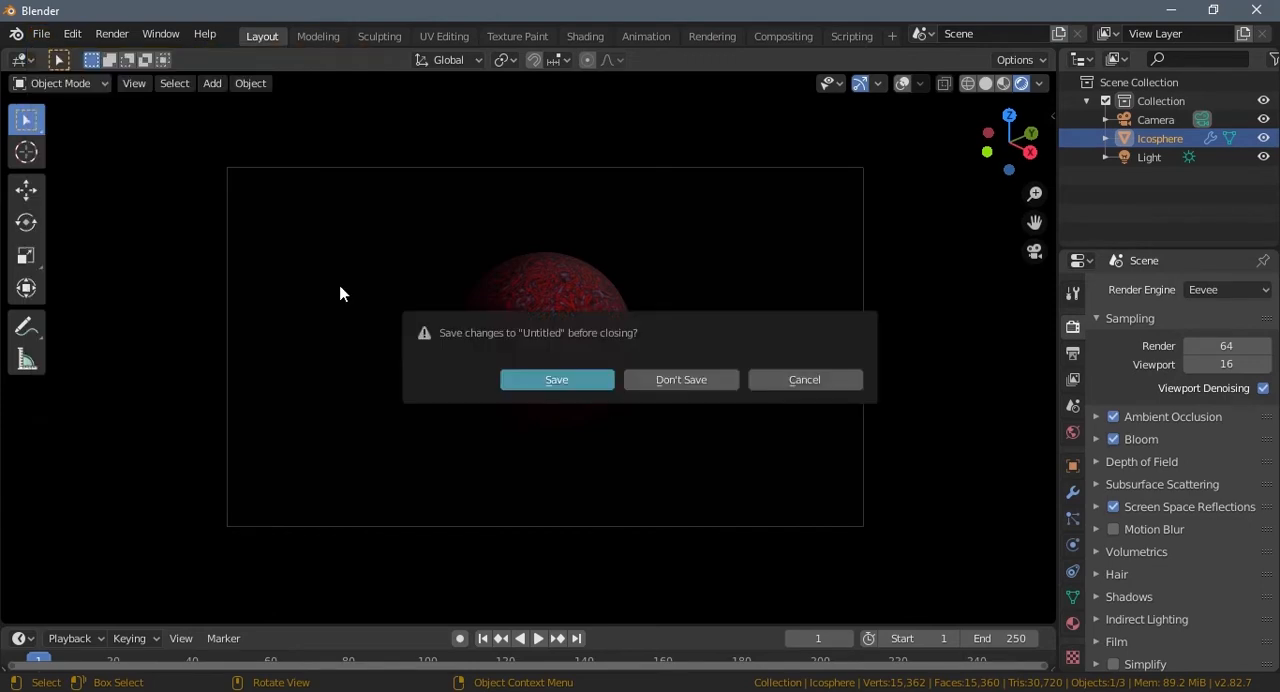
{"action": "left_click", "coordinate": [655, 382]}
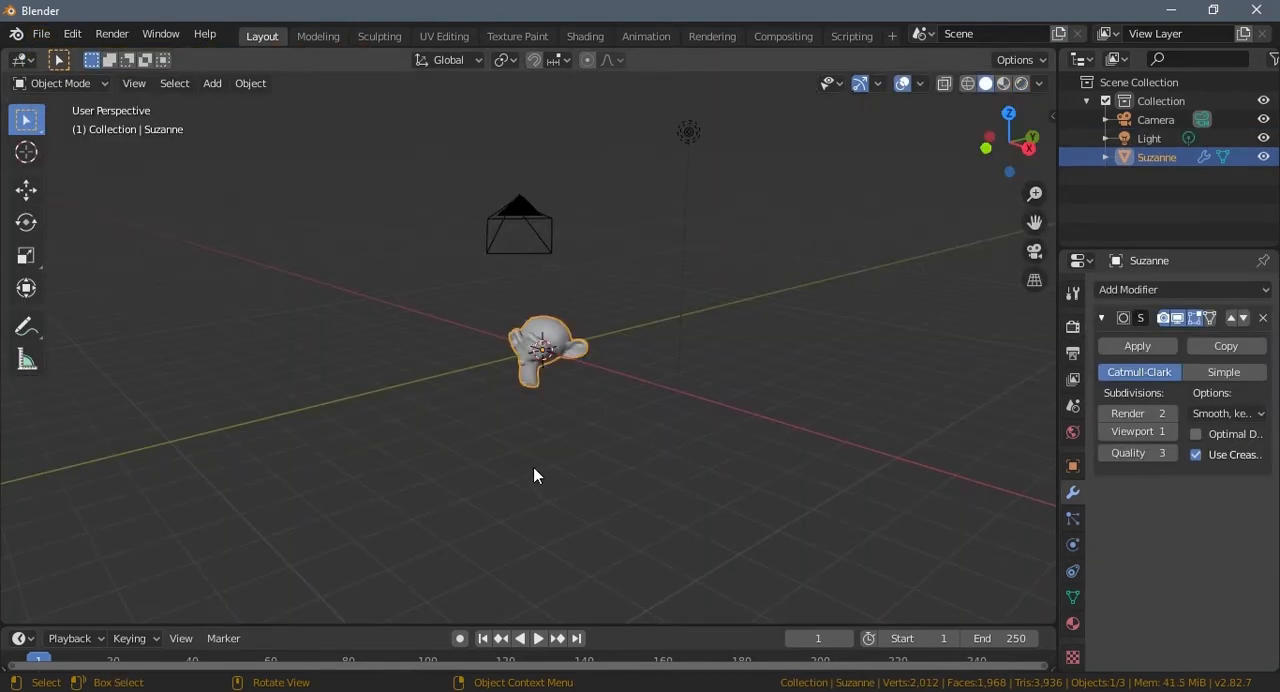
Step: Delete the Suzanne monkey head from the scene
{"action": "middle_click_drag", "start_coordinate": [534, 468], "coordinate": [607, 483]}
{"action": "key", "text": "x"}
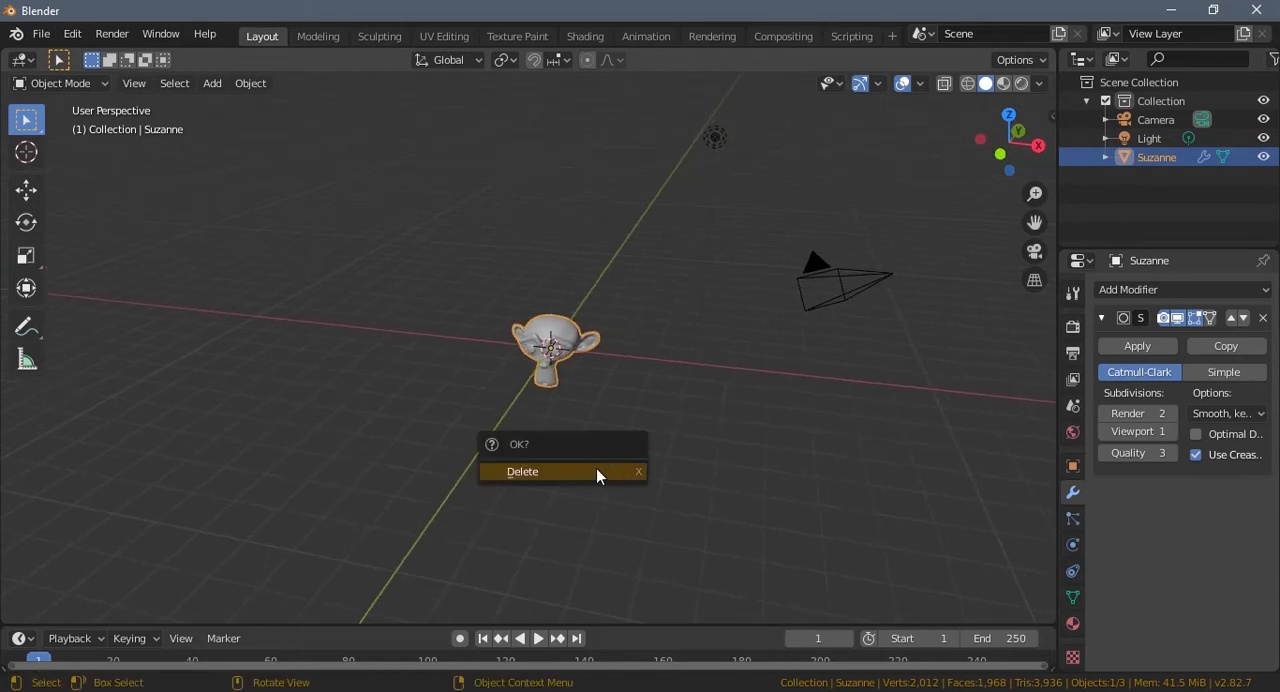
{"action": "left_click", "coordinate": [597, 471]}
Step: Add an ico sphere mesh and set its subdivisions to 4
{"action": "key", "text": "shift+a"}
{"action": "mouse_move", "coordinate": [595, 326]}
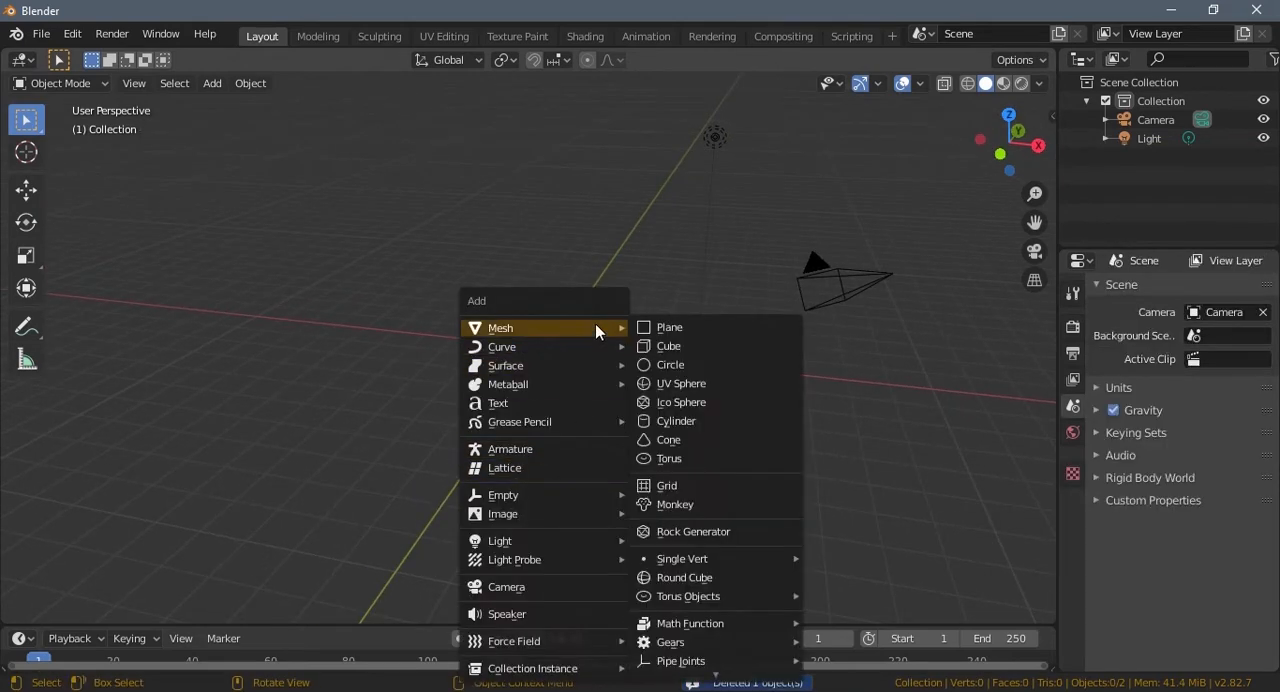
{"action": "left_click", "coordinate": [673, 405]}
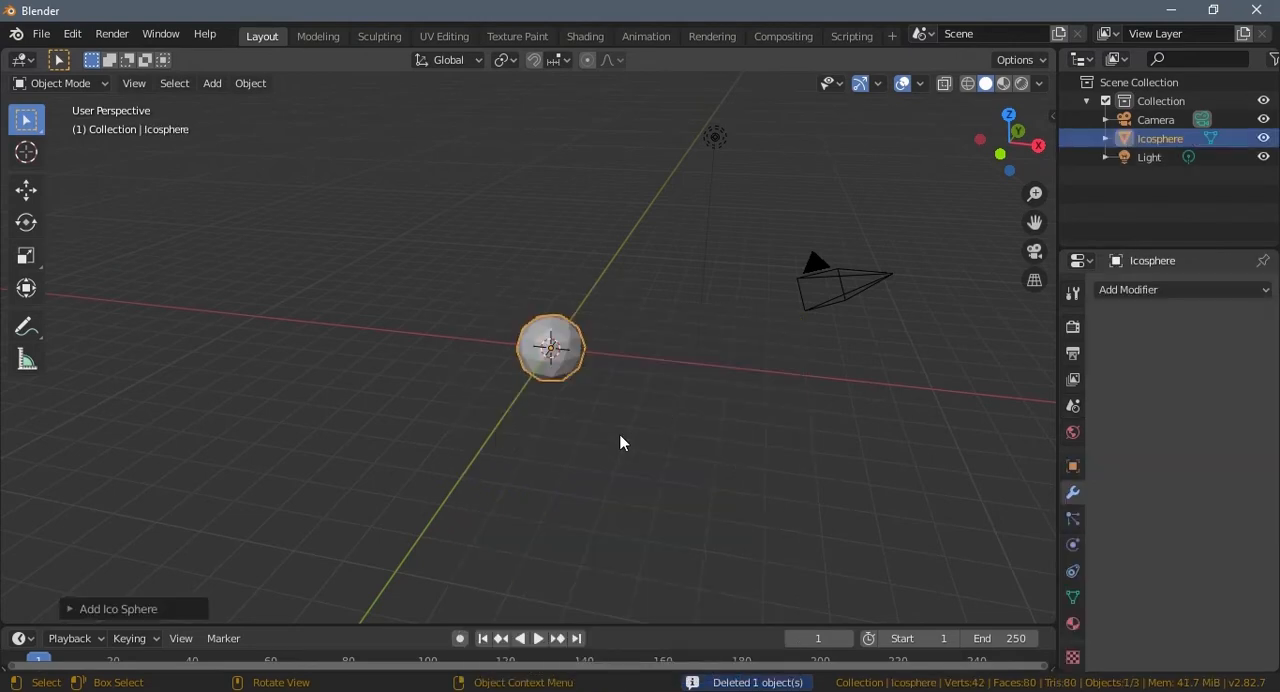
{"action": "middle_click_drag", "start_coordinate": [620, 436], "coordinate": [533, 440]}
{"action": "scroll", "coordinate": [533, 440], "scroll_direction": "up", "scroll_amount": 4}
{"action": "left_click", "coordinate": [68, 609]}
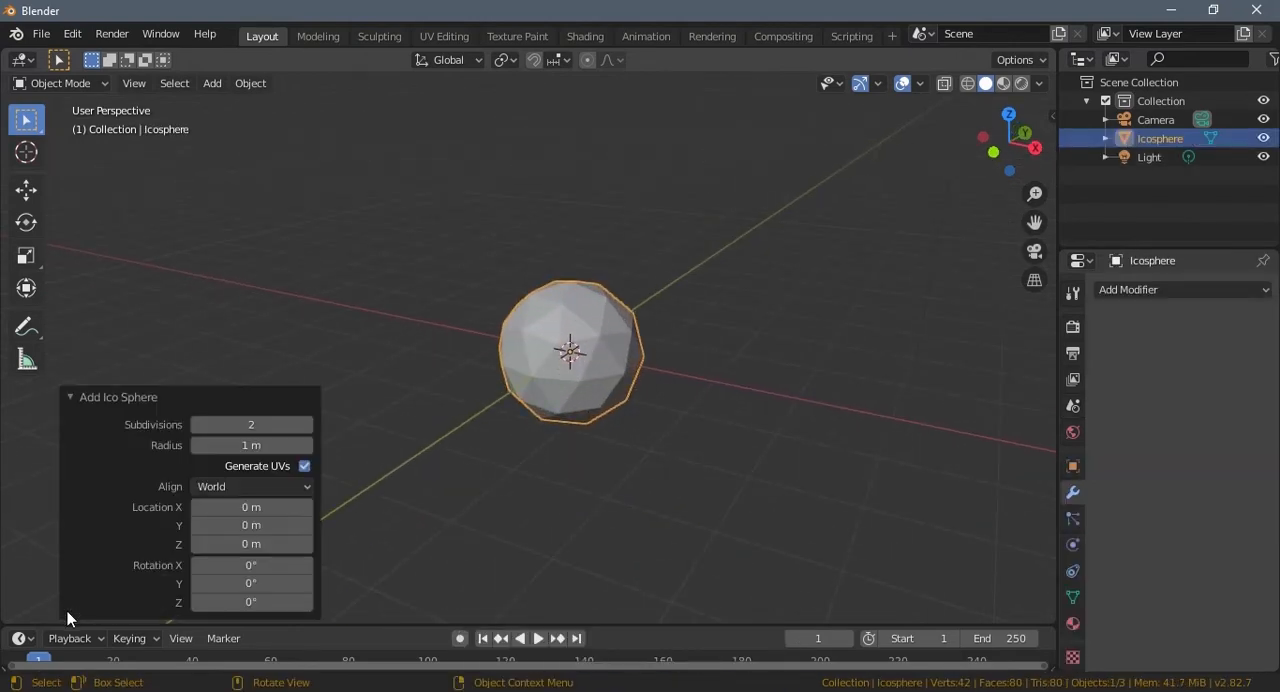
{"action": "left_click", "coordinate": [306, 425]}
{"action": "left_click", "coordinate": [306, 425]}
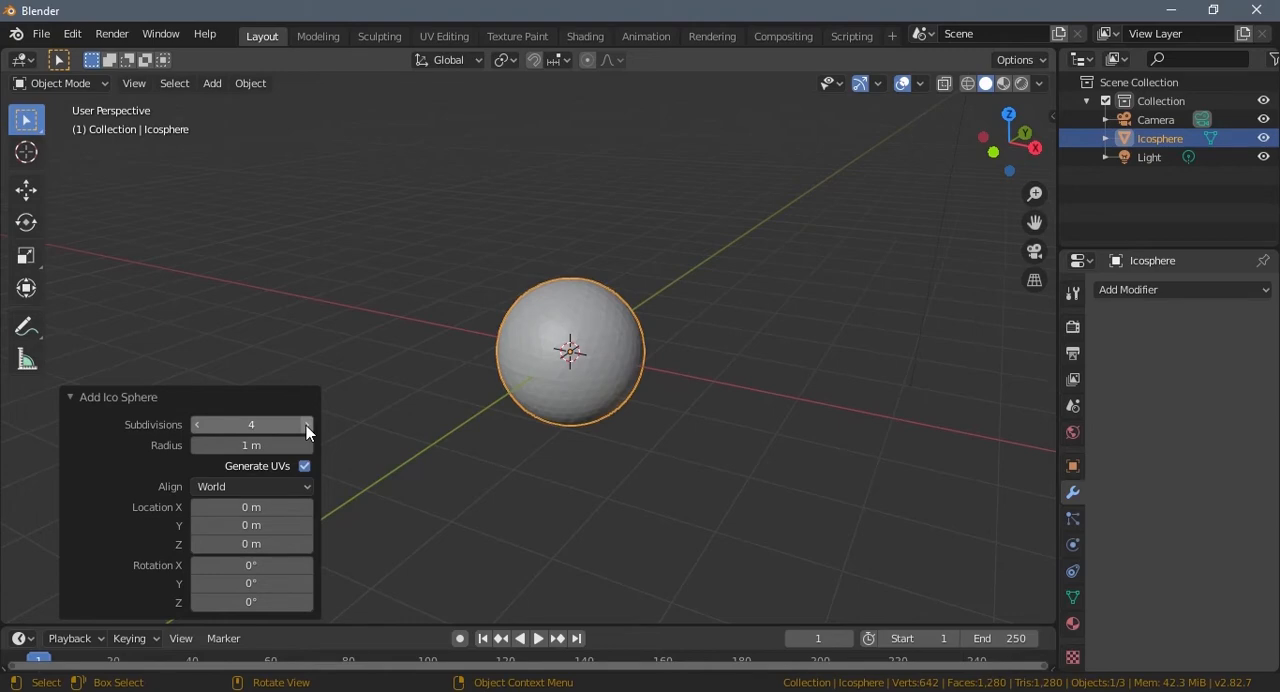
Step: Add a Subdivision Surface modifier to the icosphere with 2 viewport and 3 render subdivisions
{"action": "scroll", "coordinate": [609, 443], "scroll_direction": "up", "scroll_amount": 3}
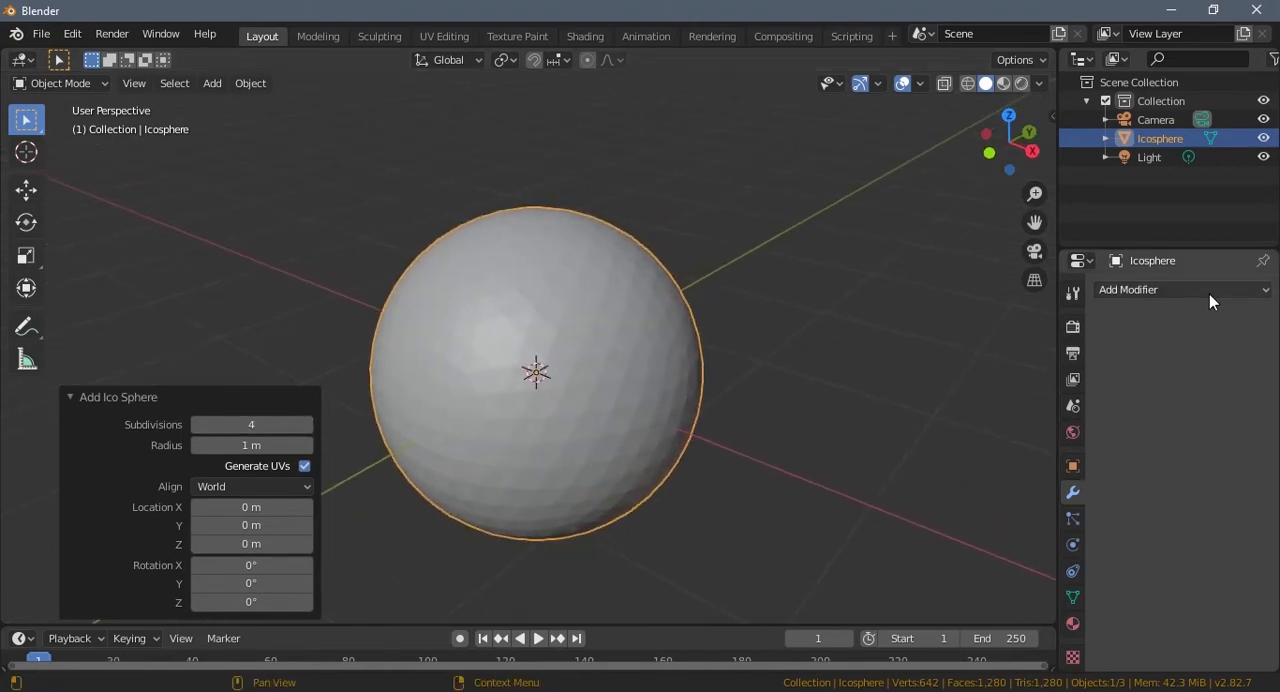
{"action": "left_click", "coordinate": [1180, 289]}
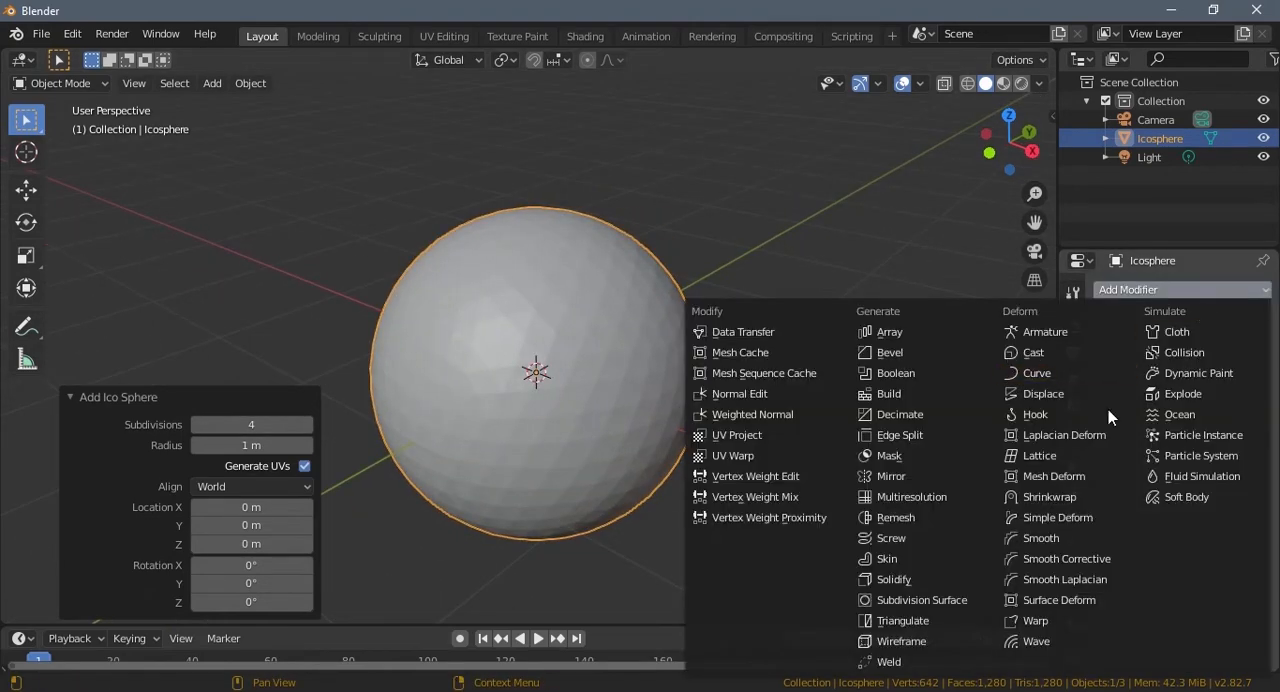
{"action": "left_click", "coordinate": [892, 602]}
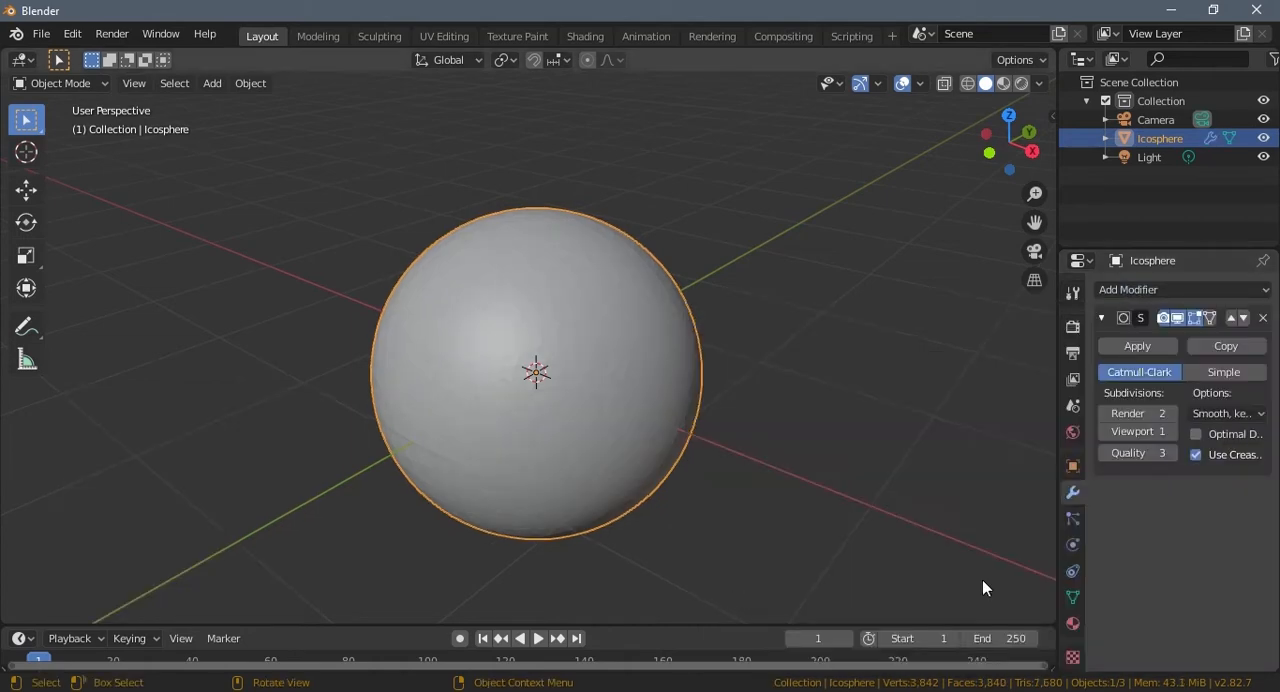
{"action": "left_click", "coordinate": [1173, 432]}
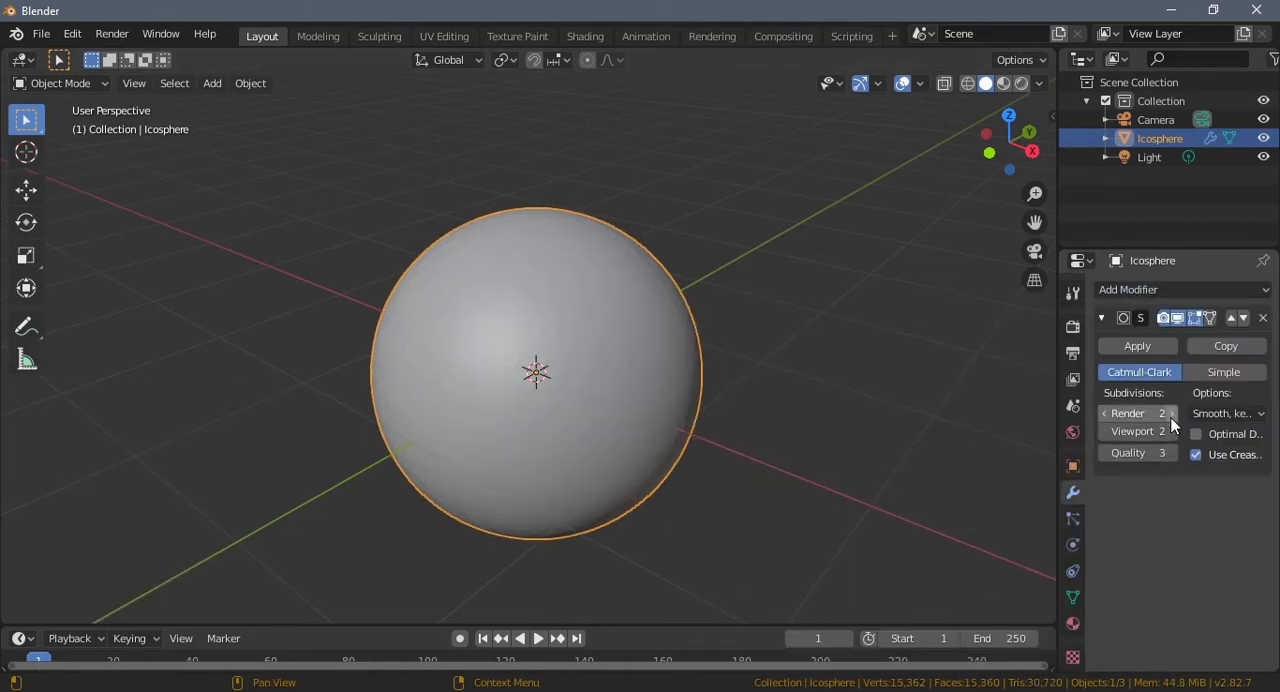
Step: Apply smooth shading to the icosphere
{"action": "left_click", "coordinate": [255, 84]}
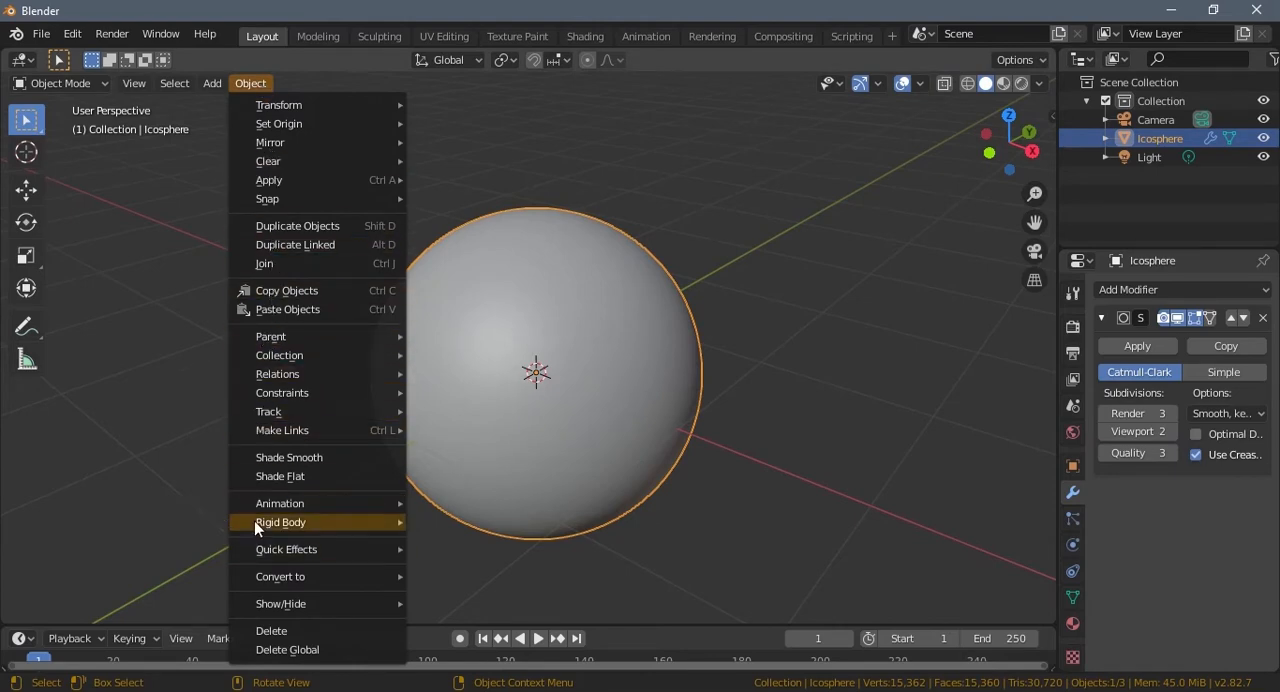
{"action": "left_click", "coordinate": [265, 459]}
{"action": "scroll", "coordinate": [486, 487], "scroll_direction": "down", "scroll_amount": 5}
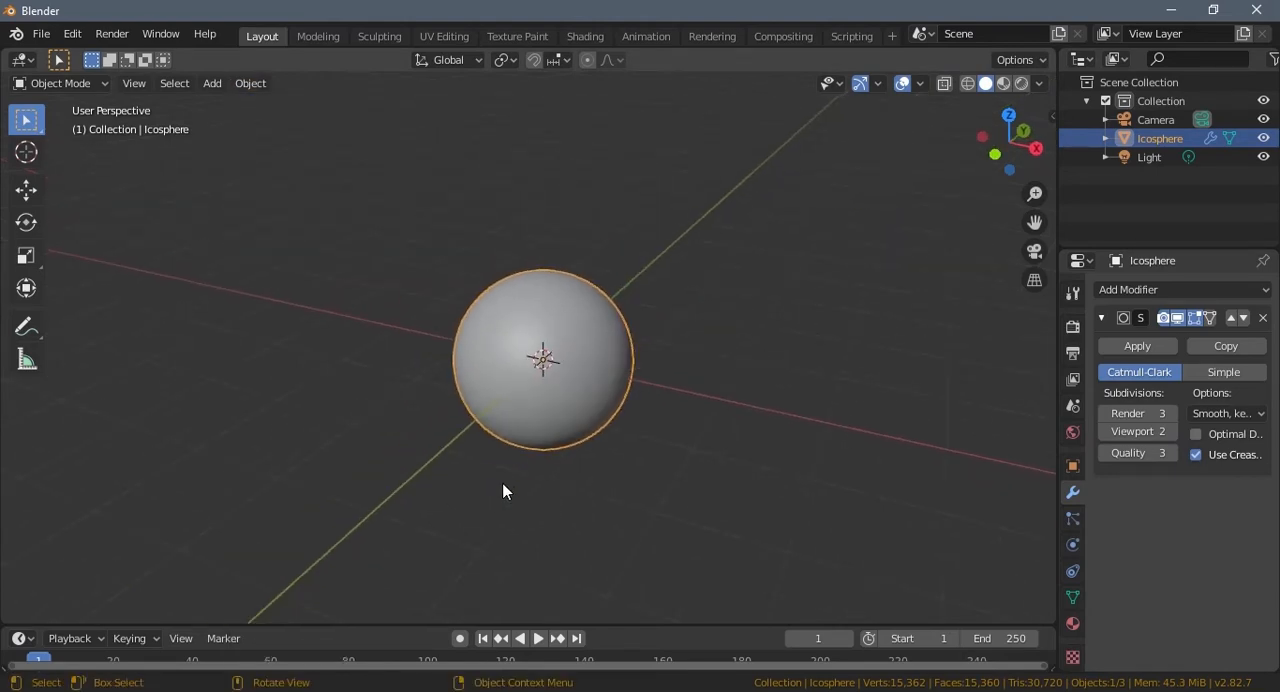
{"action": "middle_click_drag", "start_coordinate": [510, 485], "coordinate": [530, 455]}
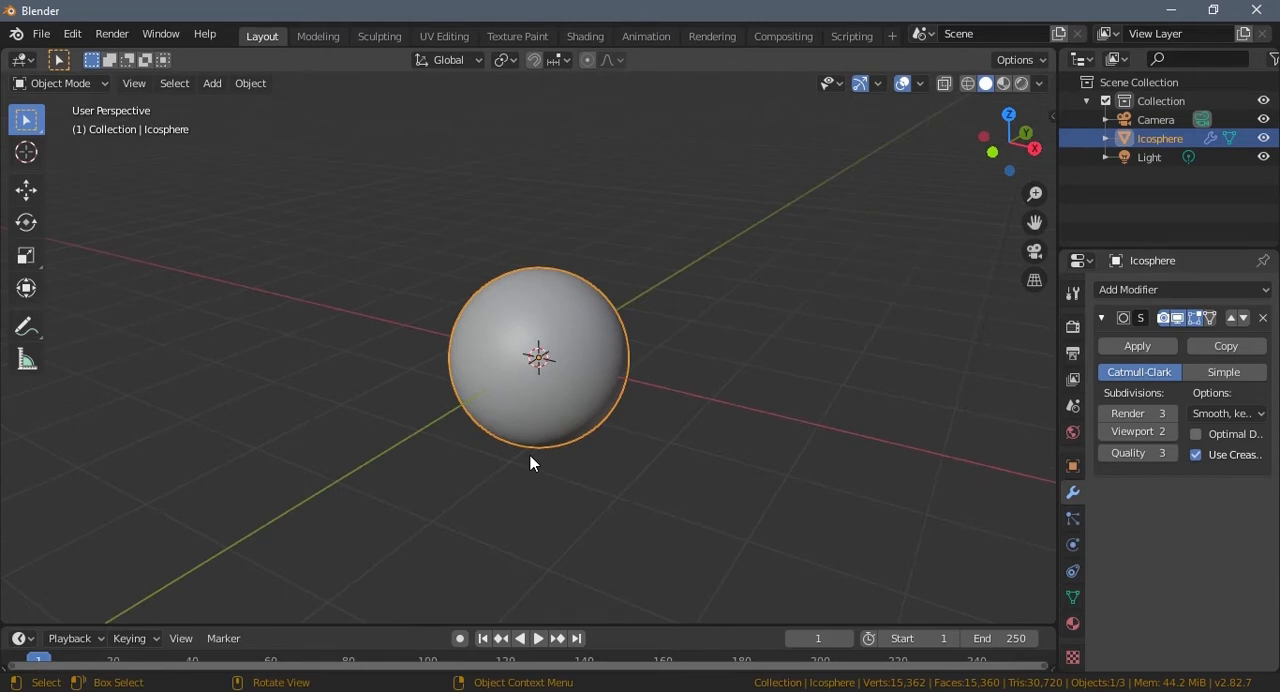
Step: Switch to the camera view and set the world background color to black
{"action": "key", "text": "KP_0"}
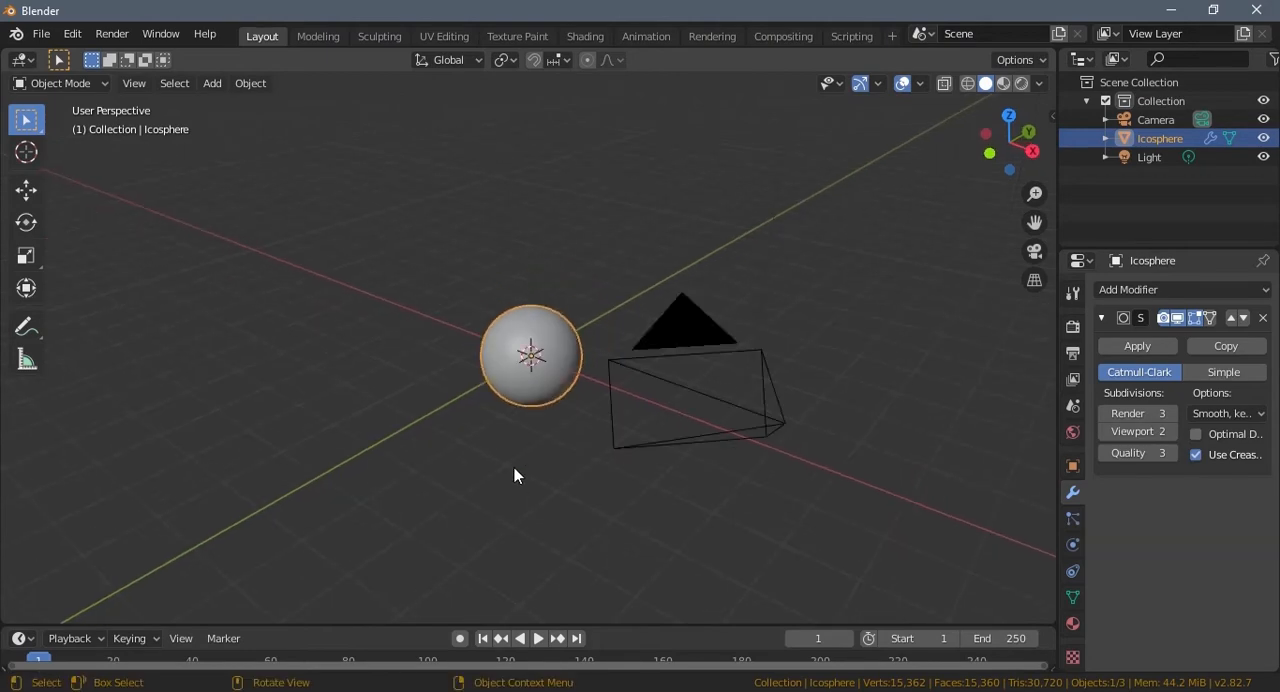
{"action": "scroll", "coordinate": [514, 475], "scroll_direction": "up", "scroll_amount": 4}
{"action": "scroll", "coordinate": [514, 475], "scroll_direction": "down", "scroll_amount": 2}
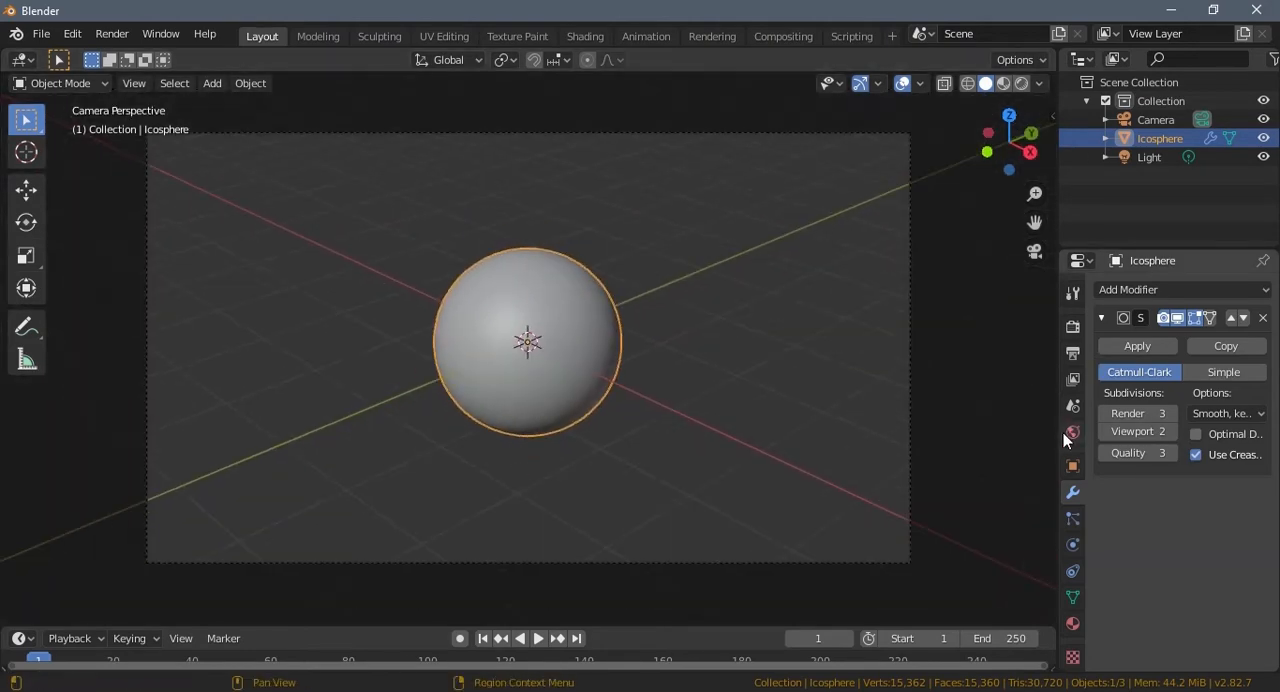
{"action": "left_click", "coordinate": [1072, 432]}
{"action": "left_click", "coordinate": [1245, 415]}
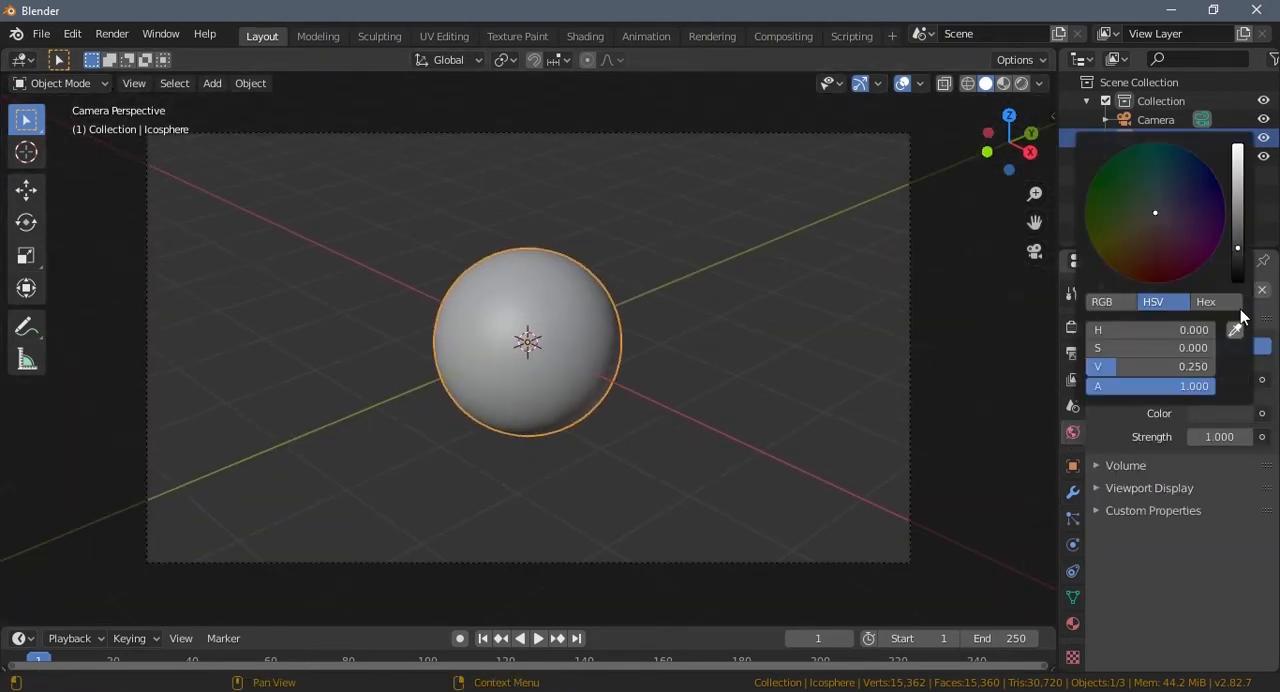
{"action": "left_click", "coordinate": [1240, 256]}
{"action": "left_click_drag", "start_coordinate": [1240, 254], "coordinate": [1240, 282]}
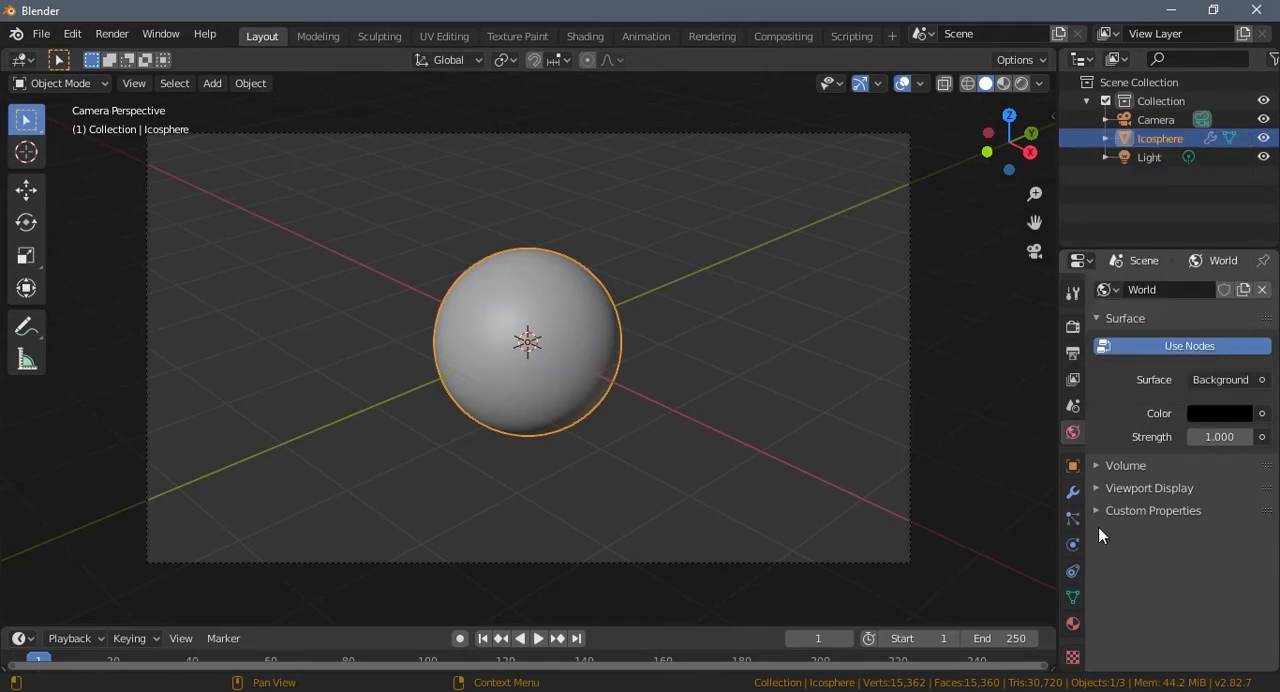
Step: Change the scene's light to a Sun light with a strength of 2
{"action": "left_click", "coordinate": [1150, 155]}
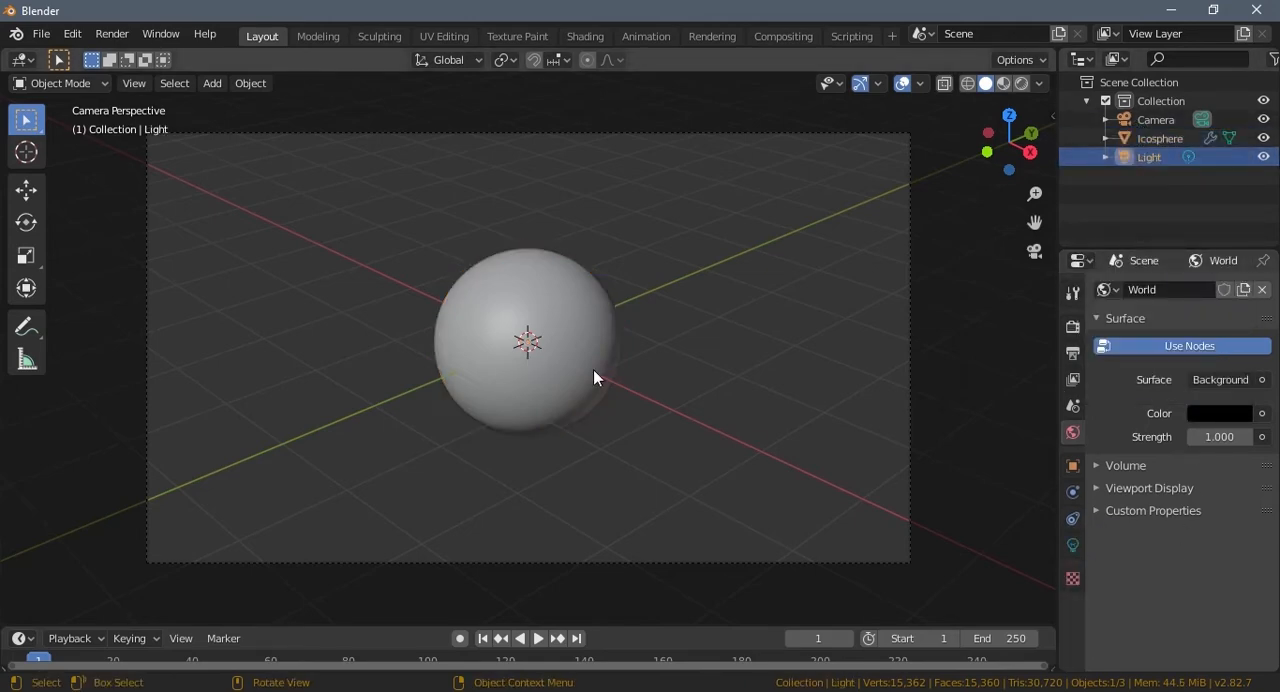
{"action": "left_click", "coordinate": [1072, 545]}
{"action": "left_click", "coordinate": [1201, 394]}
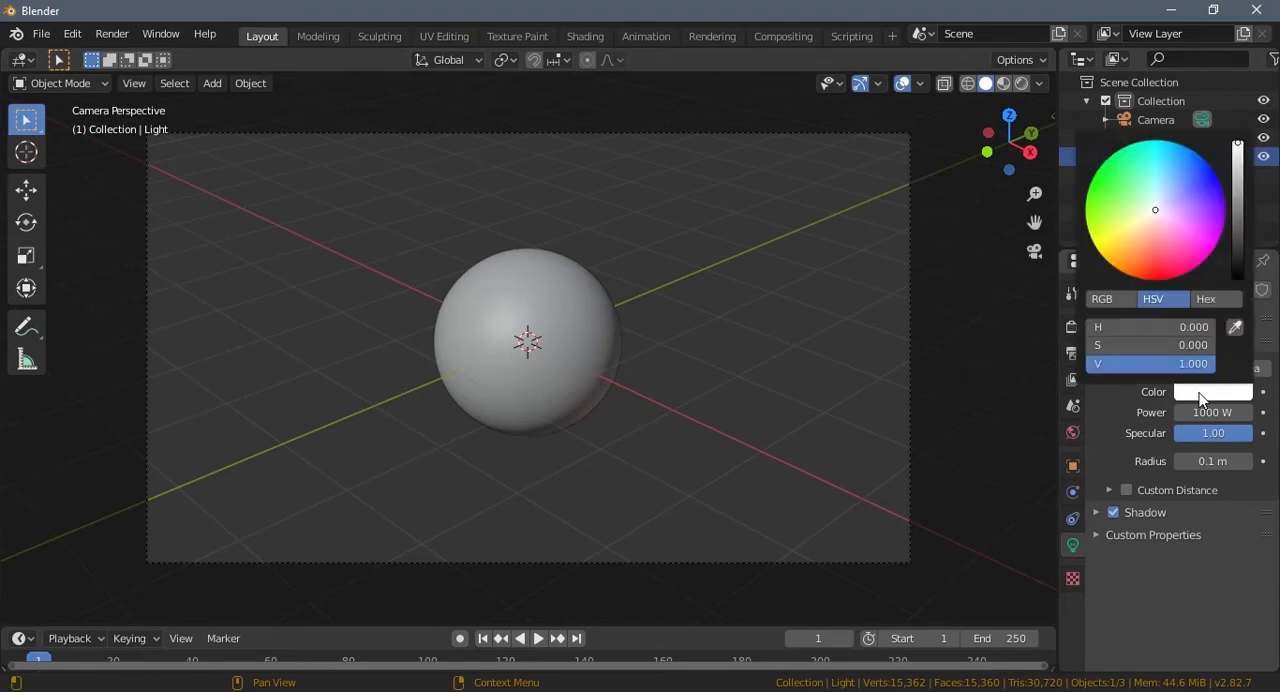
{"action": "left_click", "coordinate": [1212, 412]}
{"action": "type", "text": "2"}
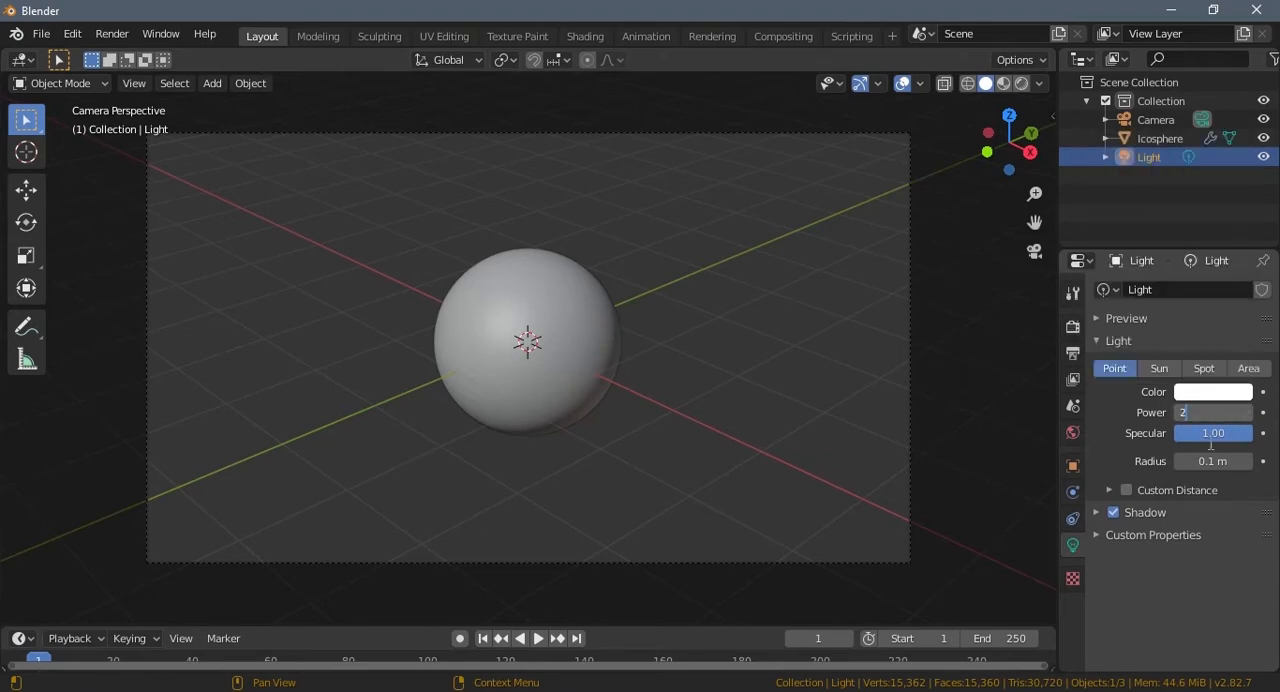
{"action": "left_click", "coordinate": [1191, 594]}
{"action": "left_click", "coordinate": [1159, 368]}
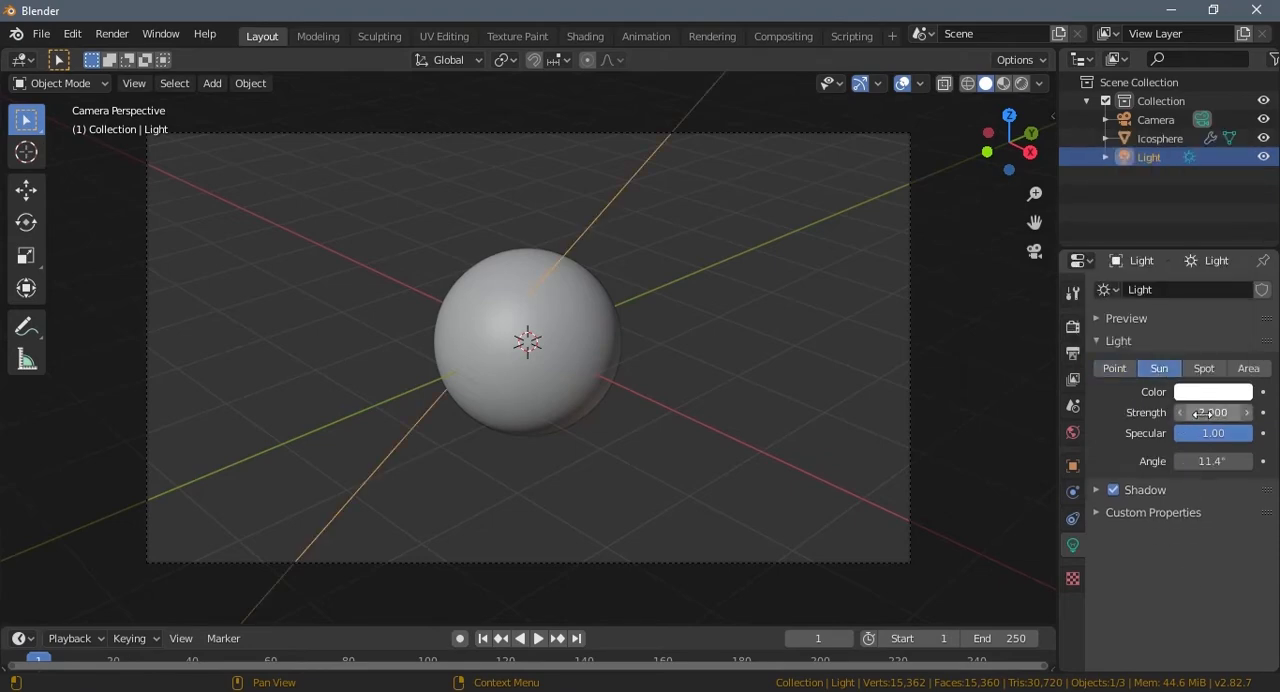
Step: Display the viewport in rendered shading and look through the camera
{"action": "middle_click_drag", "start_coordinate": [662, 351], "coordinate": [655, 374]}
{"action": "scroll", "coordinate": [655, 374], "scroll_direction": "down", "scroll_amount": 2}
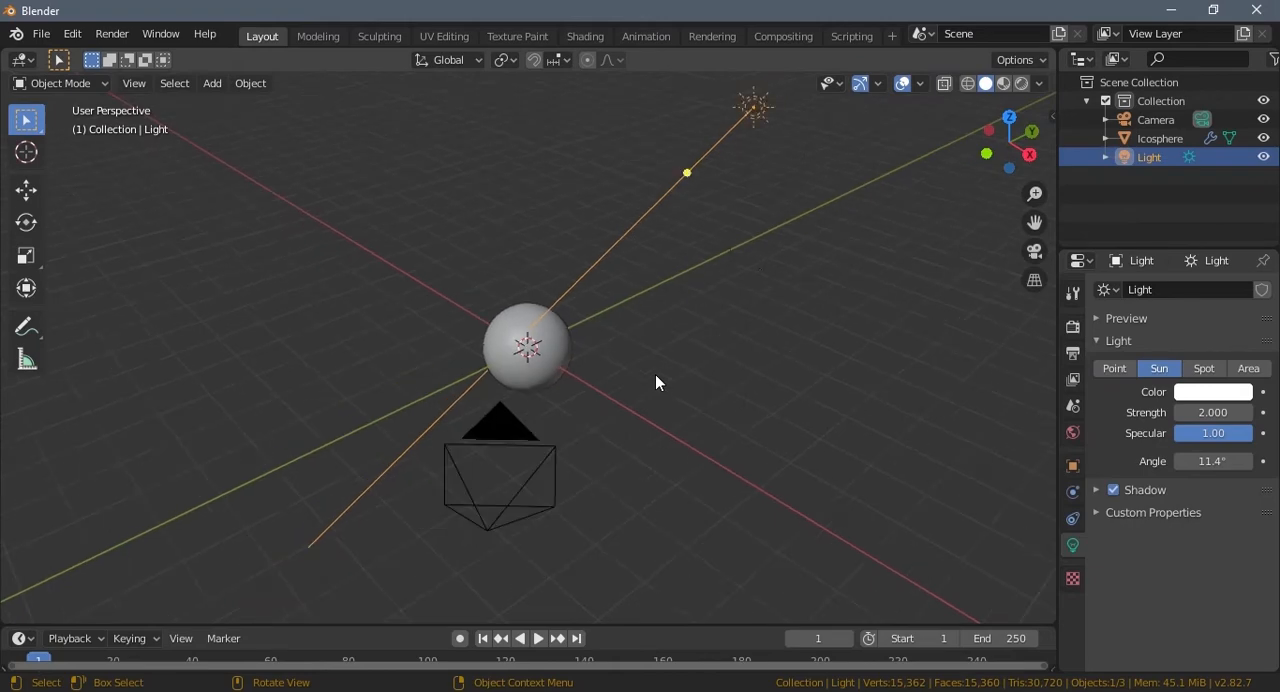
{"action": "left_click", "coordinate": [1021, 83]}
{"action": "key", "text": "KP_0"}
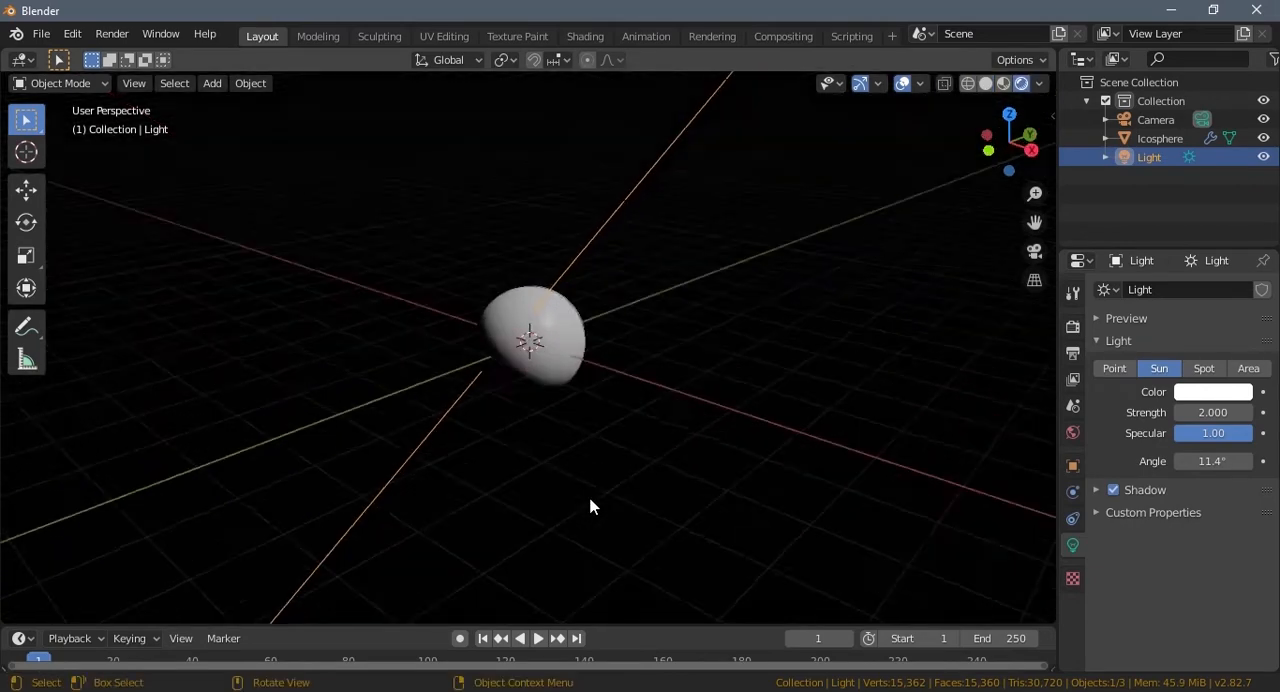
Step: Select the icosphere, split the 3D viewport vertically into two areas, and turn the second area into a Shader Editor
{"action": "left_click", "coordinate": [551, 319]}
{"action": "left_click_drag", "start_coordinate": [1050, 52], "coordinate": [542, 116]}
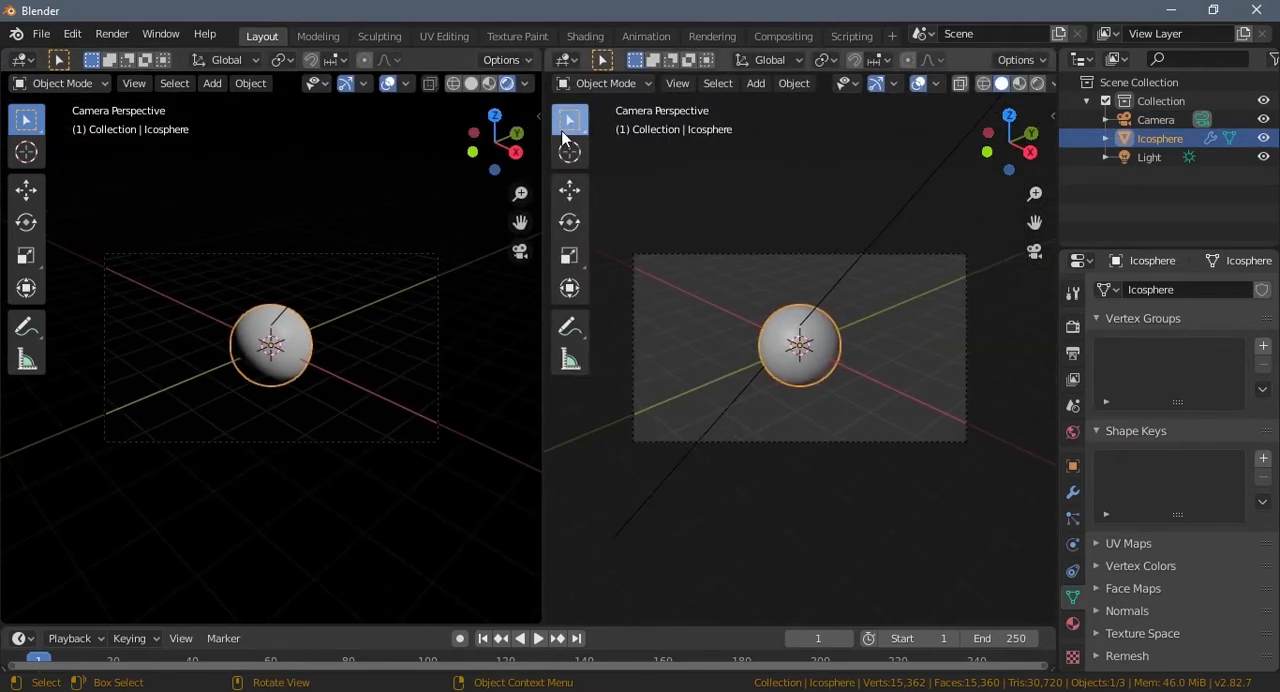
{"action": "left_click", "coordinate": [566, 60]}
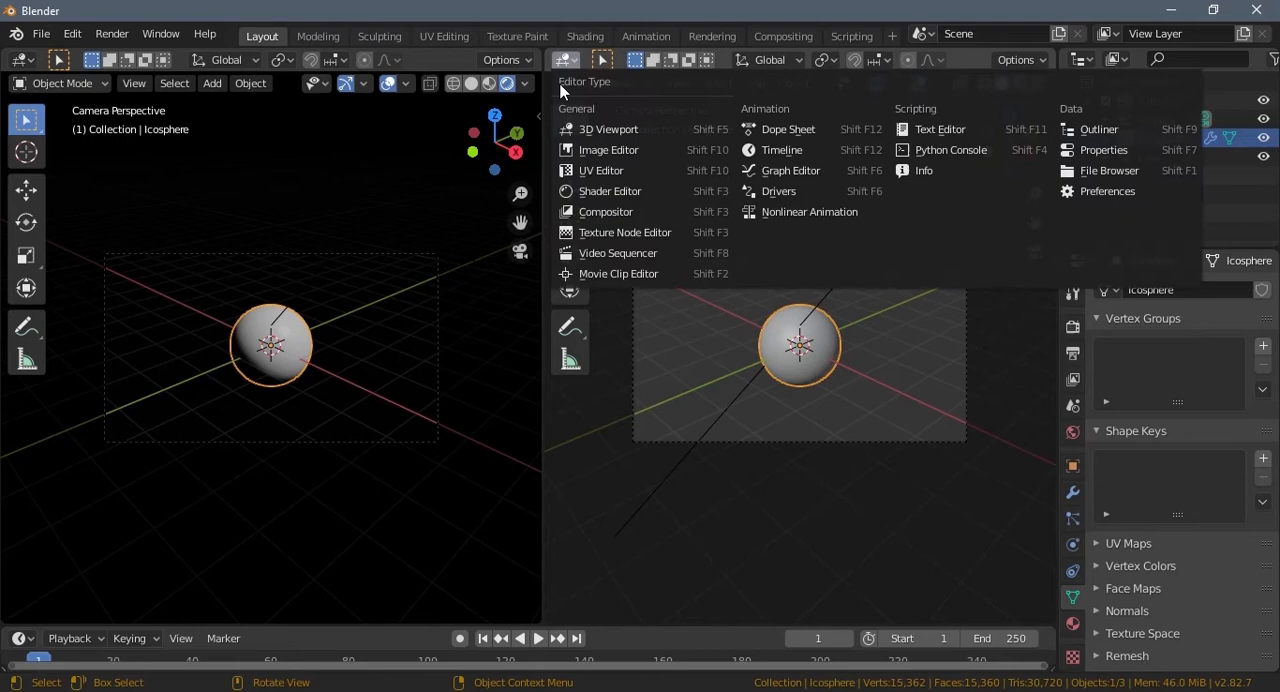
{"action": "left_click", "coordinate": [583, 190]}
Step: Hide the Shader Editor's sidebar and create a new material for the icosphere
{"action": "scroll", "coordinate": [289, 389], "scroll_direction": "up", "scroll_amount": 4}
{"action": "scroll", "coordinate": [291, 390], "scroll_direction": "up", "scroll_amount": 2}
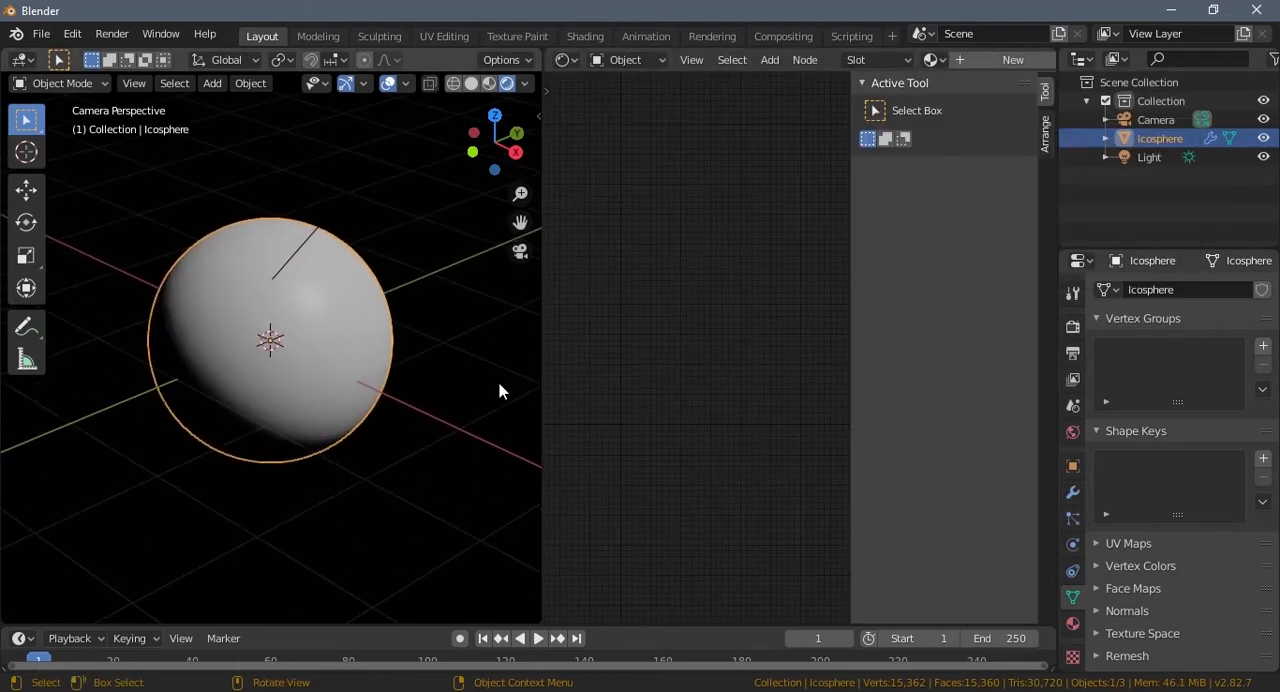
{"action": "key", "text": "n"}
{"action": "left_click", "coordinate": [983, 60]}
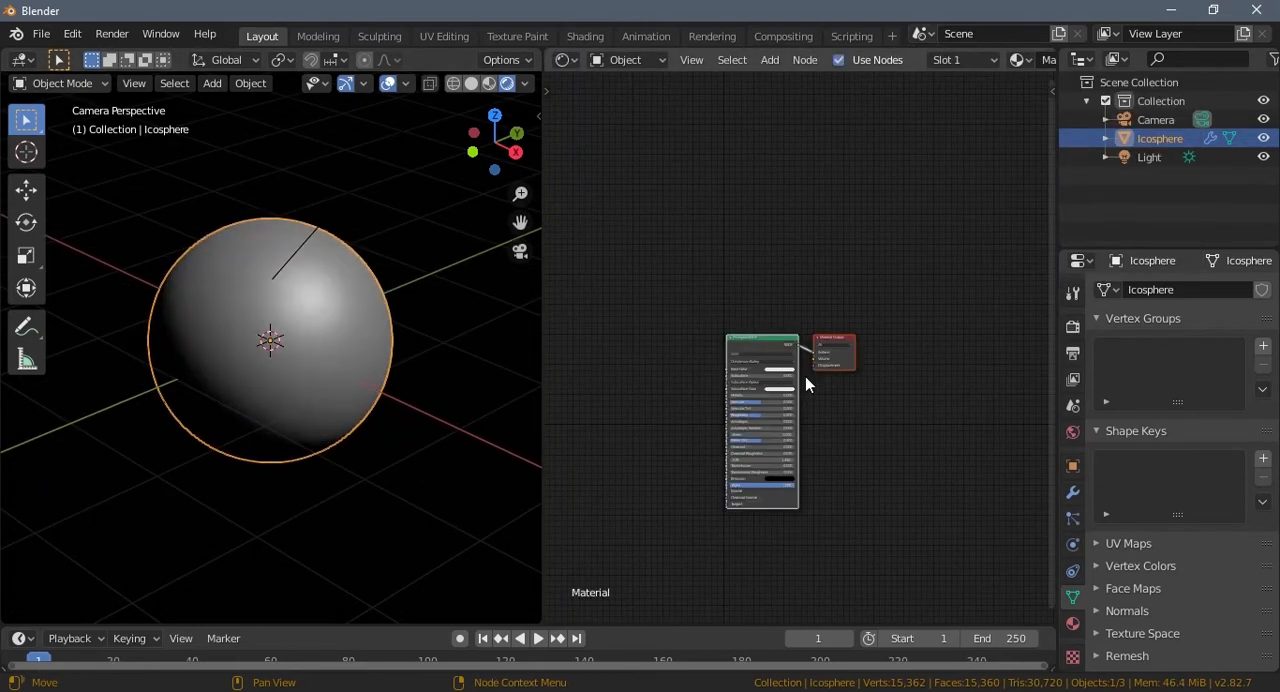
Step: Set the Metallic value of the Principled BSDF node to 0.695
{"action": "scroll", "coordinate": [752, 317], "scroll_direction": "up", "scroll_amount": 3}
{"action": "scroll", "coordinate": [752, 317], "scroll_direction": "up", "scroll_amount": 4}
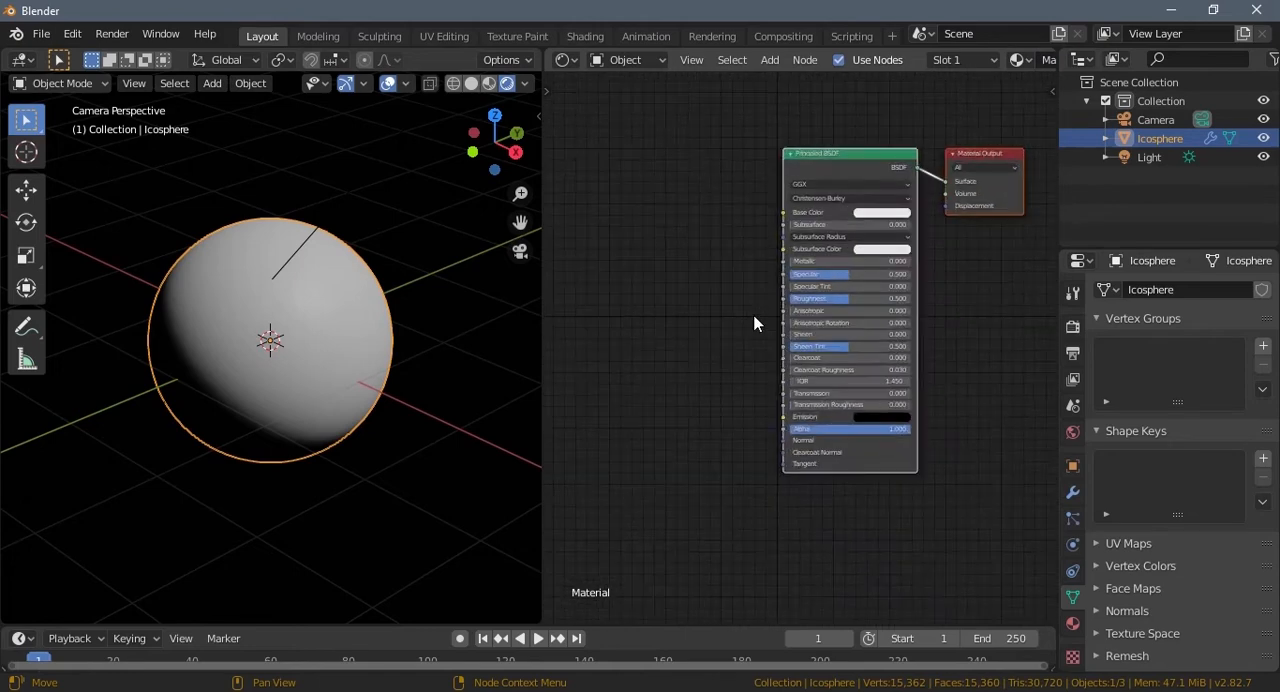
{"action": "mouse_move", "coordinate": [767, 328]}
{"action": "left_mouse_down"}
{"action": "mouse_move", "coordinate": [893, 343]}
{"action": "mouse_move", "coordinate": [877, 340]}
{"action": "left_mouse_up"}
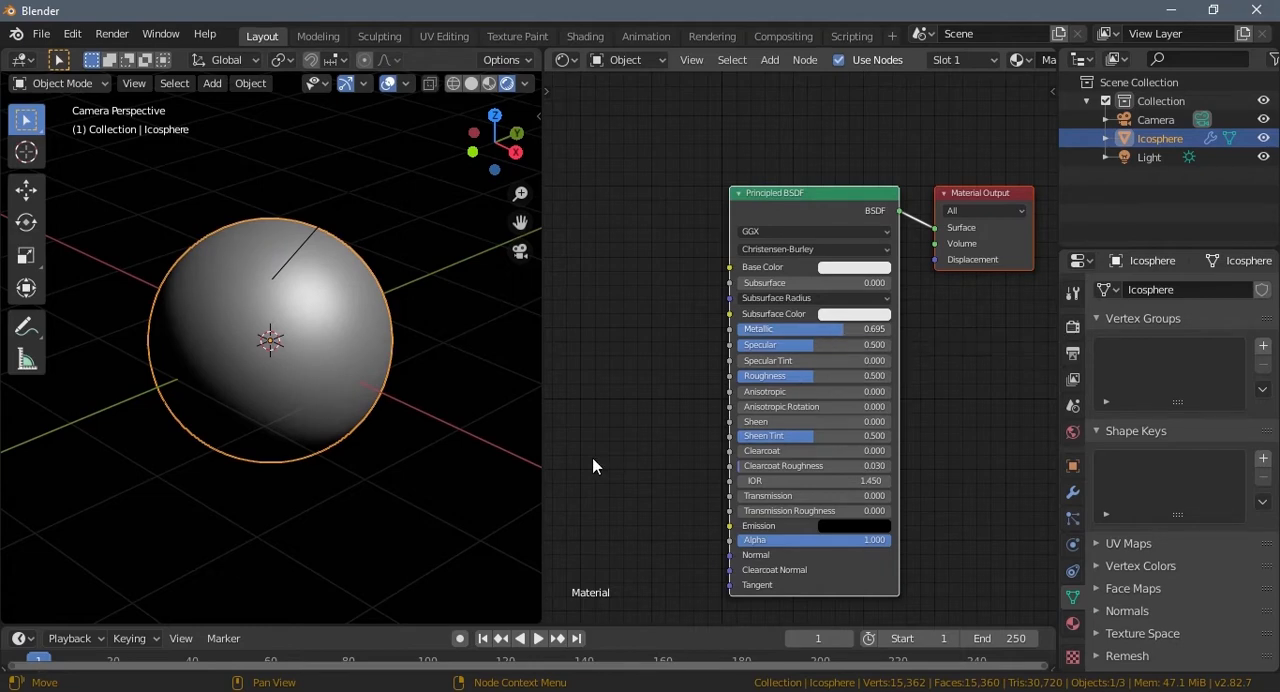
Step: Add a ColorRamp node beside the Principled BSDF and connect its Color output to the Base Color input
{"action": "middle_click_drag", "start_coordinate": [594, 463], "coordinate": [640, 429]}
{"action": "scroll", "coordinate": [641, 429], "scroll_direction": "down", "scroll_amount": 1}
{"action": "key", "text": "shift+a"}
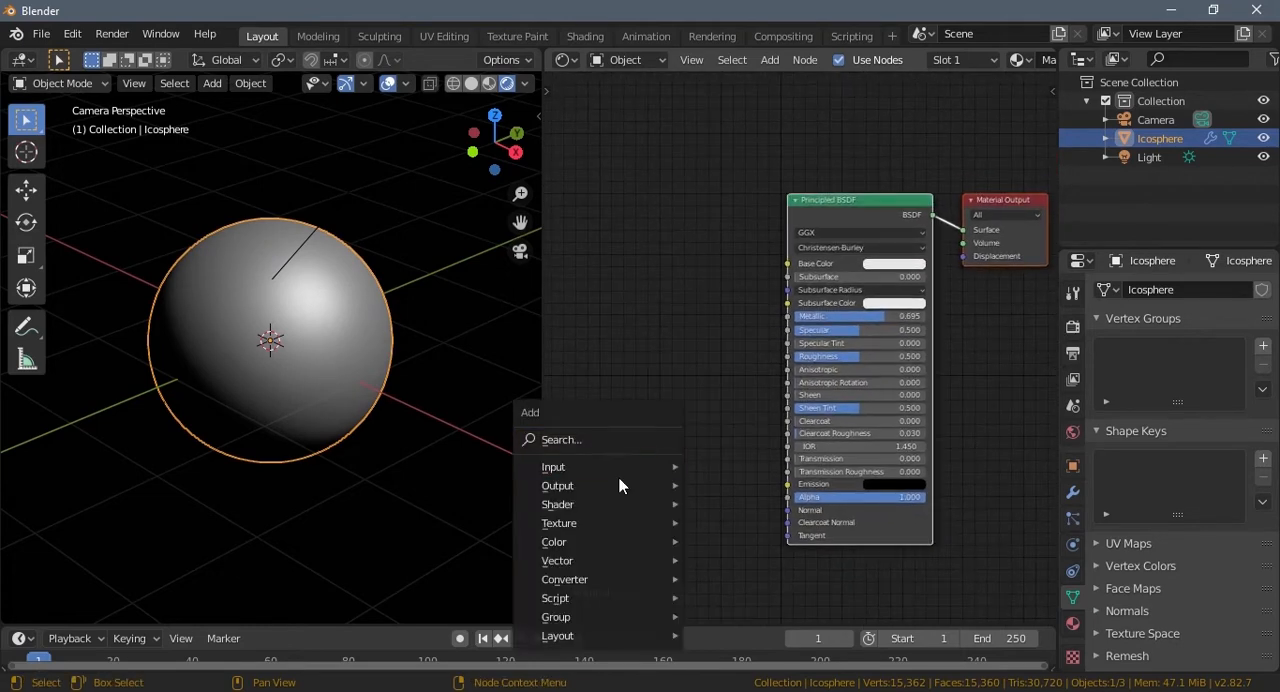
{"action": "left_click", "coordinate": [595, 439]}
{"action": "type", "text": "colo"}
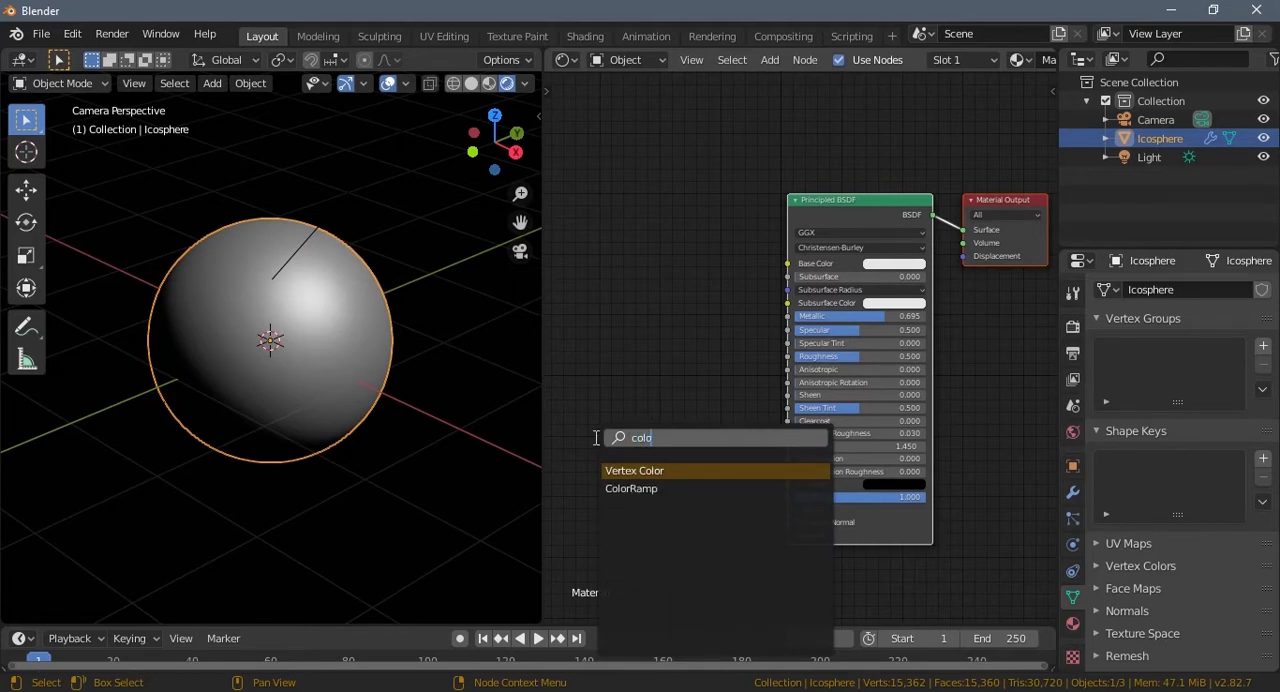
{"action": "left_click", "coordinate": [625, 488]}
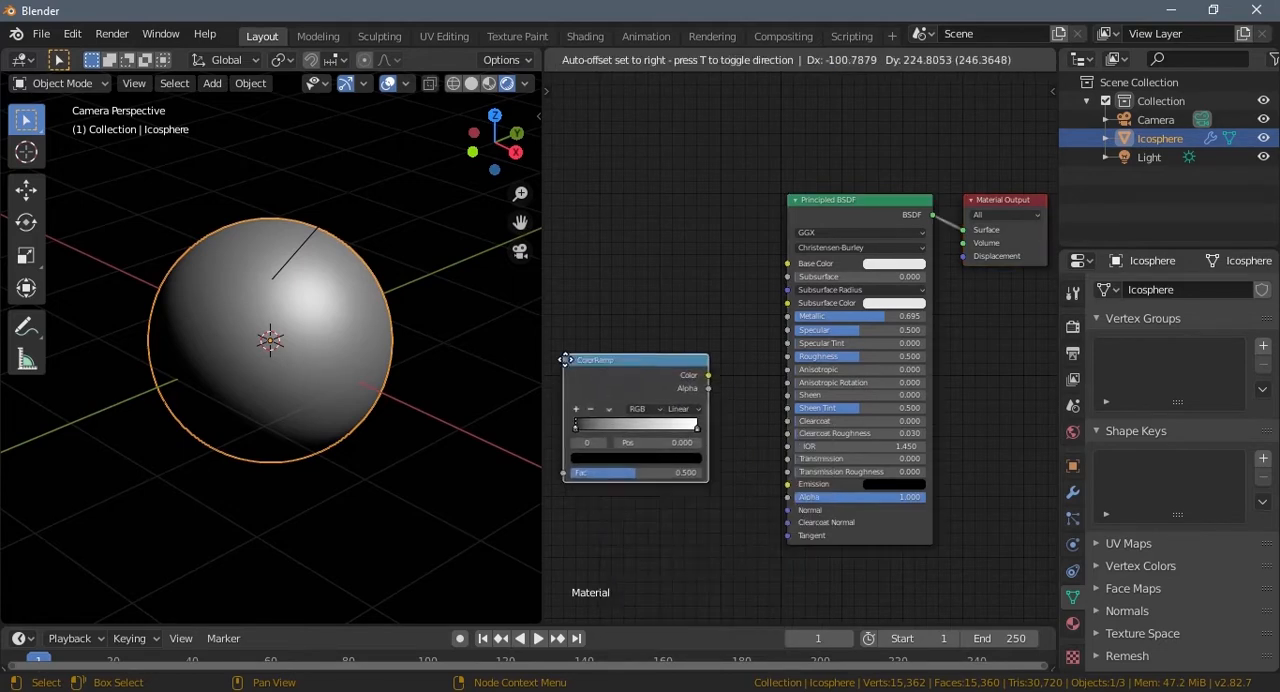
{"action": "middle_click_drag", "start_coordinate": [773, 382], "coordinate": [811, 380]}
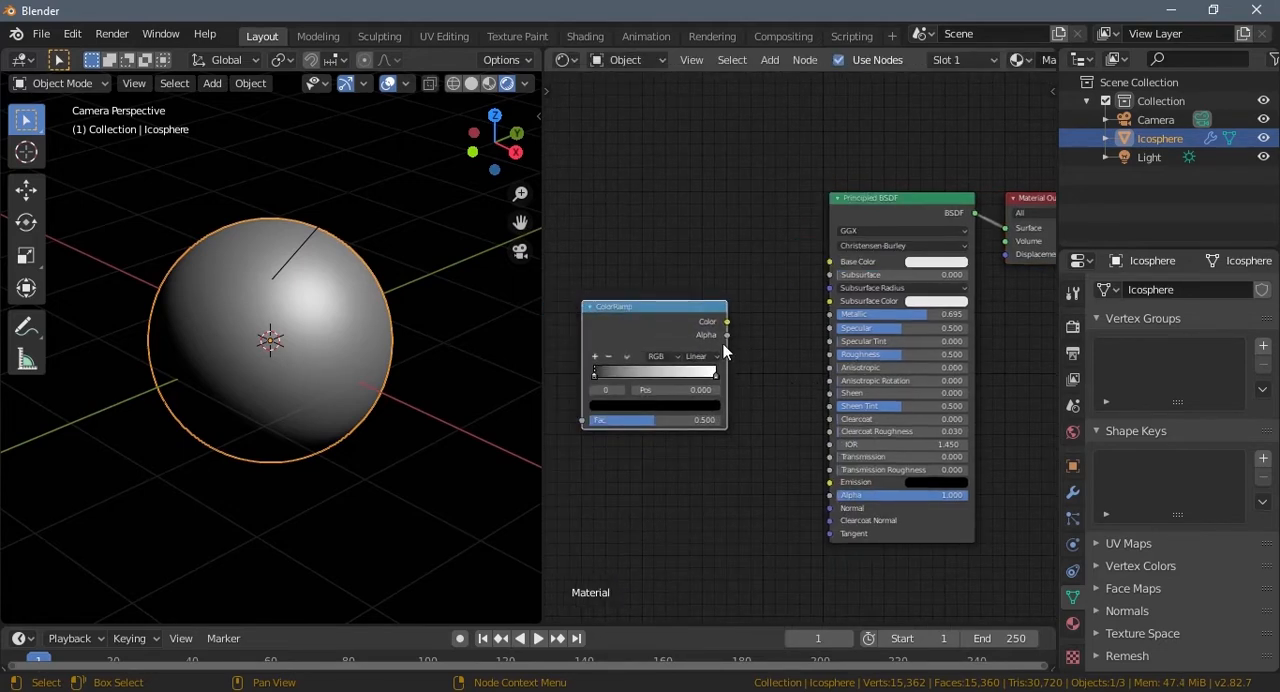
{"action": "left_click_drag", "start_coordinate": [727, 322], "coordinate": [828, 262]}
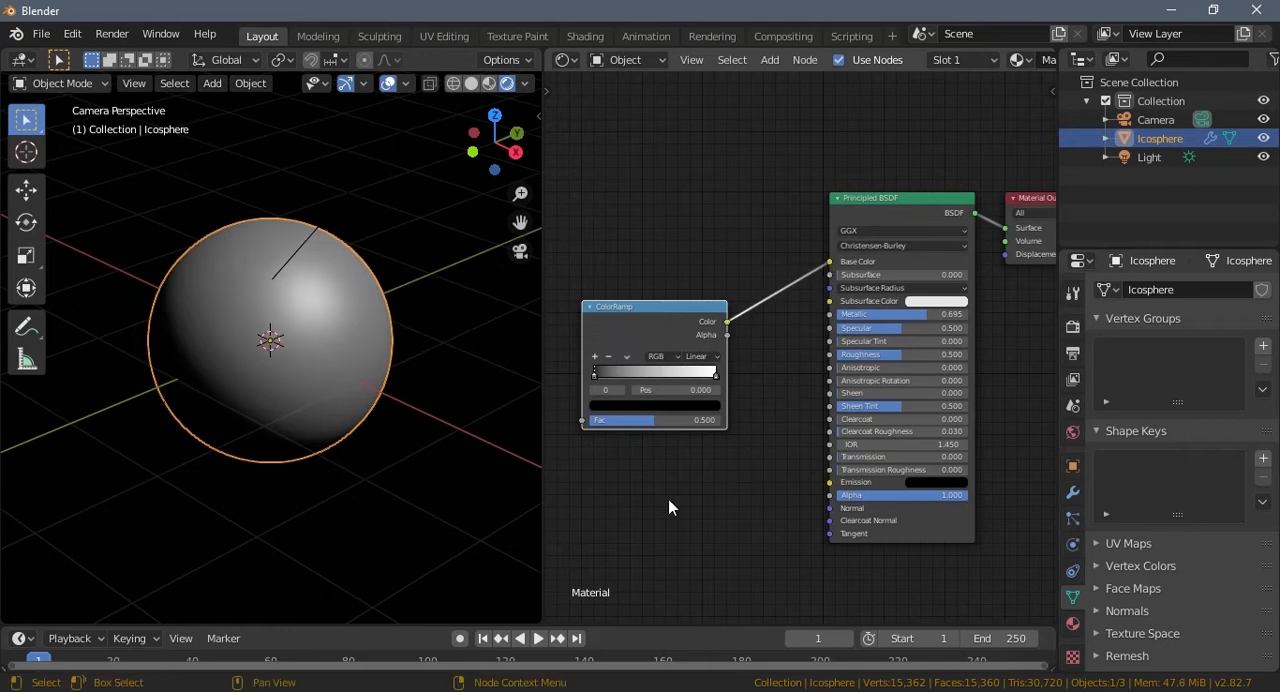
Step: Set the first color stop of the ColorRamp to a bright, saturated orange
{"action": "middle_click_drag", "start_coordinate": [663, 494], "coordinate": [728, 449]}
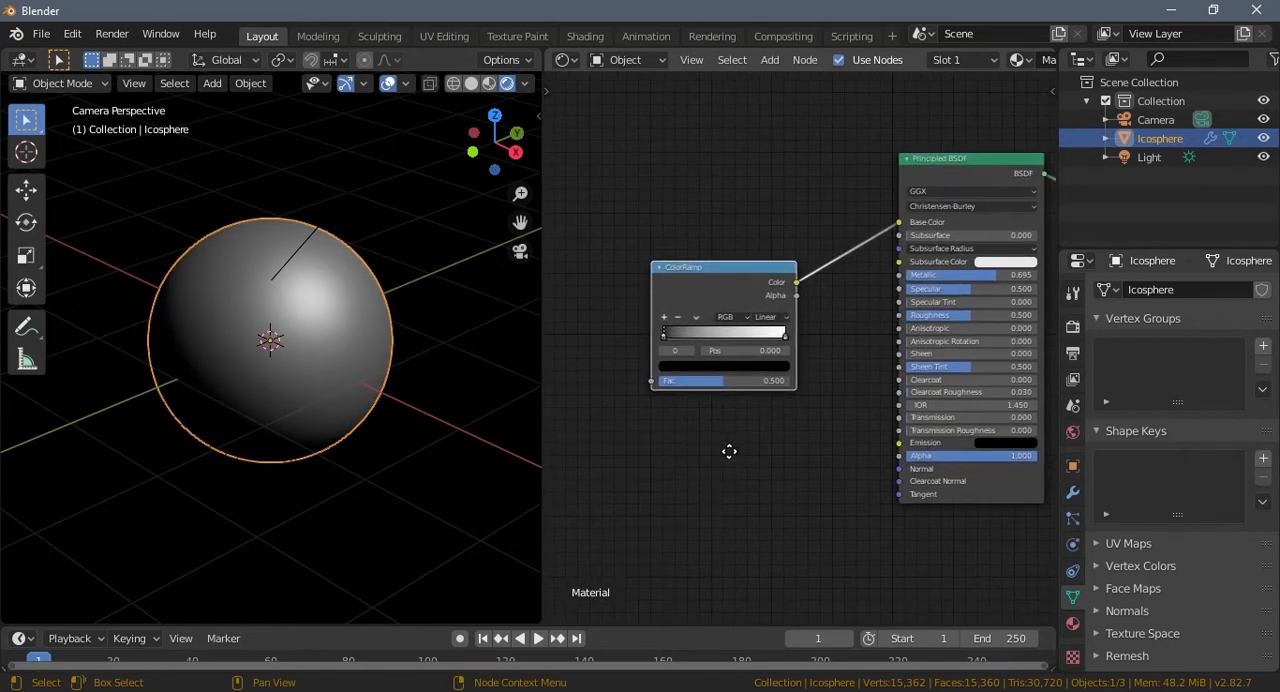
{"action": "left_click", "coordinate": [671, 364]}
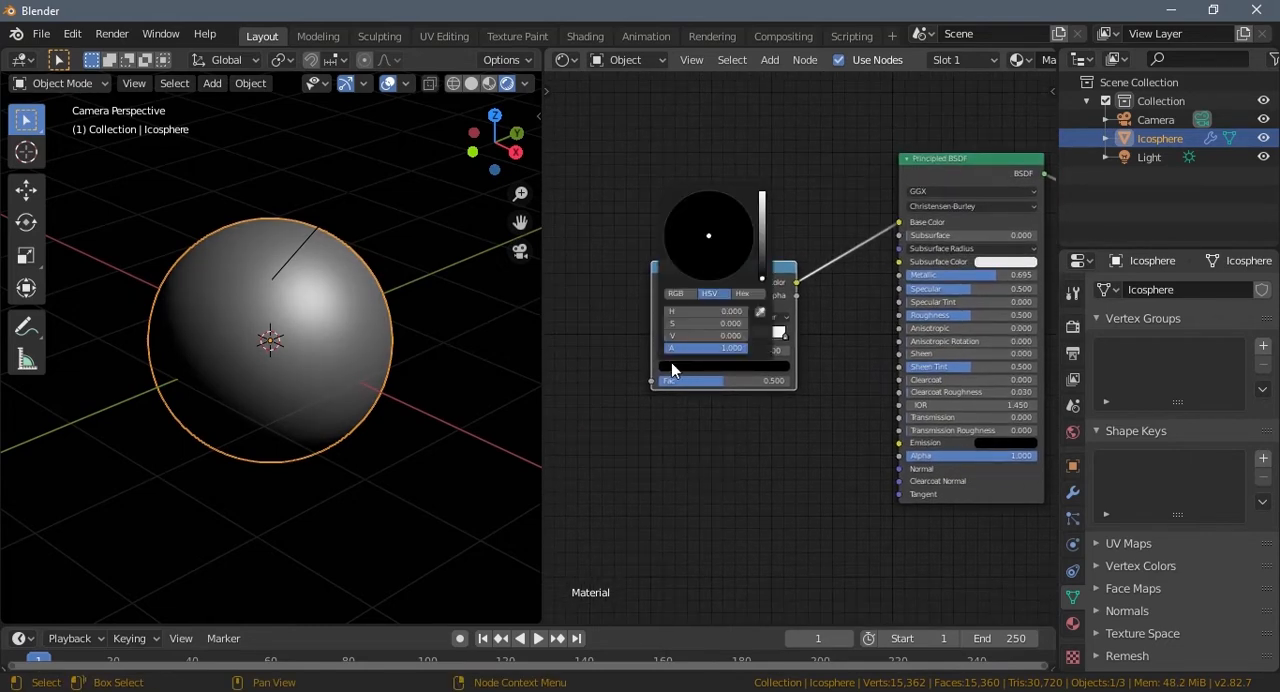
{"action": "left_click_drag", "start_coordinate": [758, 258], "coordinate": [757, 186]}
{"action": "left_click_drag", "start_coordinate": [720, 254], "coordinate": [694, 286]}
Step: Set the last color stop of the ColorRamp to a saturated bright green
{"action": "middle_click_drag", "start_coordinate": [688, 483], "coordinate": [721, 489]}
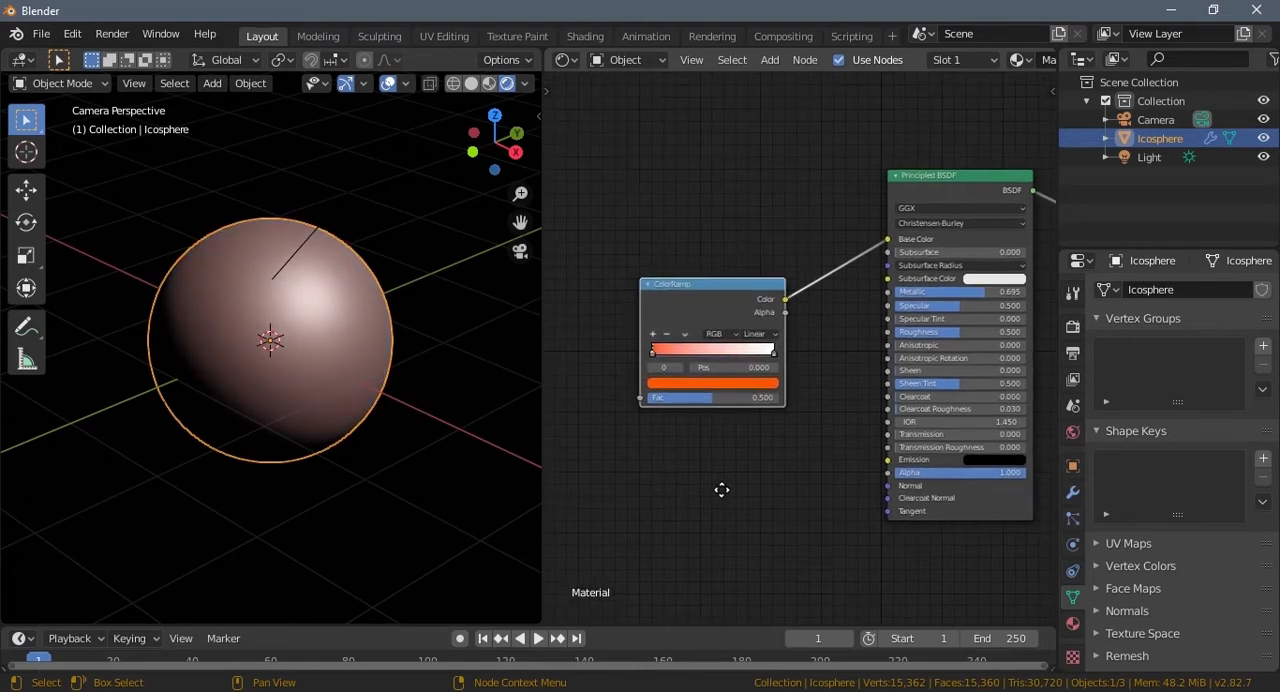
{"action": "left_click", "coordinate": [769, 354]}
{"action": "left_click", "coordinate": [765, 382]}
{"action": "left_click_drag", "start_coordinate": [691, 256], "coordinate": [611, 205]}
Step: Add a color stop at position 0.500 in the middle of the ColorRamp and make it black
{"action": "middle_click_drag", "start_coordinate": [733, 453], "coordinate": [723, 483]}
{"action": "scroll", "coordinate": [725, 486], "scroll_direction": "up", "scroll_amount": 2}
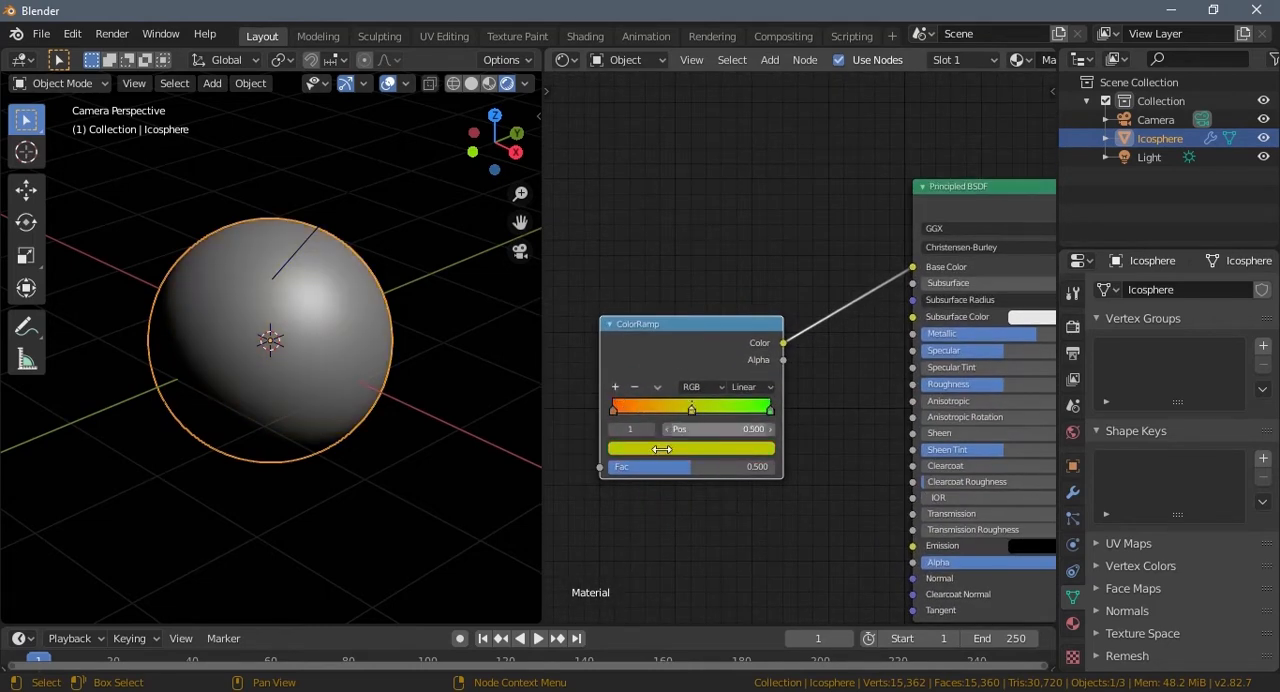
{"action": "left_click", "coordinate": [700, 447]}
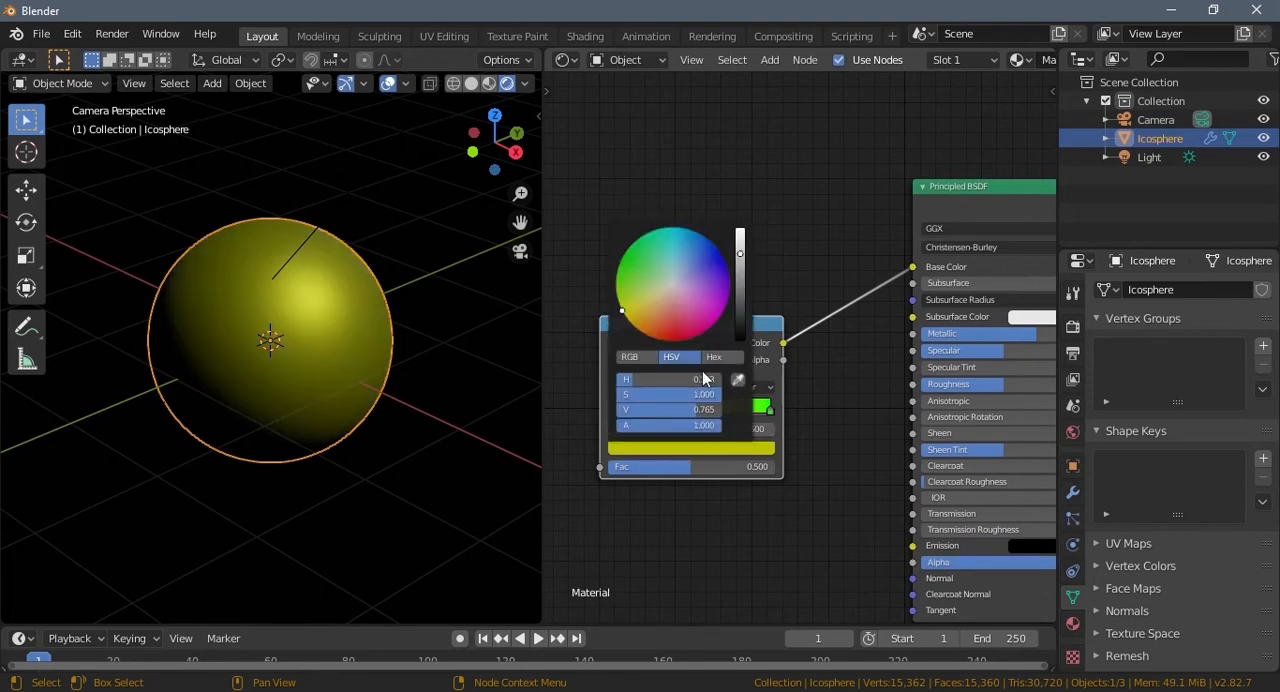
{"action": "left_click", "coordinate": [740, 283]}
{"action": "left_click_drag", "start_coordinate": [740, 283], "coordinate": [744, 345]}
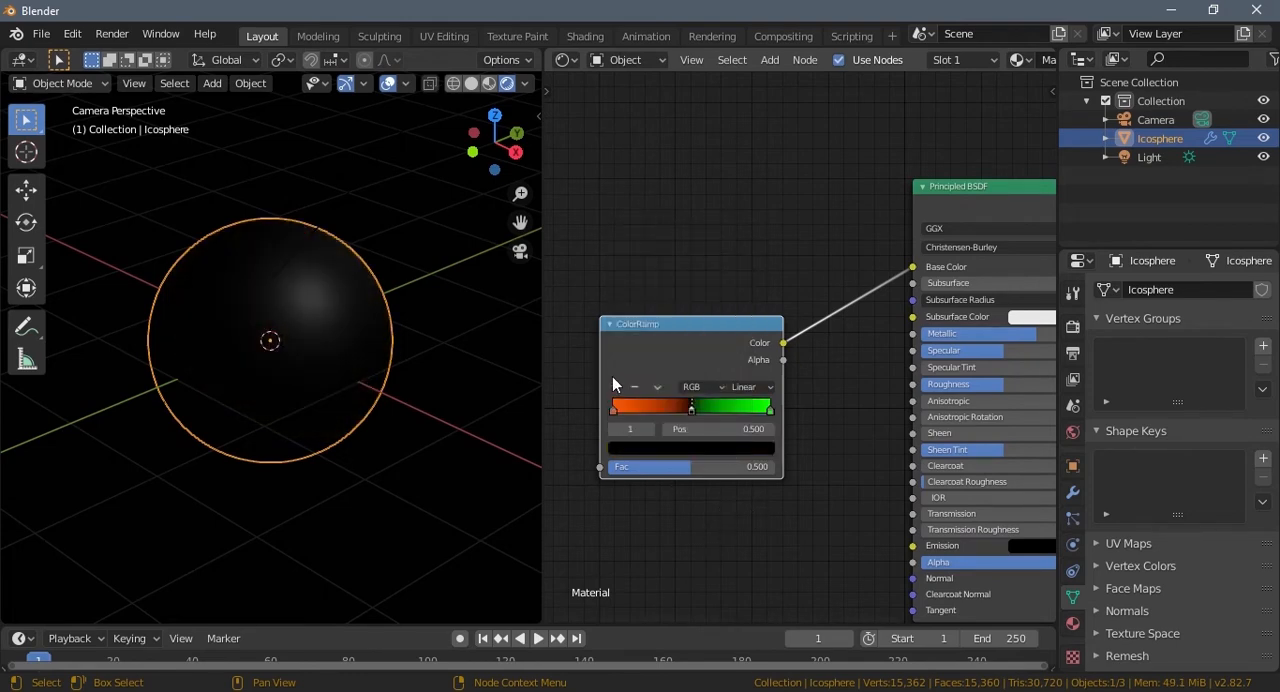
Step: Add a ColorRamp stop between the orange and black stops at position 0.141 and color it bright red
{"action": "left_click", "coordinate": [615, 386]}
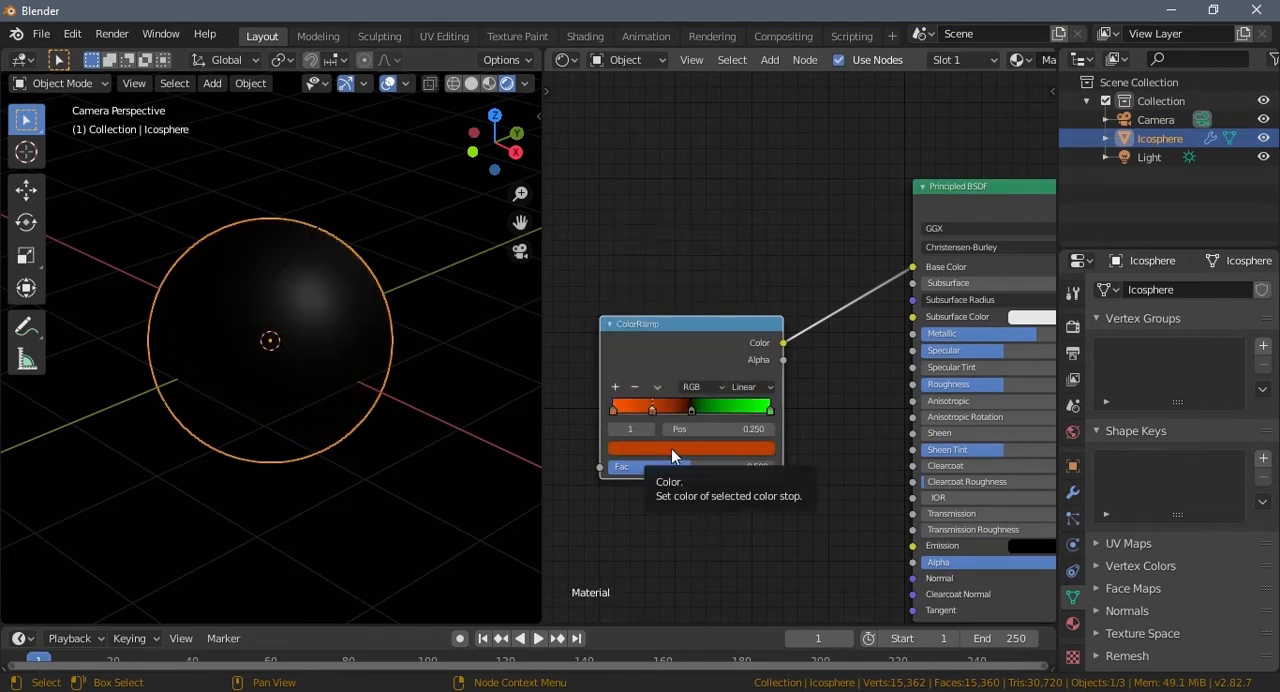
{"action": "left_click_drag", "start_coordinate": [651, 410], "coordinate": [633, 411]}
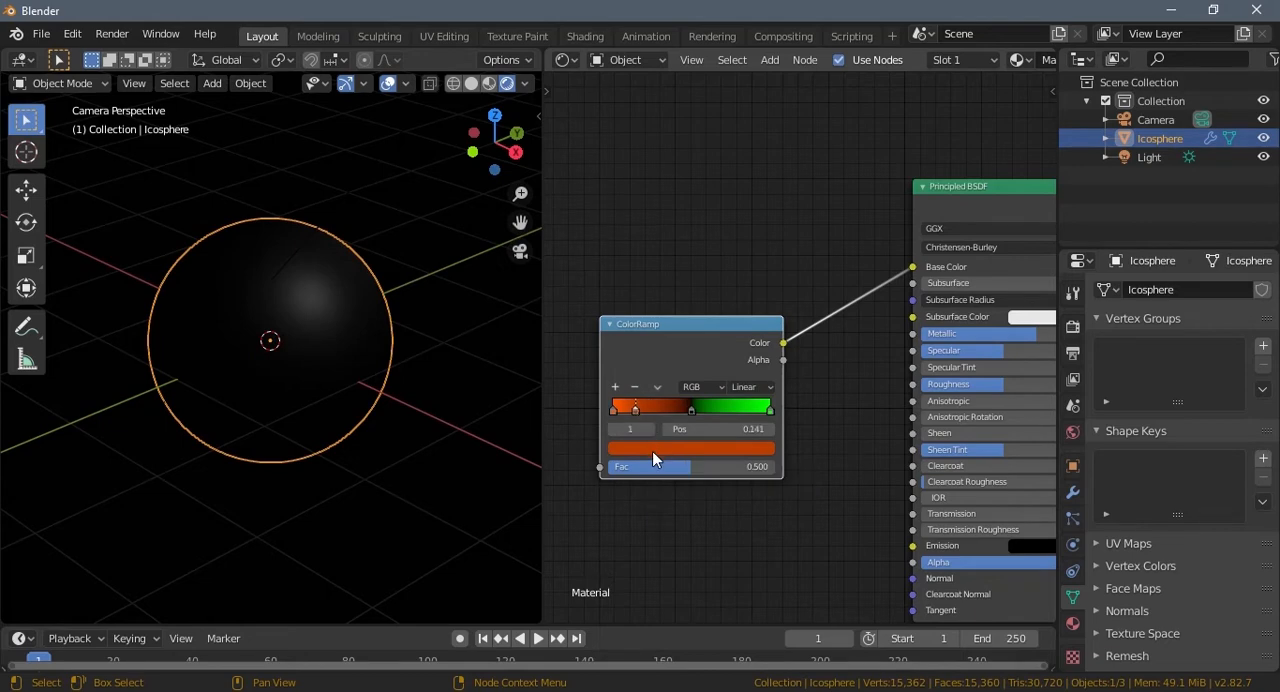
{"action": "left_click", "coordinate": [652, 452]}
{"action": "left_click_drag", "start_coordinate": [664, 321], "coordinate": [669, 371]}
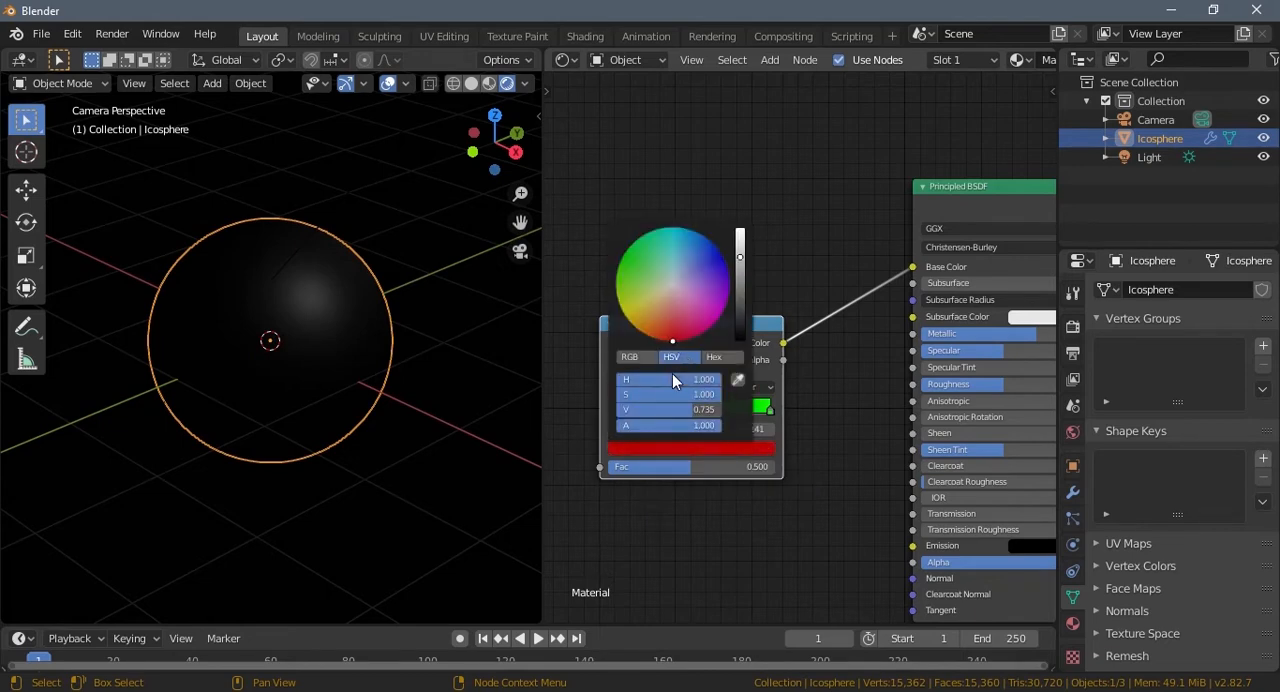
{"action": "left_click", "coordinate": [737, 246]}
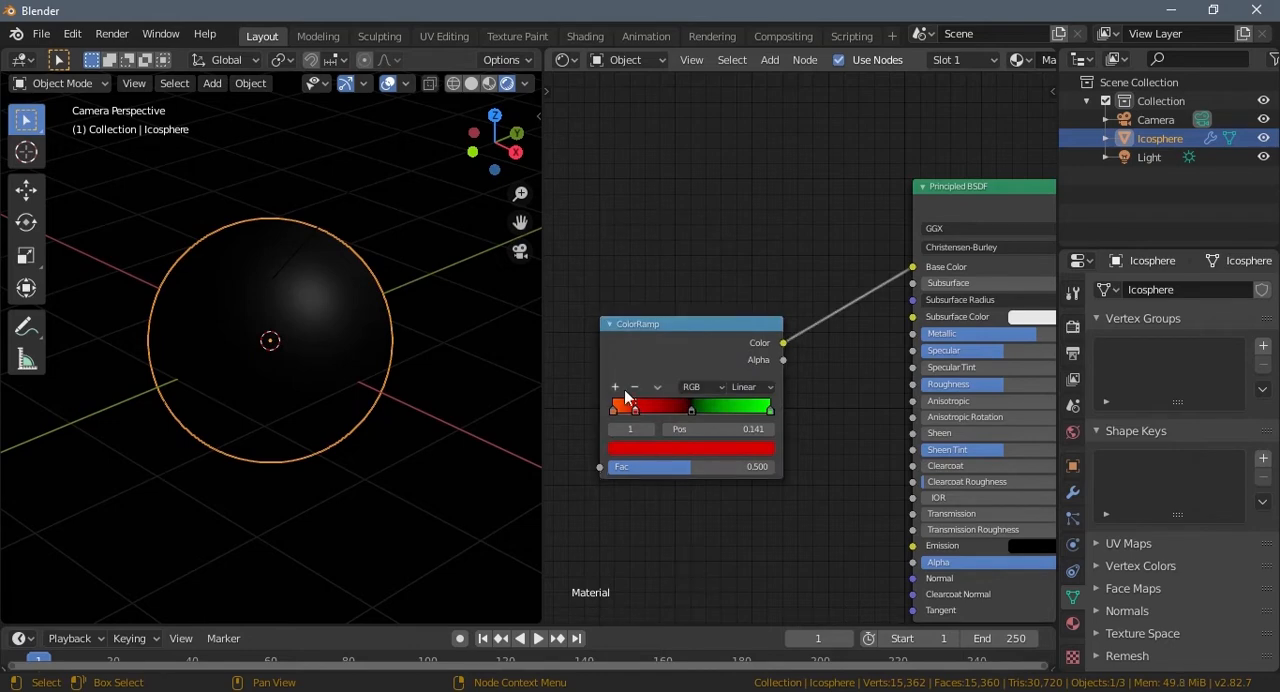
Step: Add another ColorRamp stop, place it at position 0.861 between black and green, and color it pink
{"action": "left_click", "coordinate": [615, 387]}
{"action": "left_click_drag", "start_coordinate": [668, 410], "coordinate": [718, 411]}
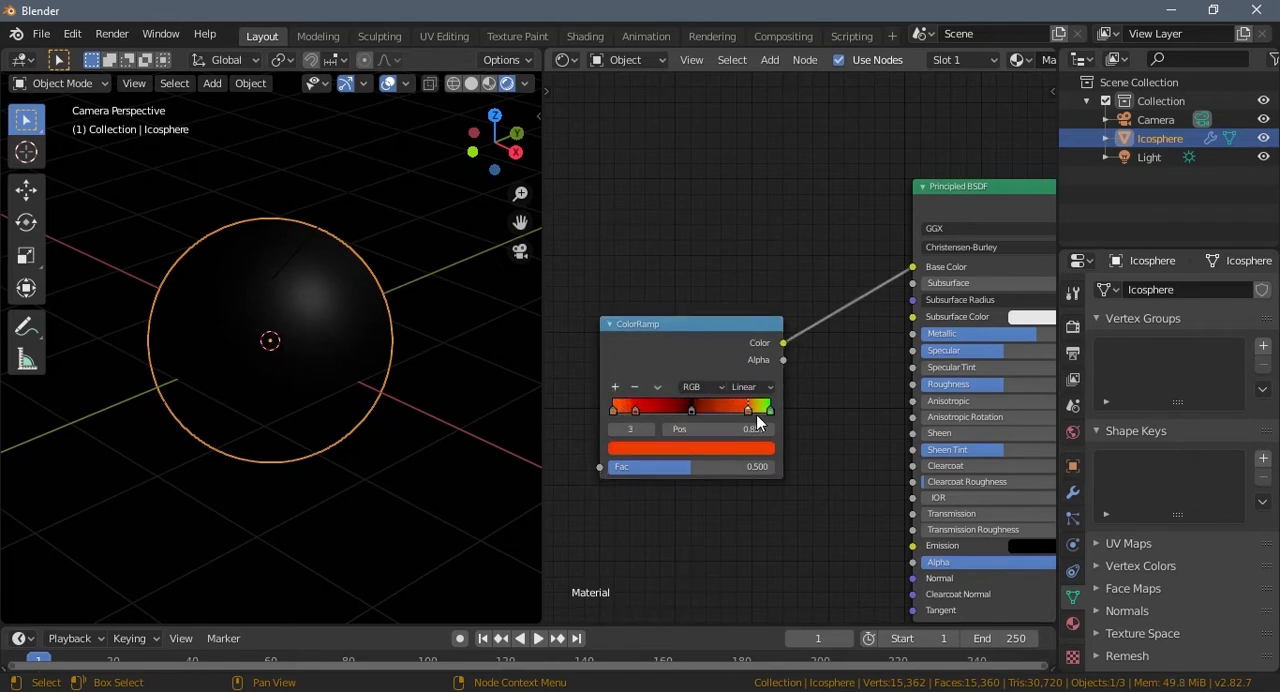
{"action": "left_click", "coordinate": [715, 449]}
{"action": "mouse_move", "coordinate": [699, 331]}
{"action": "left_mouse_down"}
{"action": "mouse_move", "coordinate": [710, 341]}
{"action": "mouse_move", "coordinate": [697, 317]}
{"action": "left_mouse_up"}
Step: Add a Noise Texture node before the ColorRamp and connect its Fac output to the ramp's Fac input
{"action": "middle_click_drag", "start_coordinate": [674, 528], "coordinate": [730, 503]}
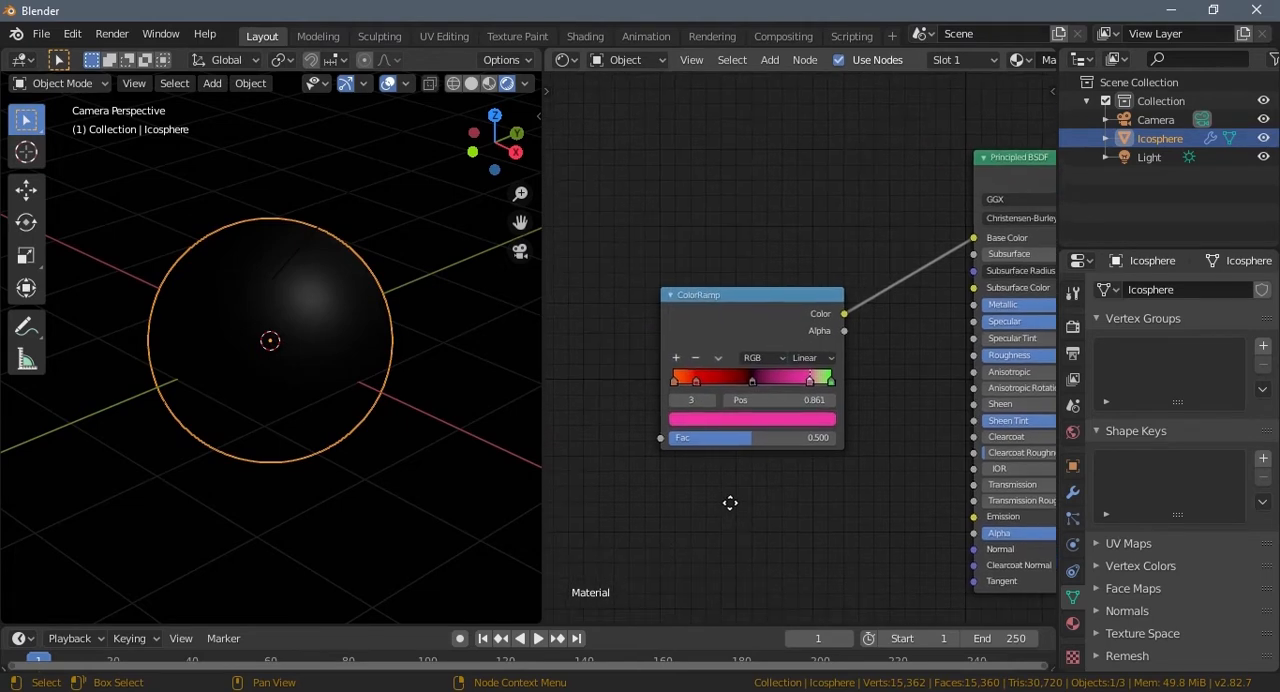
{"action": "middle_click_drag", "start_coordinate": [751, 443], "coordinate": [768, 426]}
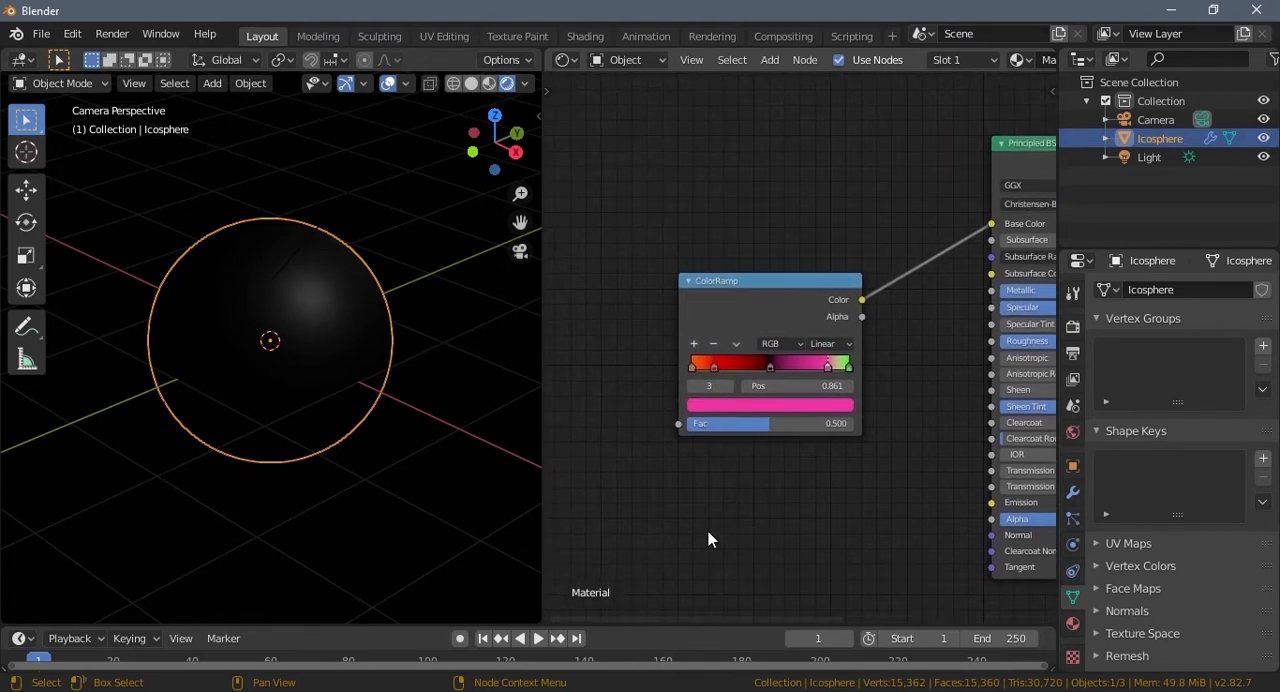
{"action": "middle_click_drag", "start_coordinate": [709, 537], "coordinate": [770, 513]}
{"action": "key", "text": "shift+a"}
{"action": "mouse_move", "coordinate": [769, 514]}
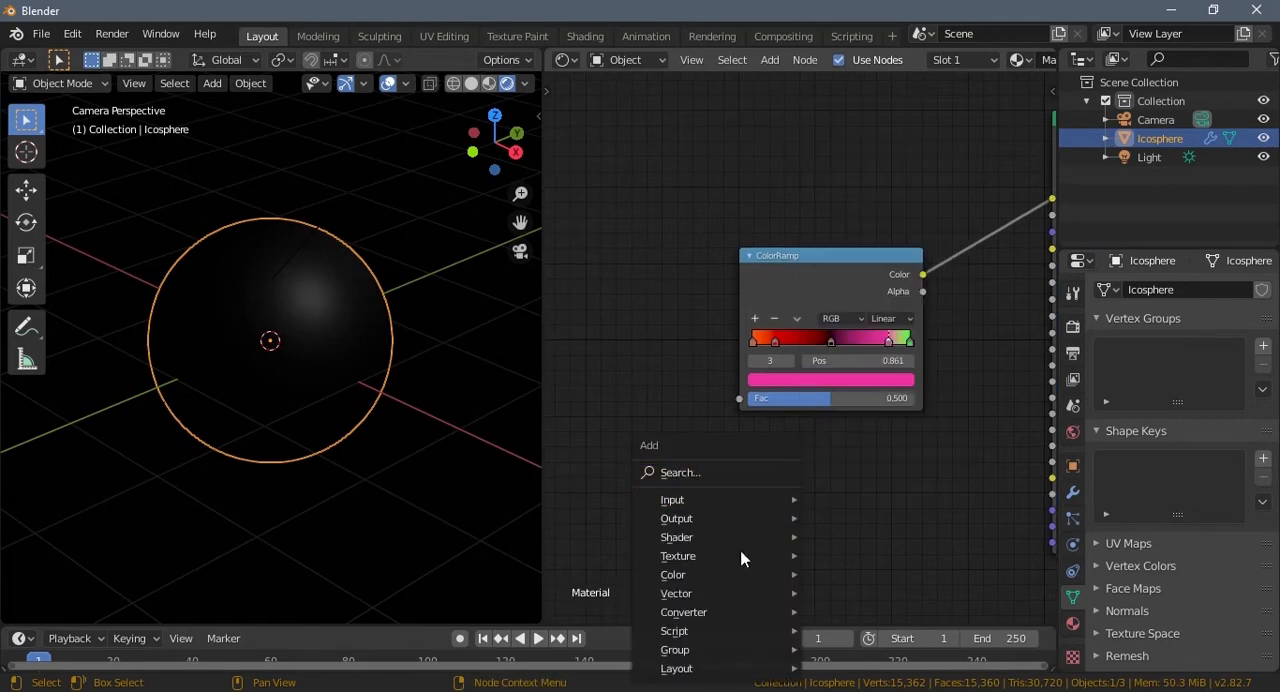
{"action": "mouse_move", "coordinate": [757, 556]}
{"action": "left_click", "coordinate": [860, 452]}
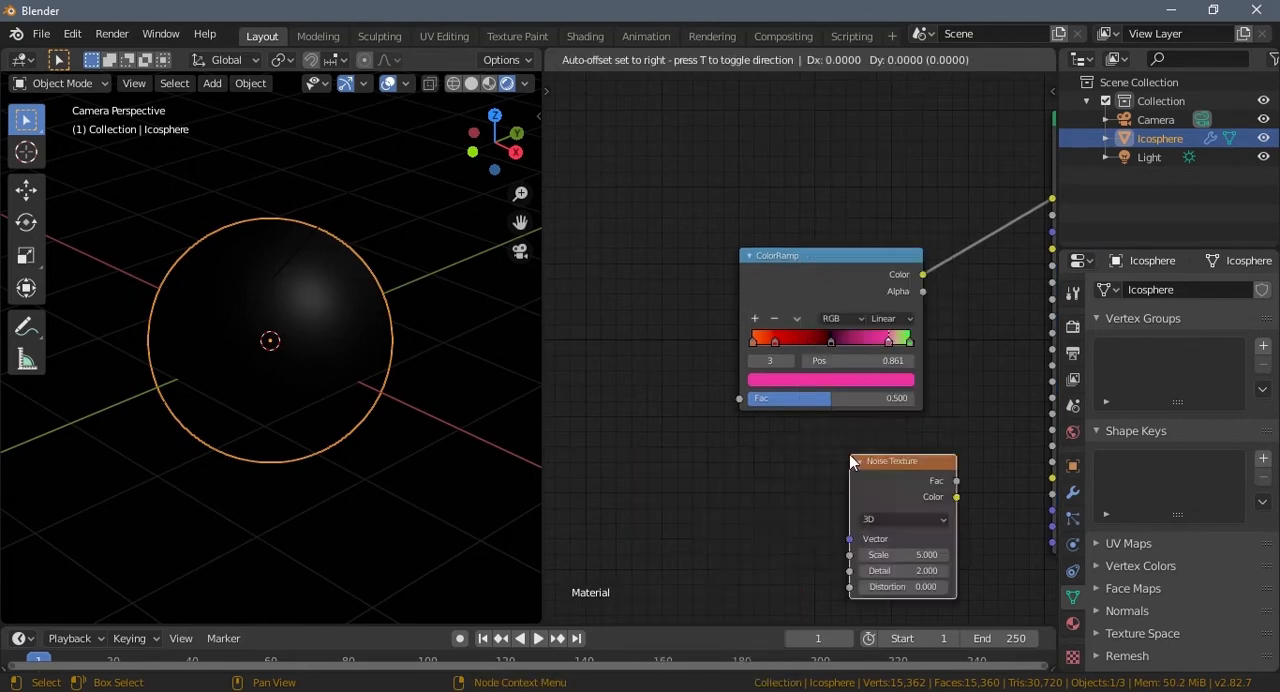
{"action": "left_click", "coordinate": [550, 345]}
{"action": "middle_click_drag", "start_coordinate": [875, 490], "coordinate": [933, 510]}
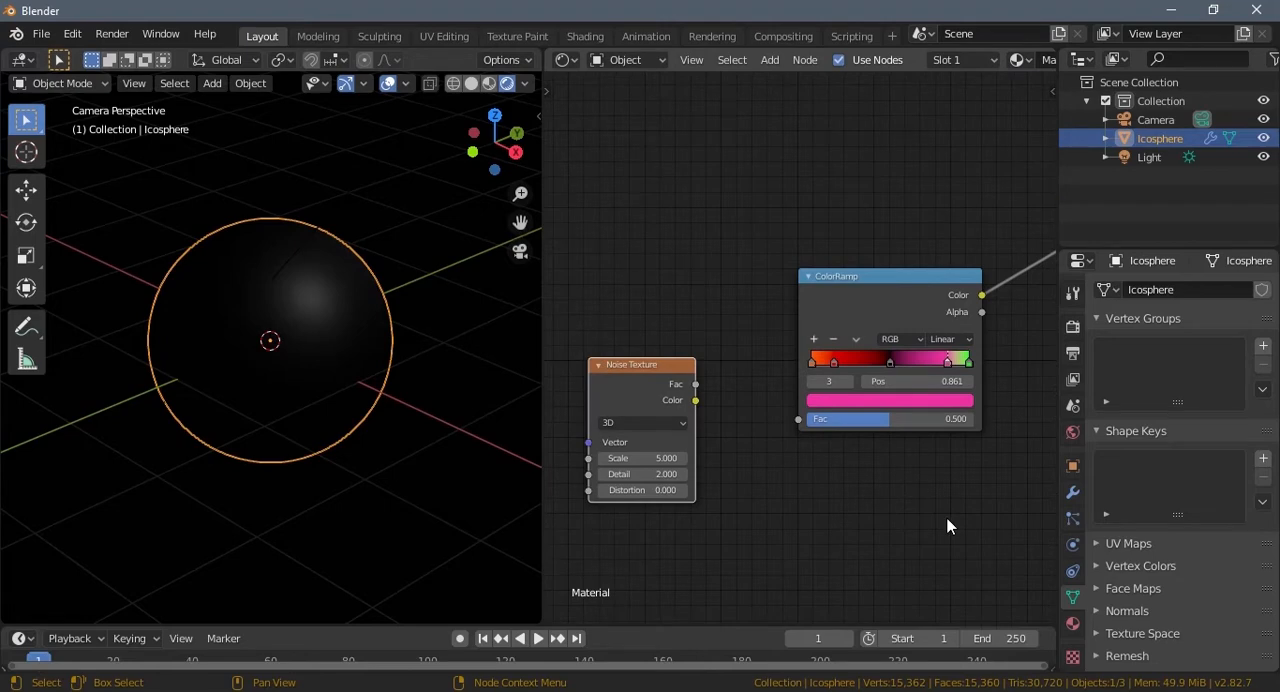
{"action": "left_click_drag", "start_coordinate": [695, 385], "coordinate": [794, 420]}
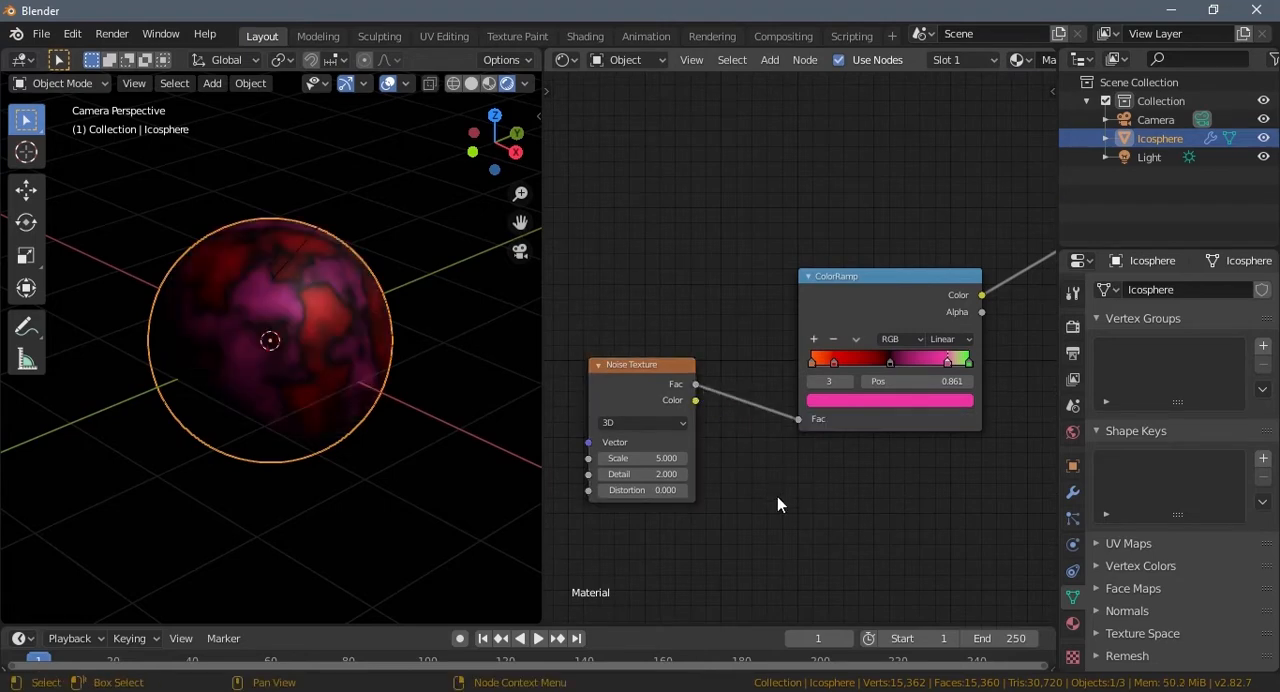
Step: Set the Noise Texture's Scale to 4.700 and its Detail to 16.000
{"action": "middle_click_drag", "start_coordinate": [723, 513], "coordinate": [741, 512]}
{"action": "left_click", "coordinate": [662, 457]}
{"action": "type", "text": "5.0"}
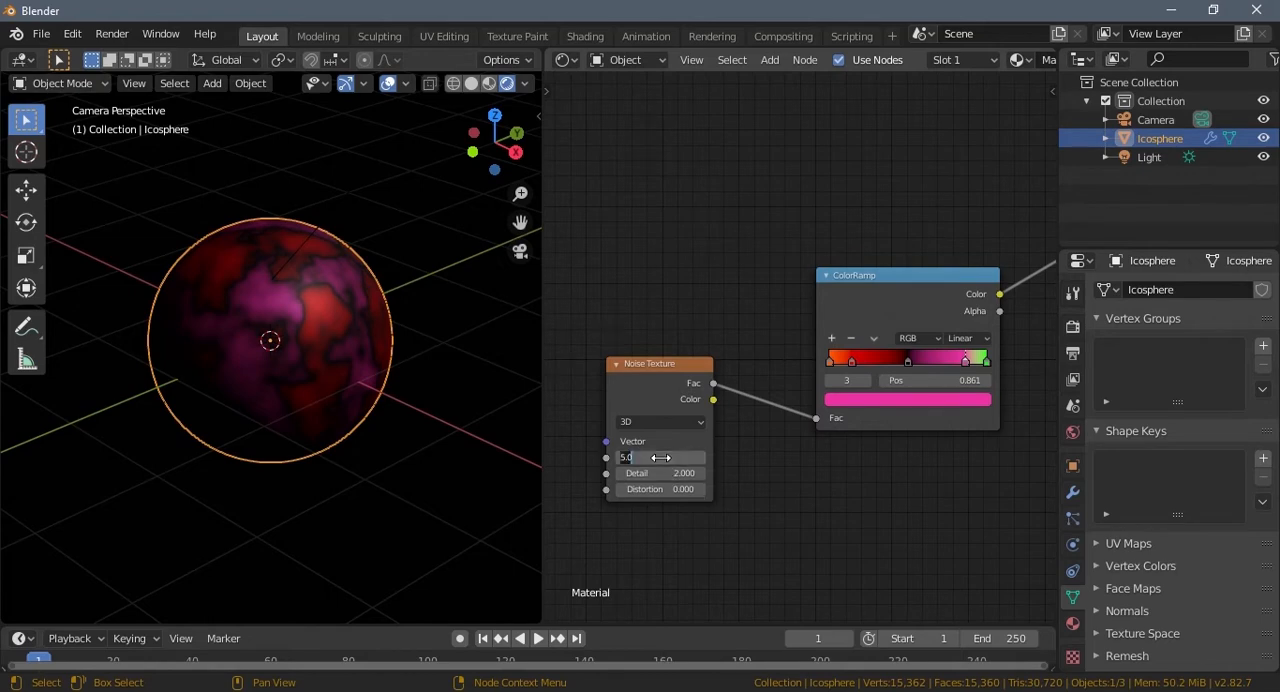
{"action": "key", "text": "Return"}
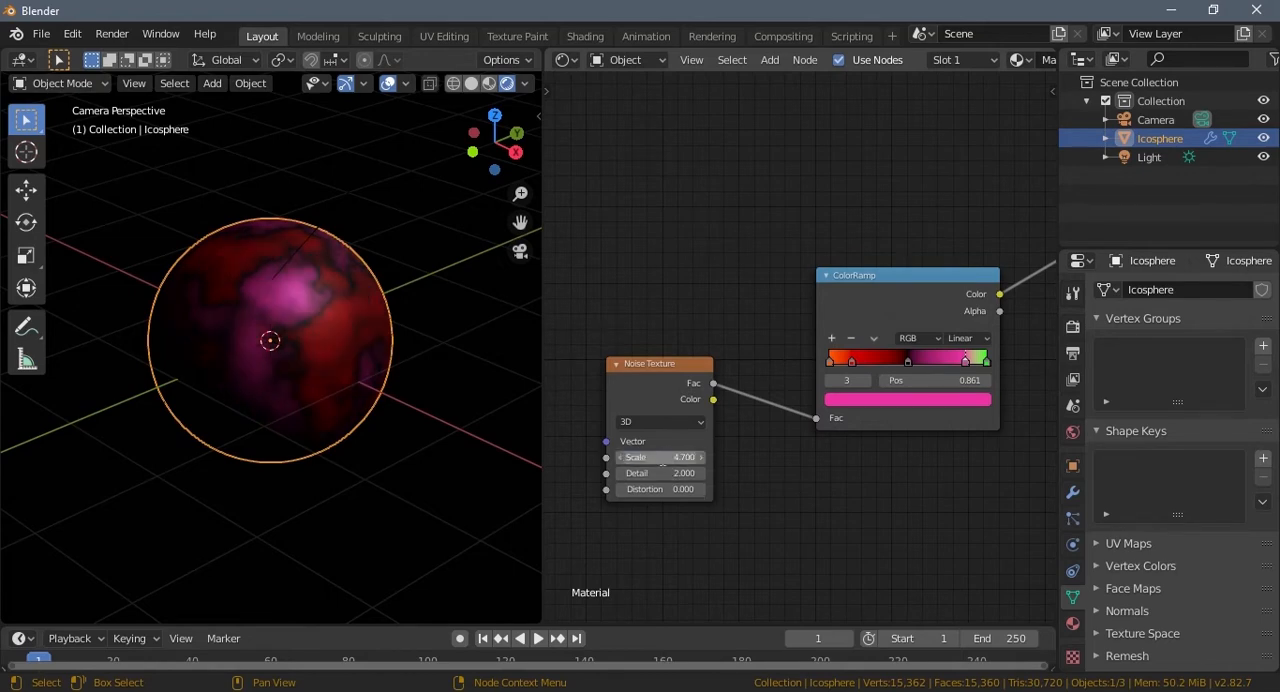
{"action": "left_click_drag", "start_coordinate": [669, 474], "coordinate": [989, 496]}
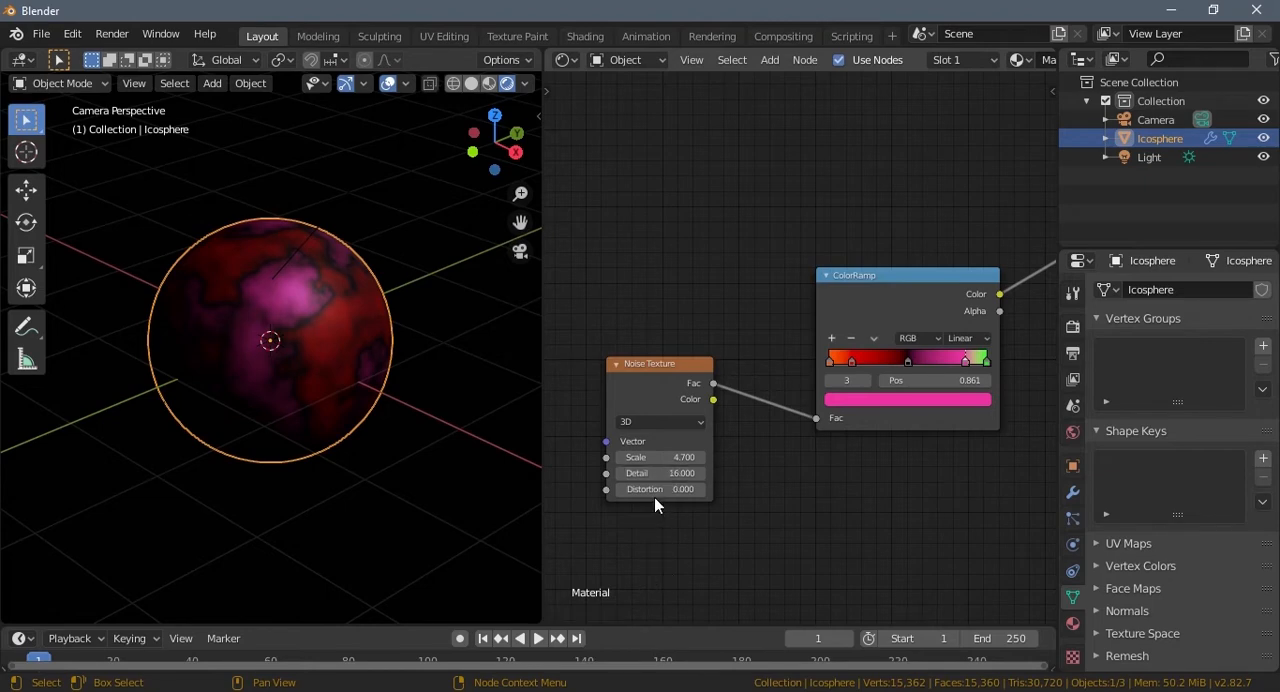
Step: Set the Noise Texture's Distortion to 10
{"action": "left_click_drag", "start_coordinate": [654, 489], "coordinate": [797, 494]}
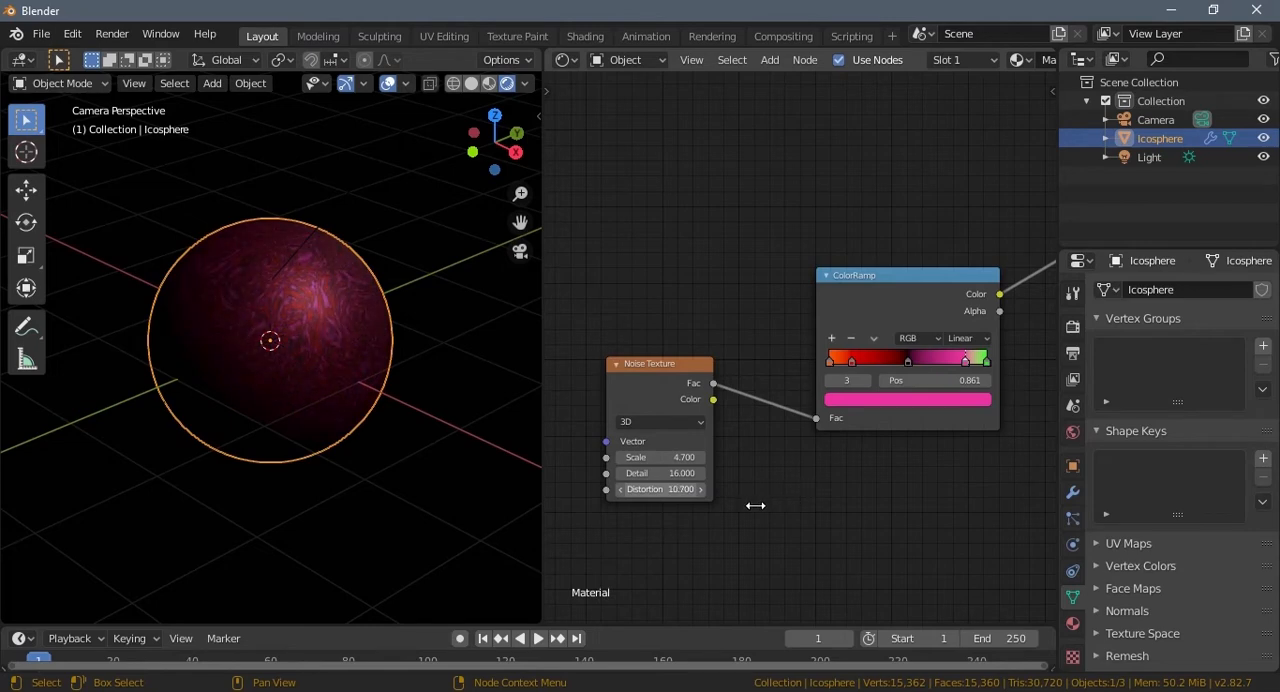
{"action": "left_click", "coordinate": [661, 490]}
{"action": "type", "text": "10"}
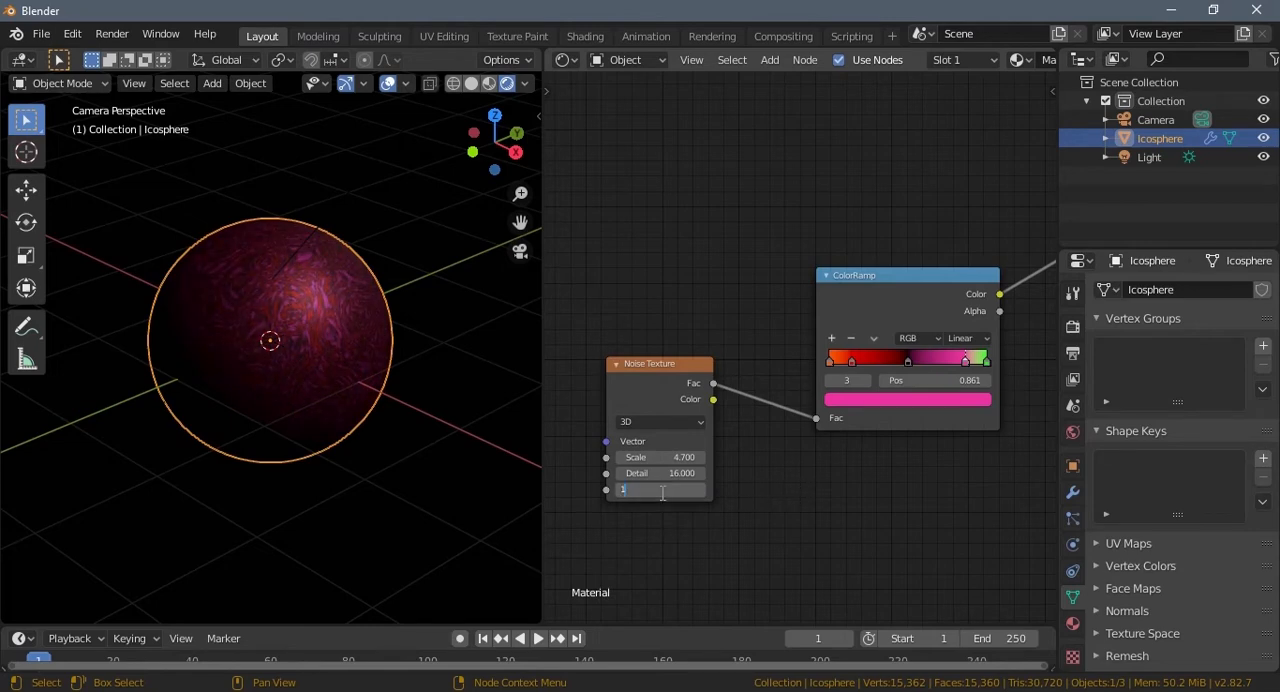
{"action": "key", "text": "Return"}
Step: Darken the ColorRamp's pink stop to a deep magenta with a brightness value of about 0.43
{"action": "scroll", "coordinate": [334, 437], "scroll_direction": "up", "scroll_amount": 4}
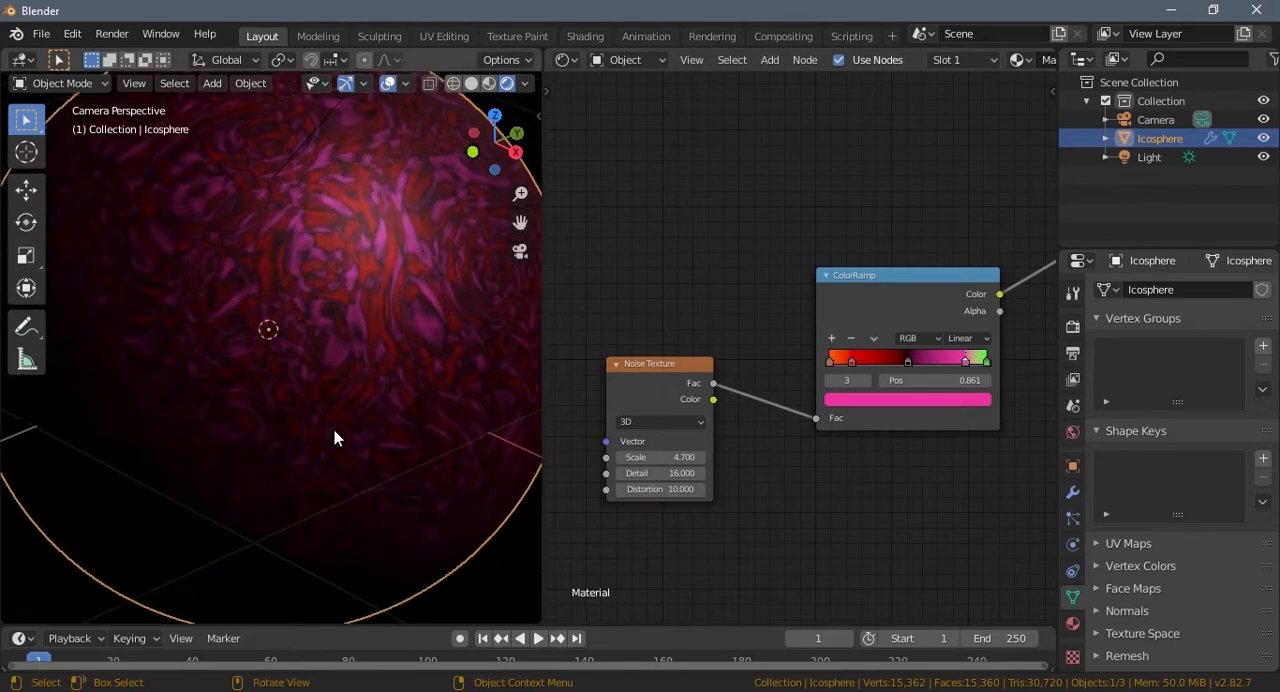
{"action": "scroll", "coordinate": [334, 430], "scroll_direction": "down", "scroll_amount": 1}
{"action": "middle_click_drag", "start_coordinate": [940, 404], "coordinate": [934, 414]}
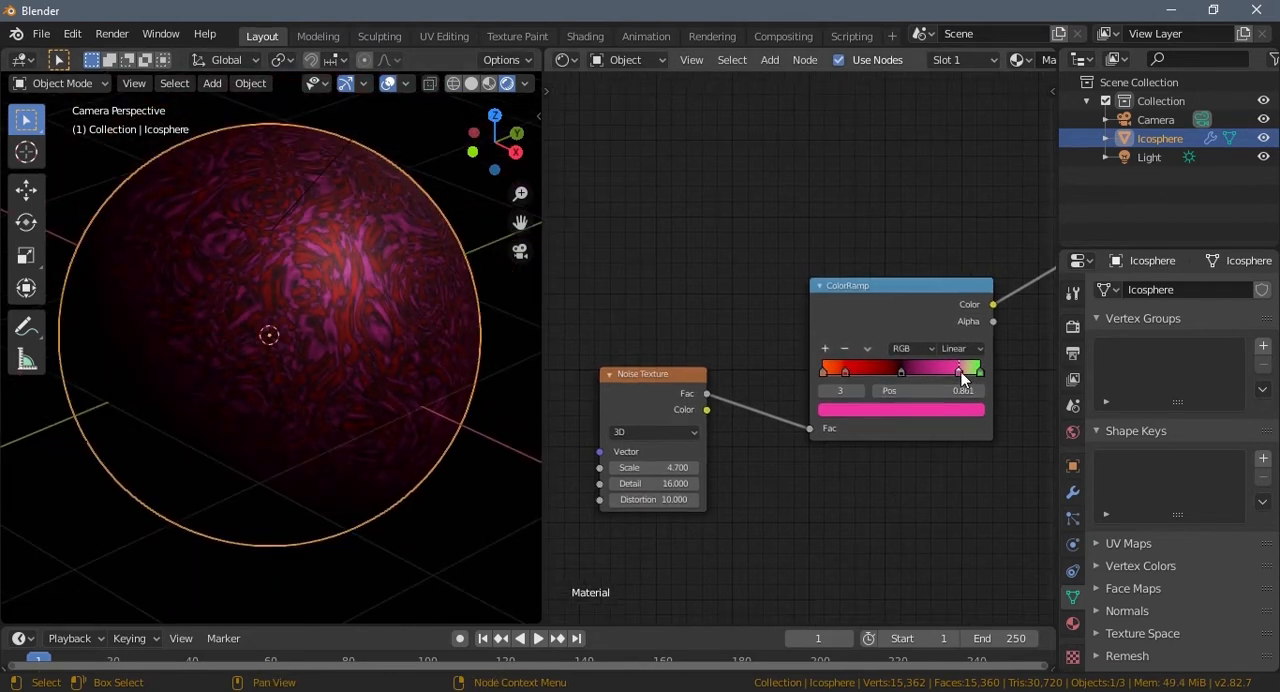
{"action": "left_click", "coordinate": [948, 406]}
{"action": "left_click_drag", "start_coordinate": [954, 215], "coordinate": [948, 254]}
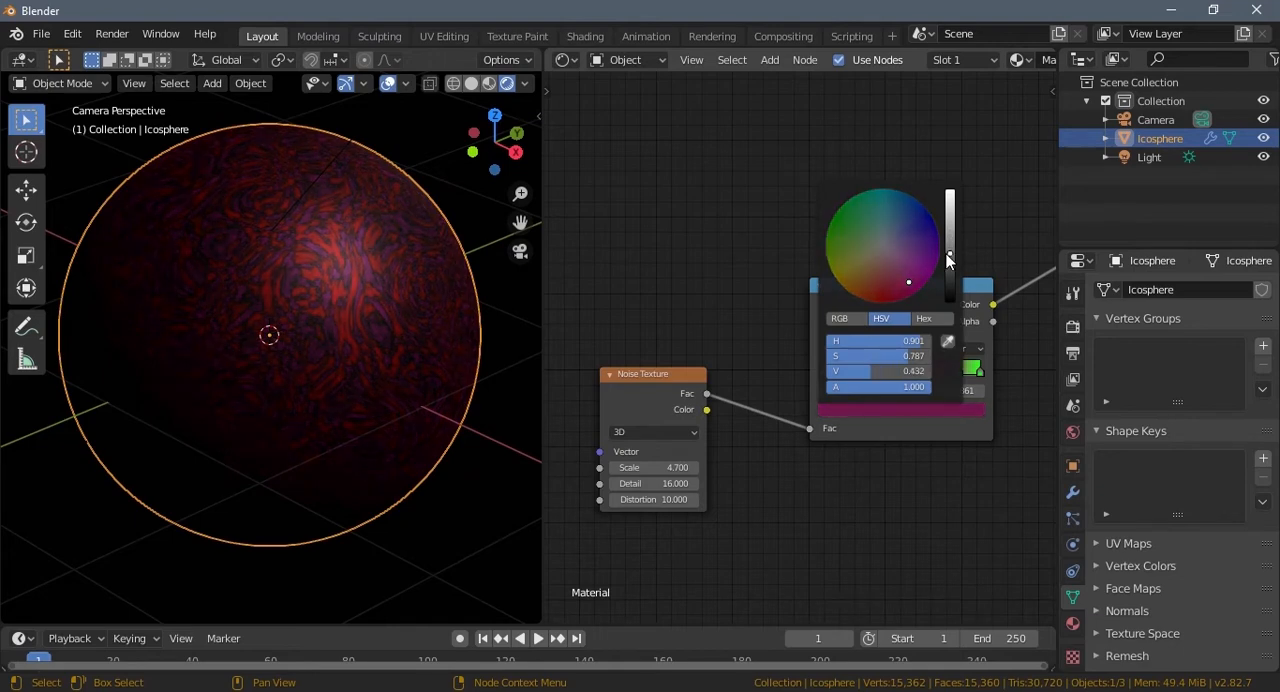
Step: Hide the viewport overlays and examine the planet's rendered surface from a different angle
{"action": "middle_click_drag", "start_coordinate": [834, 524], "coordinate": [777, 540]}
{"action": "scroll", "coordinate": [266, 463], "scroll_direction": "down", "scroll_amount": 4}
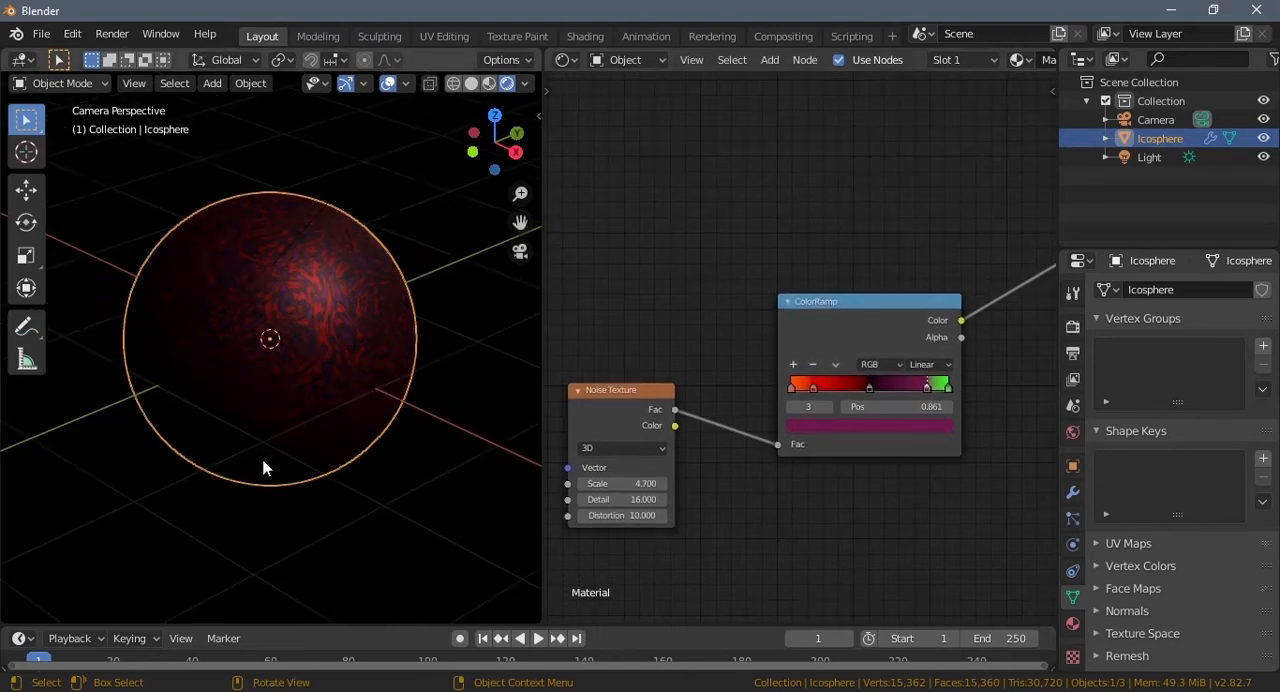
{"action": "left_click", "coordinate": [388, 84]}
{"action": "scroll", "coordinate": [360, 434], "scroll_direction": "down", "scroll_amount": 2}
{"action": "middle_click_drag", "start_coordinate": [334, 424], "coordinate": [217, 434], "text": "shift"}
{"action": "scroll", "coordinate": [387, 436], "scroll_direction": "up", "scroll_amount": 6}
{"action": "scroll", "coordinate": [217, 434], "scroll_direction": "down", "scroll_amount": 2}
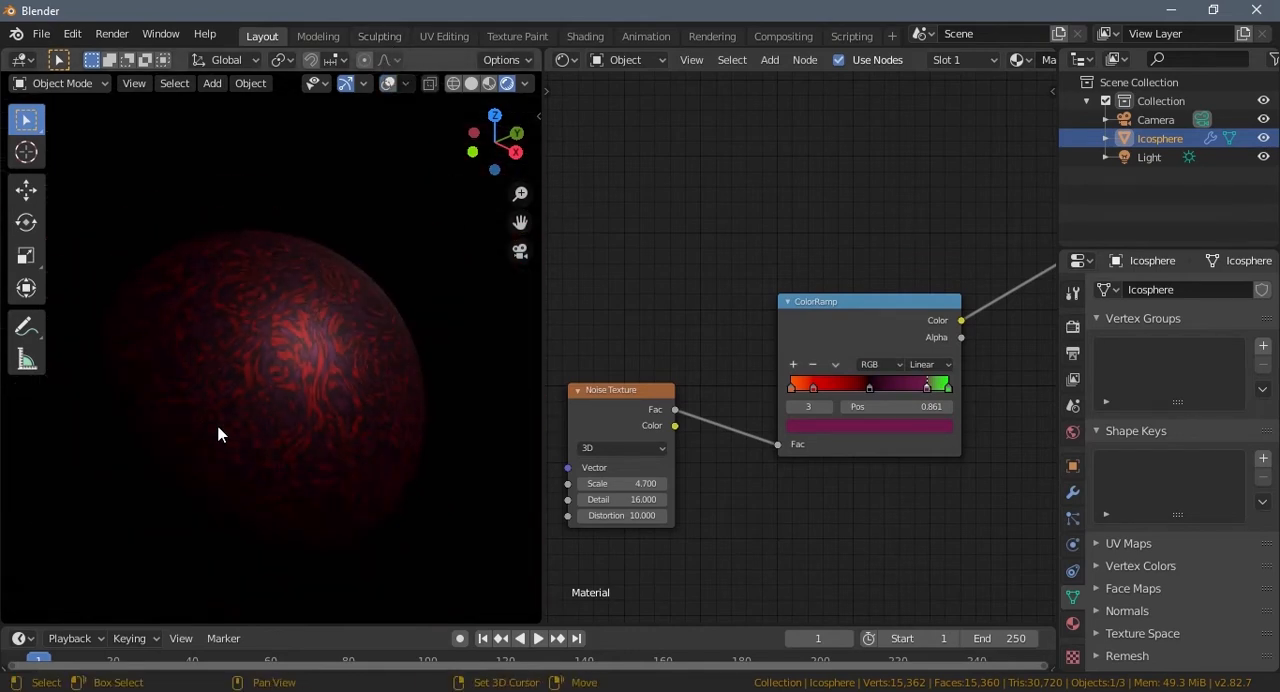
{"action": "scroll", "coordinate": [300, 378], "scroll_direction": "down", "scroll_amount": 1}
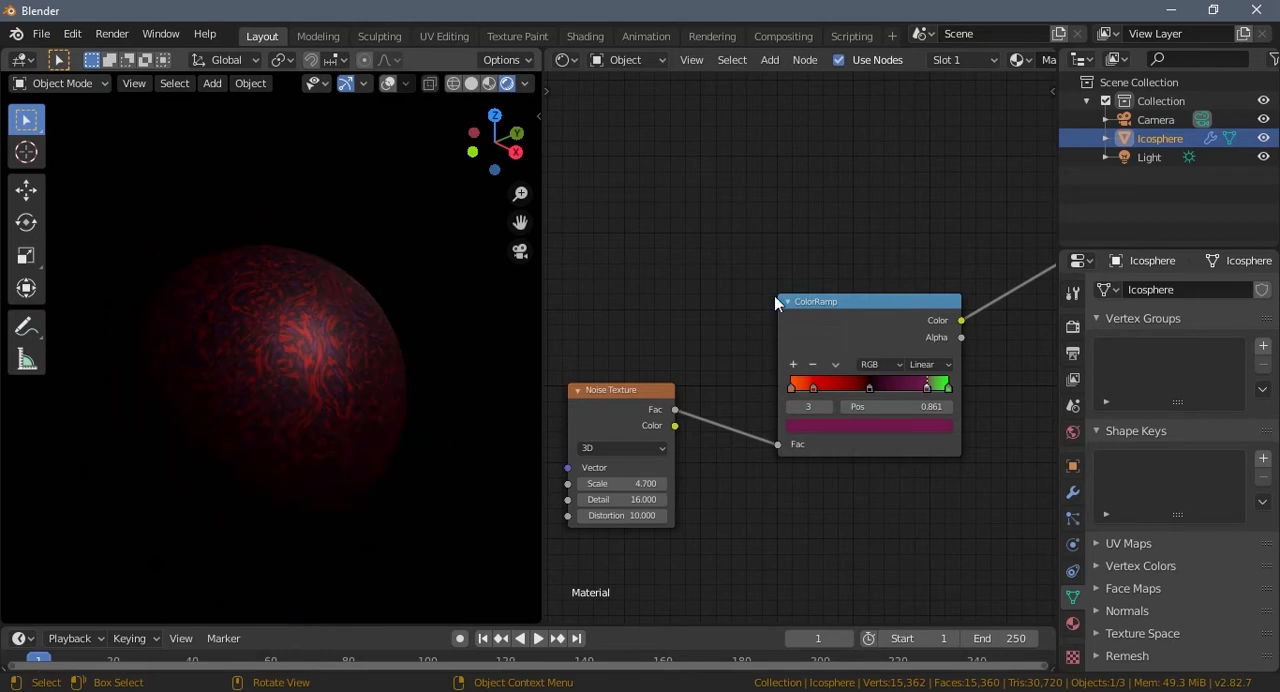
Step: Raise the sun light's Angle to 42.7° and check the planet's shading from another viewpoint
{"action": "left_click", "coordinate": [1149, 157]}
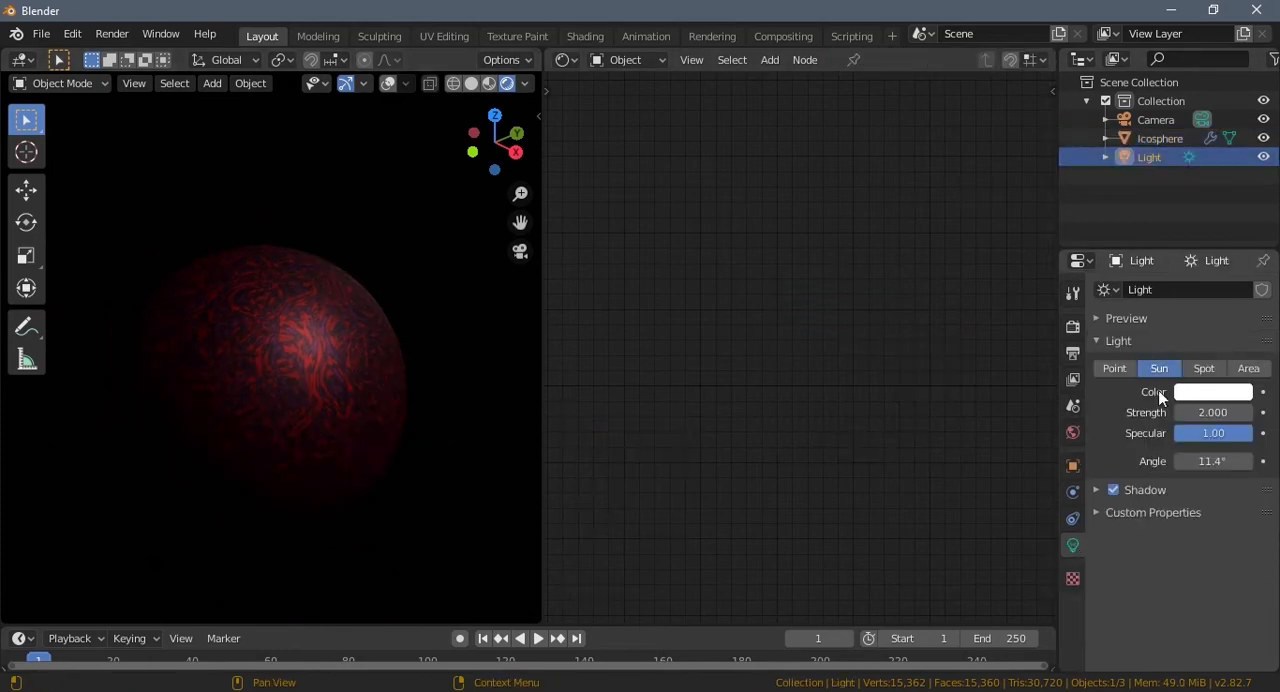
{"action": "left_click_drag", "start_coordinate": [1210, 461], "coordinate": [31, 456]}
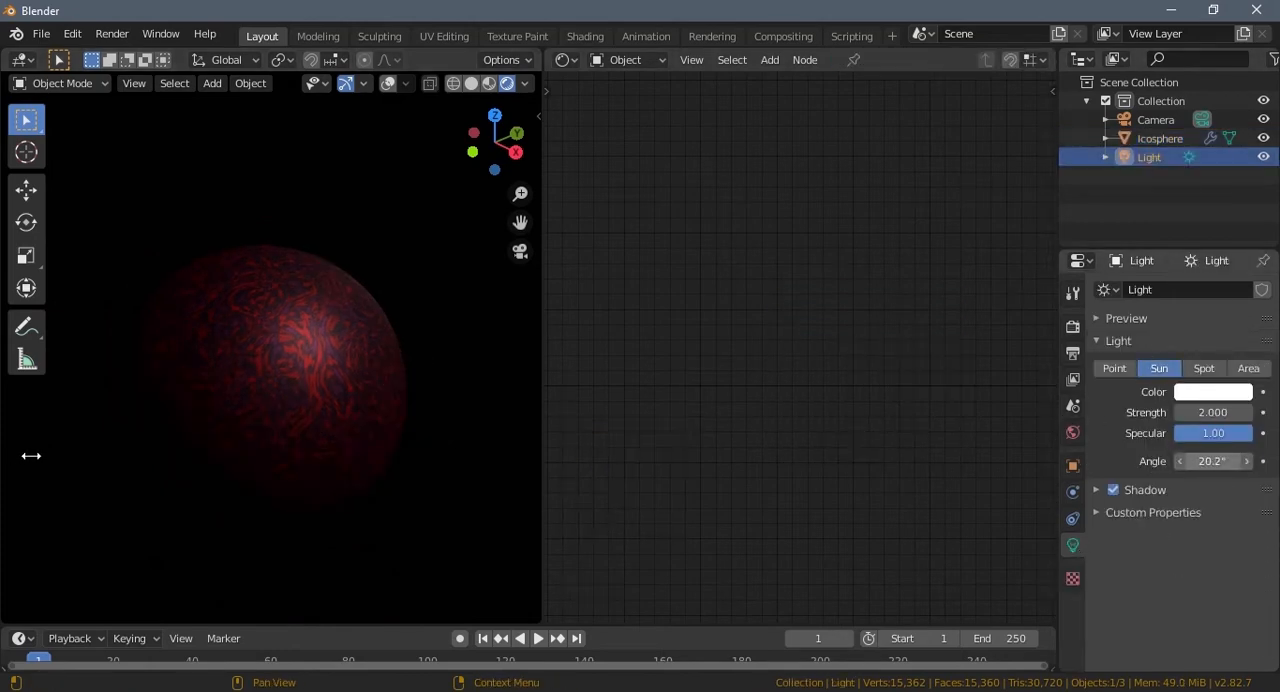
{"action": "left_click_drag", "start_coordinate": [113, 461], "coordinate": [242, 449]}
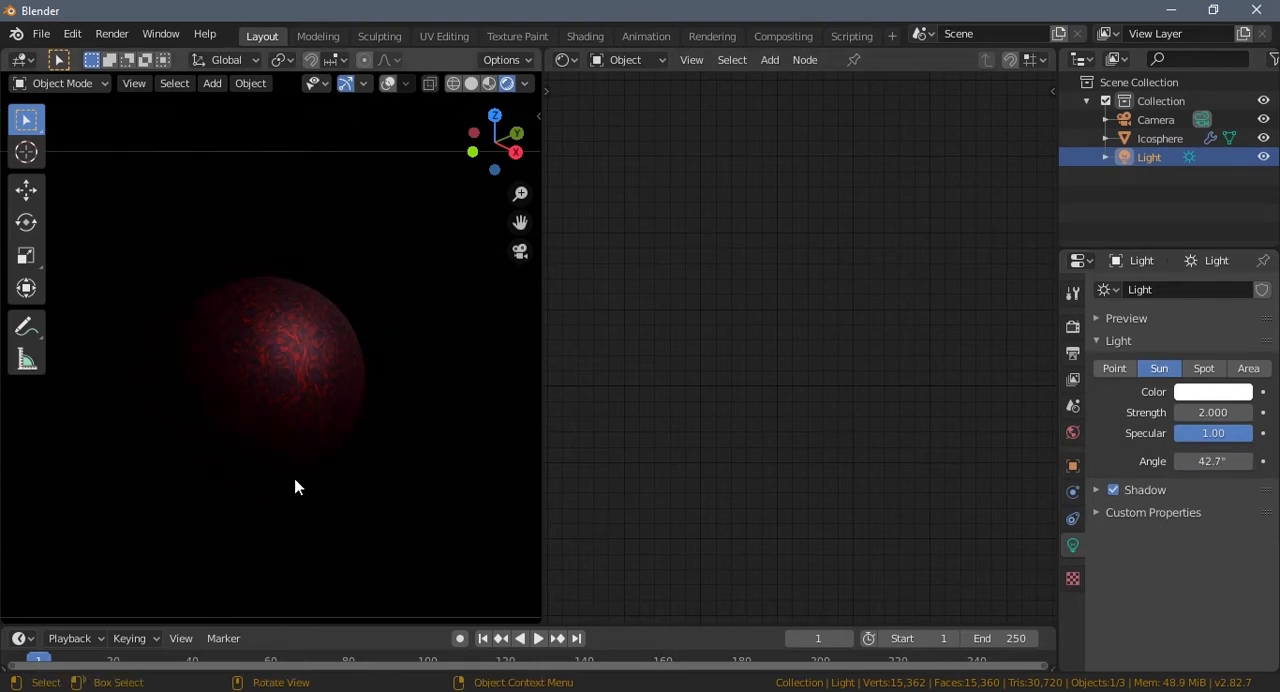
{"action": "middle_click_drag", "start_coordinate": [297, 494], "coordinate": [249, 417]}
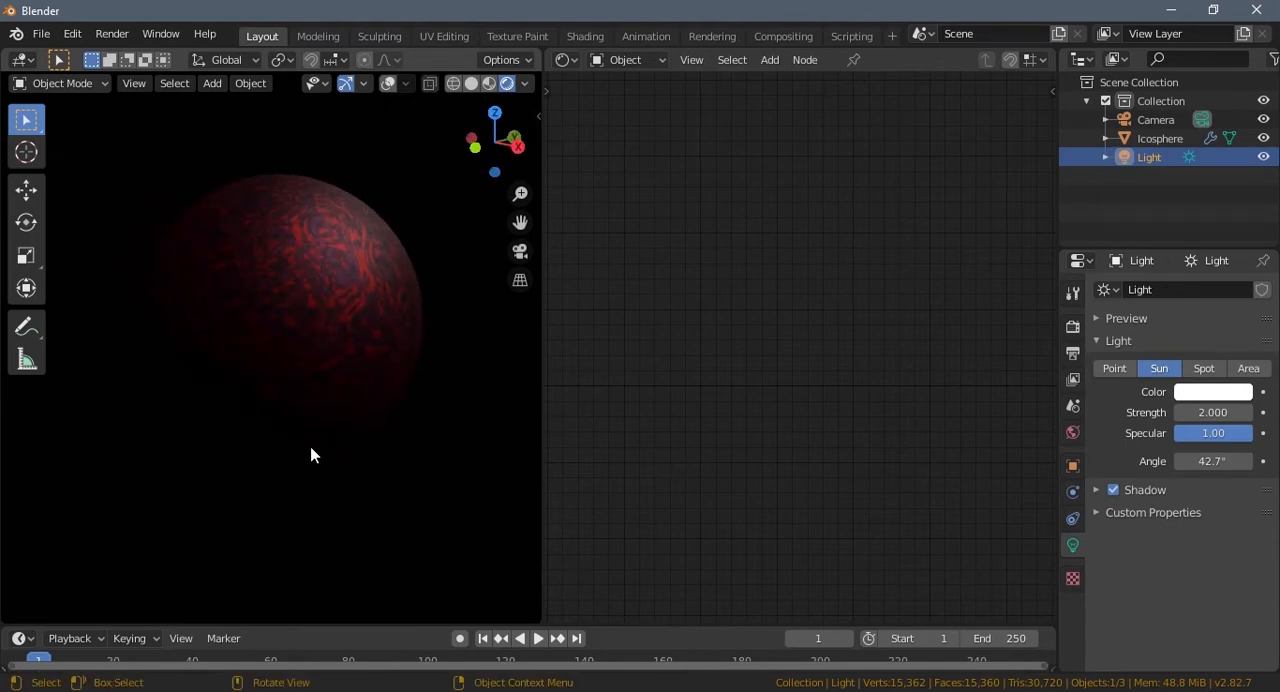
Step: Set the Metallic value of the icosphere's Principled BSDF to 1.000
{"action": "left_click", "coordinate": [332, 410]}
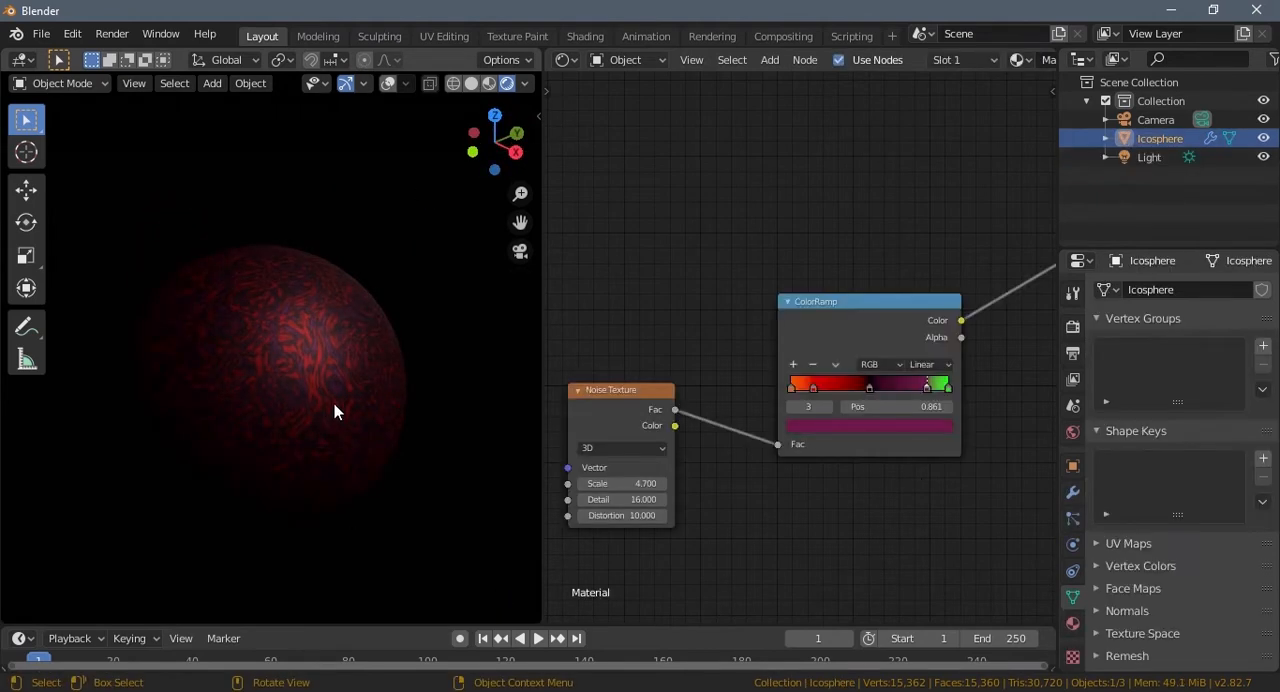
{"action": "middle_click_drag", "start_coordinate": [869, 489], "coordinate": [615, 532]}
{"action": "middle_click_drag", "start_coordinate": [794, 393], "coordinate": [746, 413]}
{"action": "left_click_drag", "start_coordinate": [898, 375], "coordinate": [791, 375]}
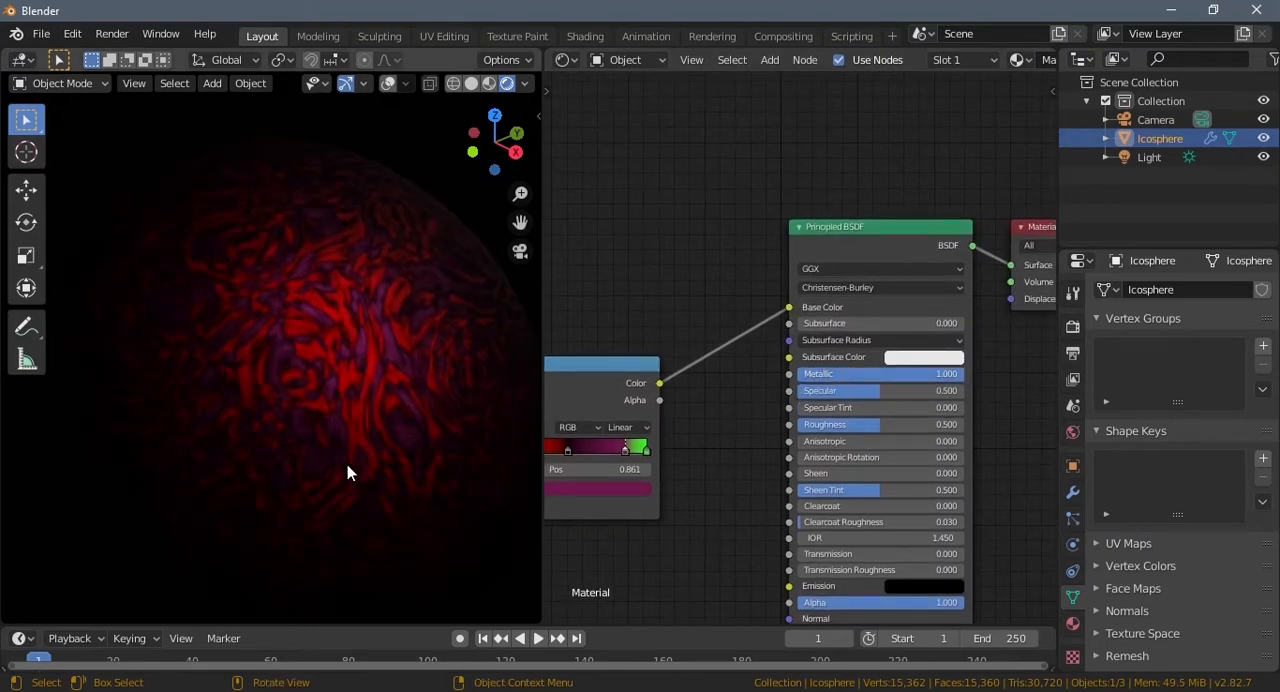
{"action": "scroll", "coordinate": [347, 464], "scroll_direction": "down", "scroll_amount": 3}
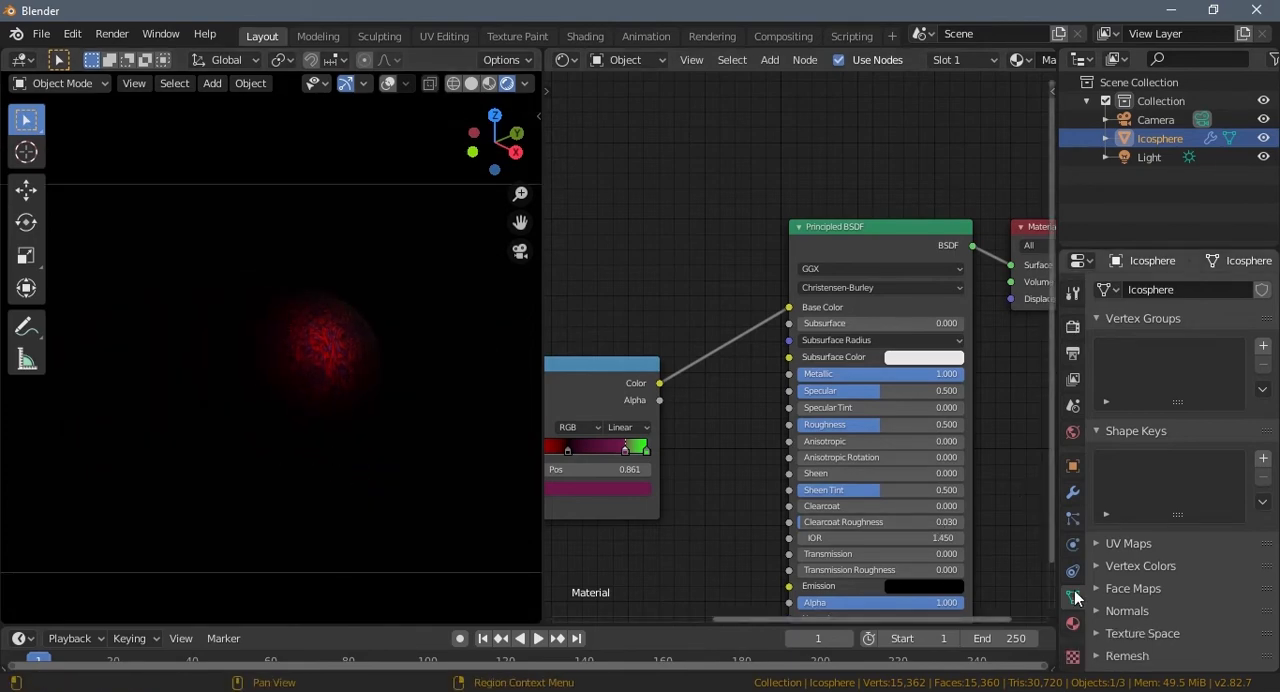
Step: Raise the sun light's Angle to 55.4°
{"action": "left_click", "coordinate": [1149, 157]}
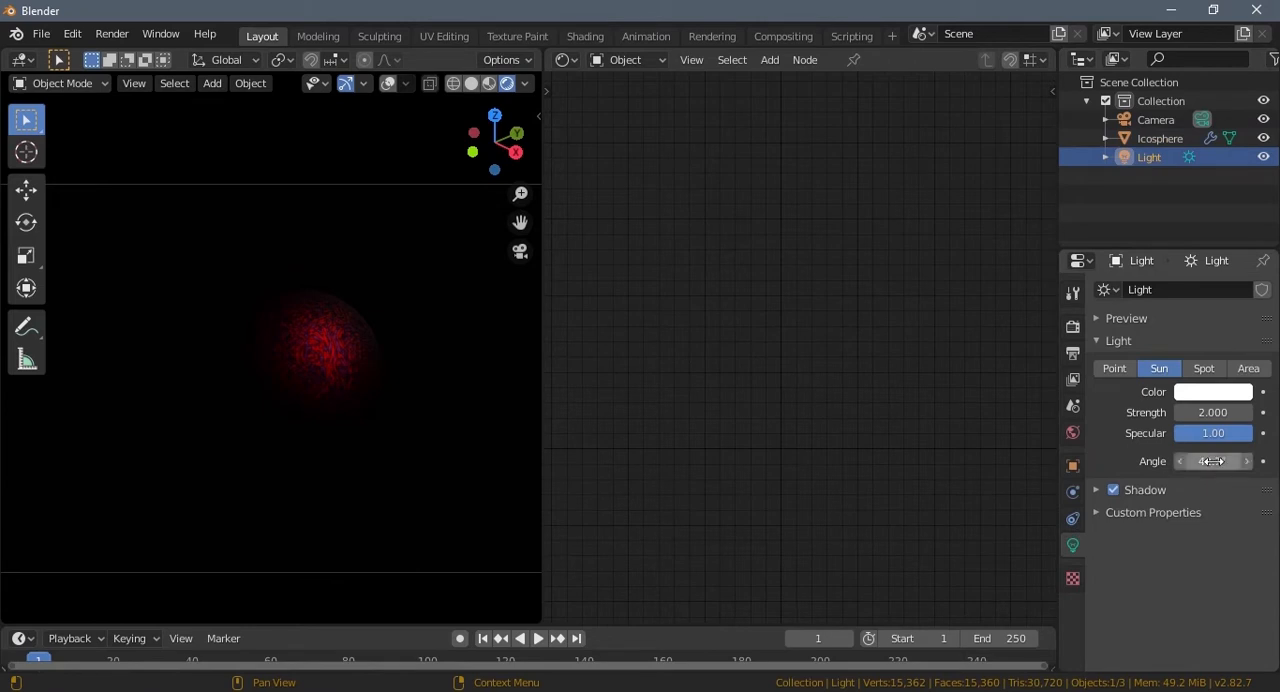
{"action": "left_click_drag", "start_coordinate": [1238, 461], "coordinate": [43, 466]}
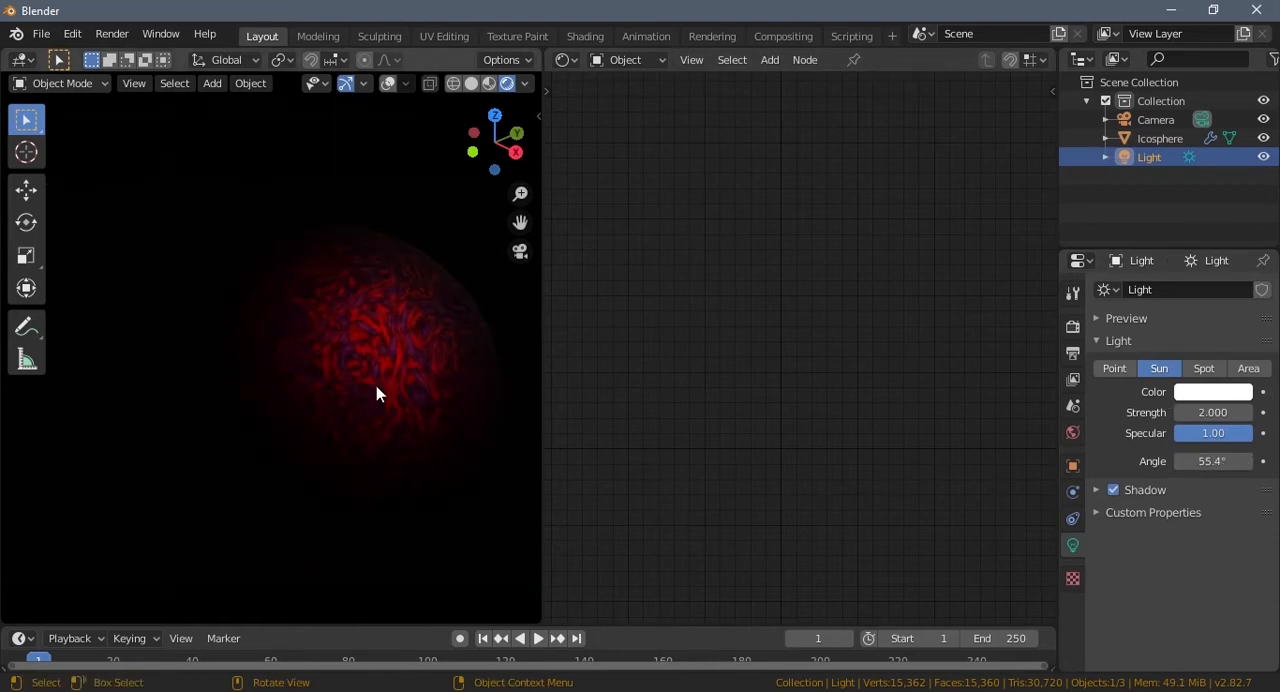
Step: Set the Metallic value of the icosphere's Principled BSDF to 0.718 and its Specular to 0.000
{"action": "left_click", "coordinate": [376, 386]}
{"action": "left_click_drag", "start_coordinate": [881, 381], "coordinate": [818, 385]}
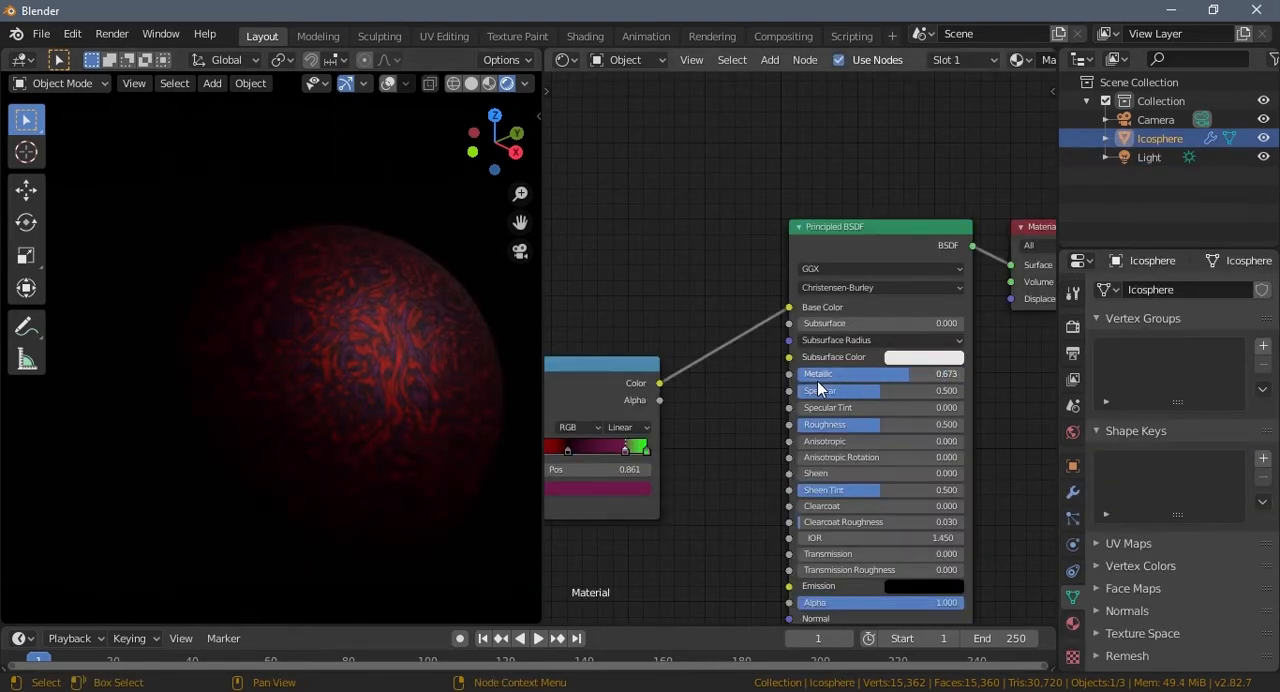
{"action": "middle_click_drag", "start_coordinate": [749, 453], "coordinate": [676, 409]}
{"action": "scroll", "coordinate": [691, 405], "scroll_direction": "down", "scroll_amount": 1}
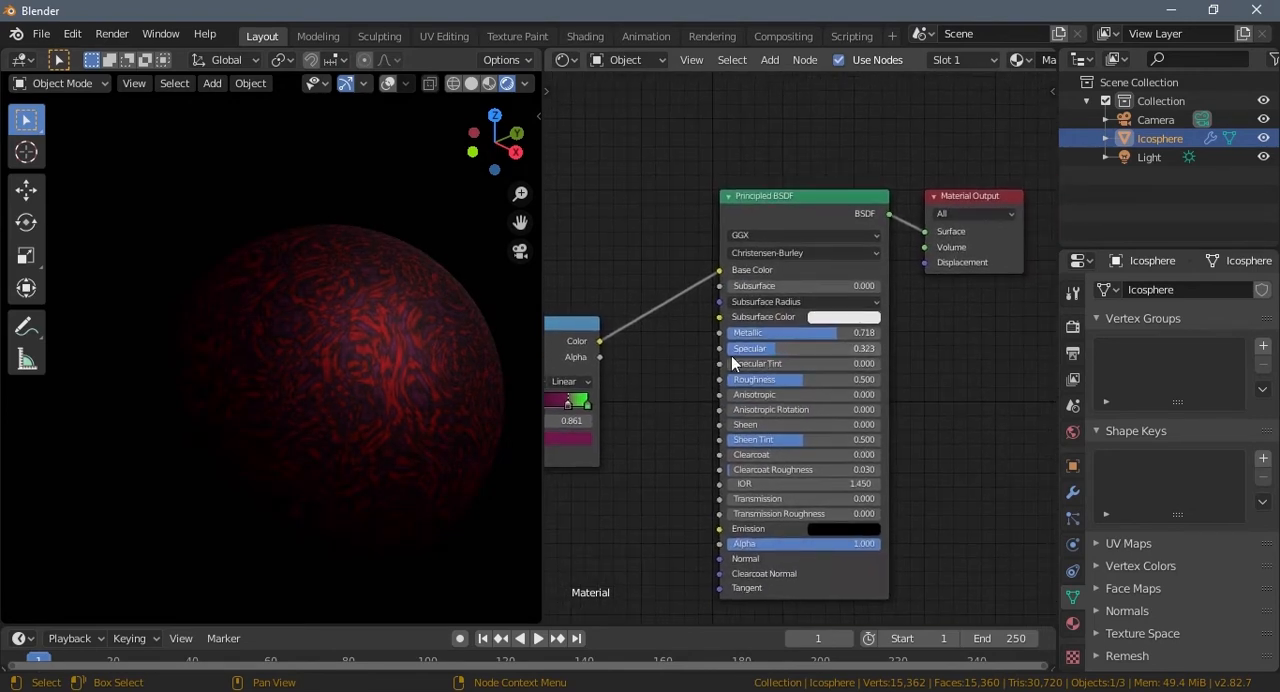
{"action": "left_click_drag", "start_coordinate": [731, 355], "coordinate": [687, 360]}
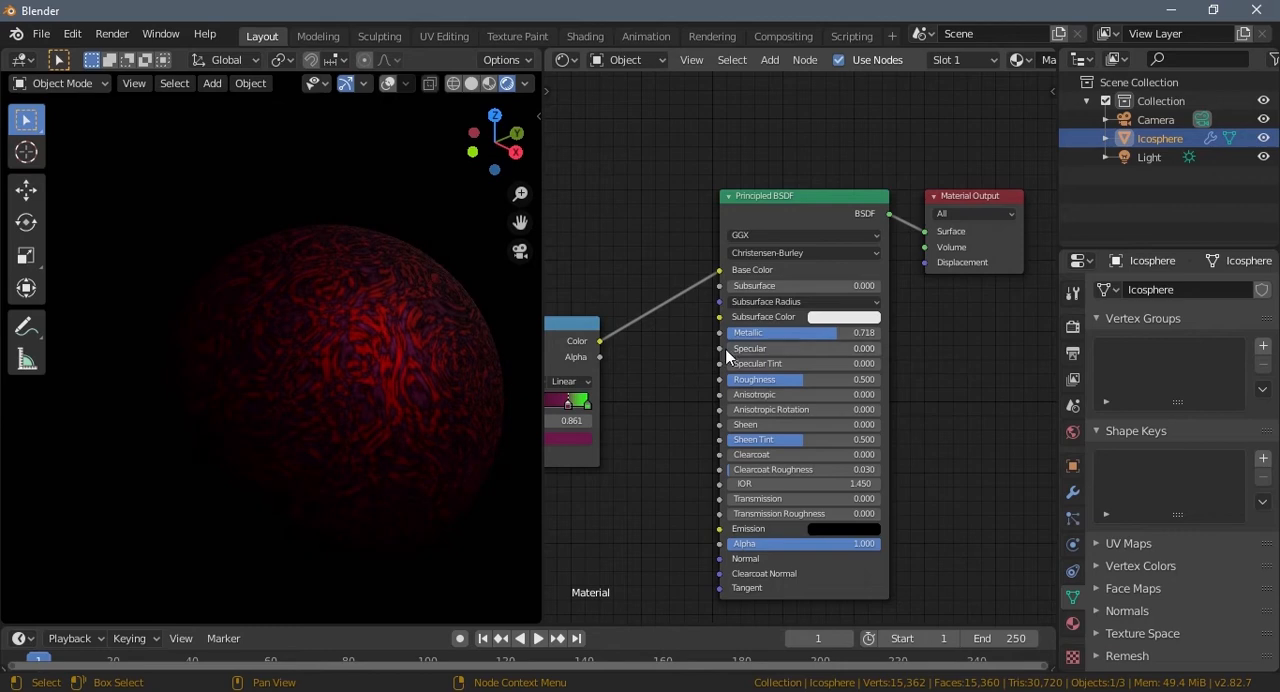
Step: Lower the Principled BSDF's Metallic to about 0.57 and raise its Roughness to about 0.6
{"action": "left_click_drag", "start_coordinate": [785, 333], "coordinate": [776, 333]}
{"action": "middle_click_drag", "start_coordinate": [676, 444], "coordinate": [664, 442]}
{"action": "mouse_move", "coordinate": [764, 375]}
{"action": "left_mouse_down"}
{"action": "mouse_move", "coordinate": [732, 375]}
{"action": "mouse_move", "coordinate": [813, 377]}
{"action": "mouse_move", "coordinate": [771, 384]}
{"action": "left_mouse_up"}
{"action": "middle_click_drag", "start_coordinate": [654, 503], "coordinate": [681, 468]}
{"action": "scroll", "coordinate": [666, 476], "scroll_direction": "down", "scroll_amount": 2}
{"action": "scroll", "coordinate": [666, 476], "scroll_direction": "down", "scroll_amount": 2}
{"action": "scroll", "coordinate": [668, 472], "scroll_direction": "down", "scroll_amount": 2}
{"action": "scroll", "coordinate": [286, 401], "scroll_direction": "down", "scroll_amount": 6}
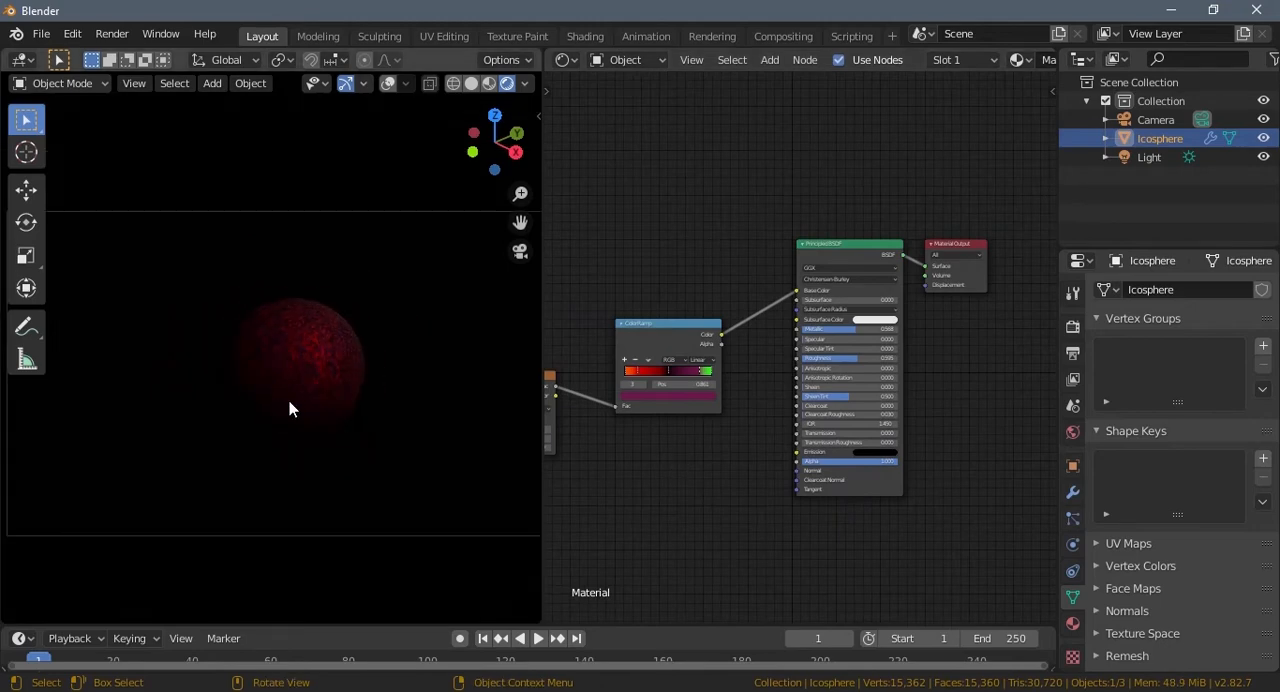
{"action": "scroll", "coordinate": [300, 412], "scroll_direction": "down", "scroll_amount": 3}
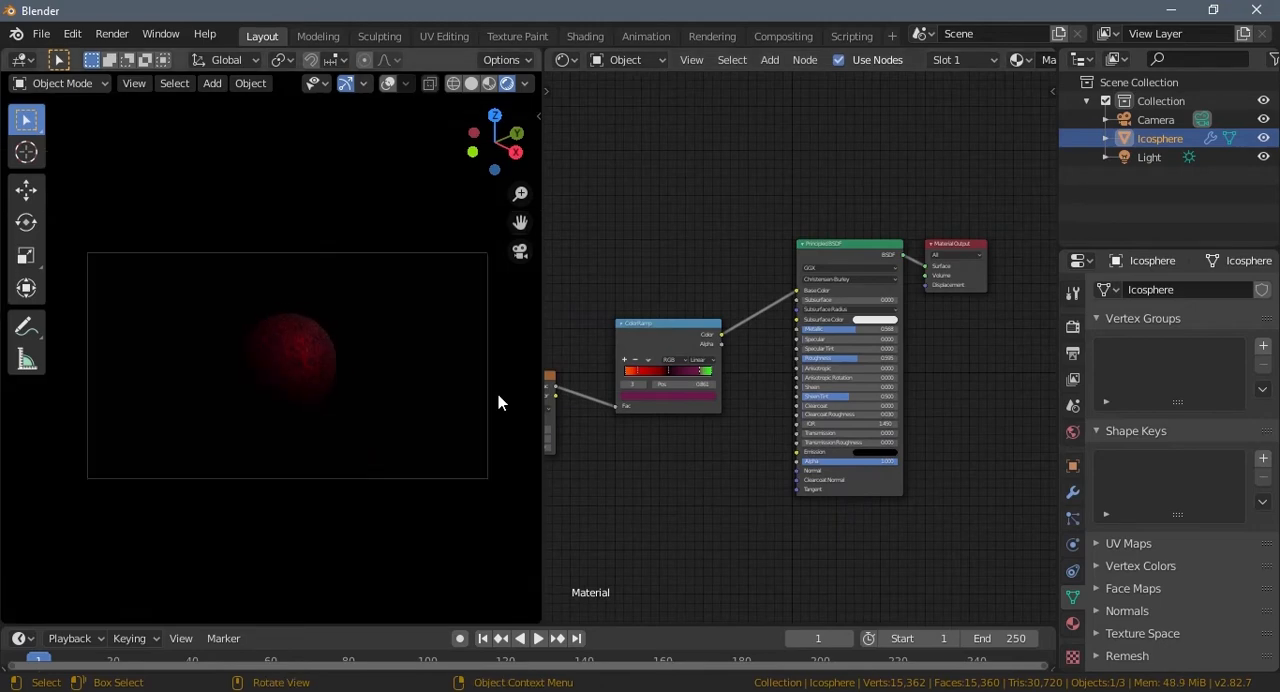
Step: Move the camera about 1.75 m toward the planet along its local Z axis
{"action": "left_click", "coordinate": [1150, 119]}
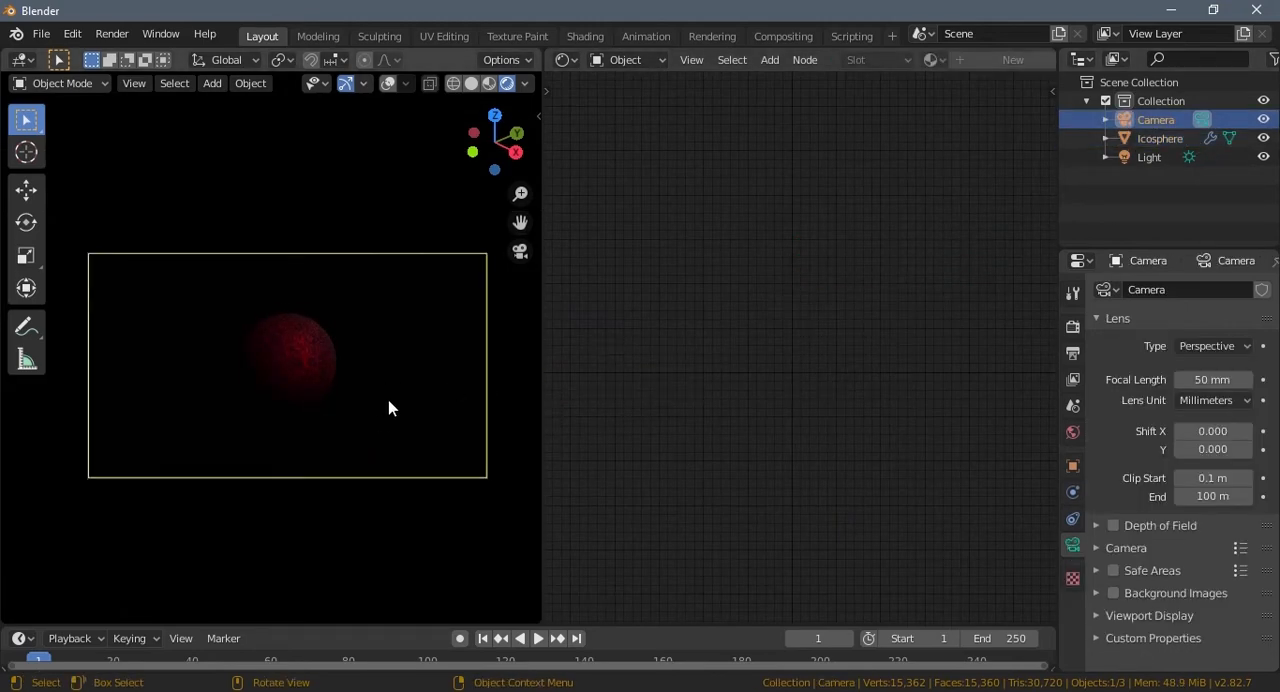
{"action": "key", "text": "g"}
{"action": "key", "text": "z"}
{"action": "key", "text": "z"}
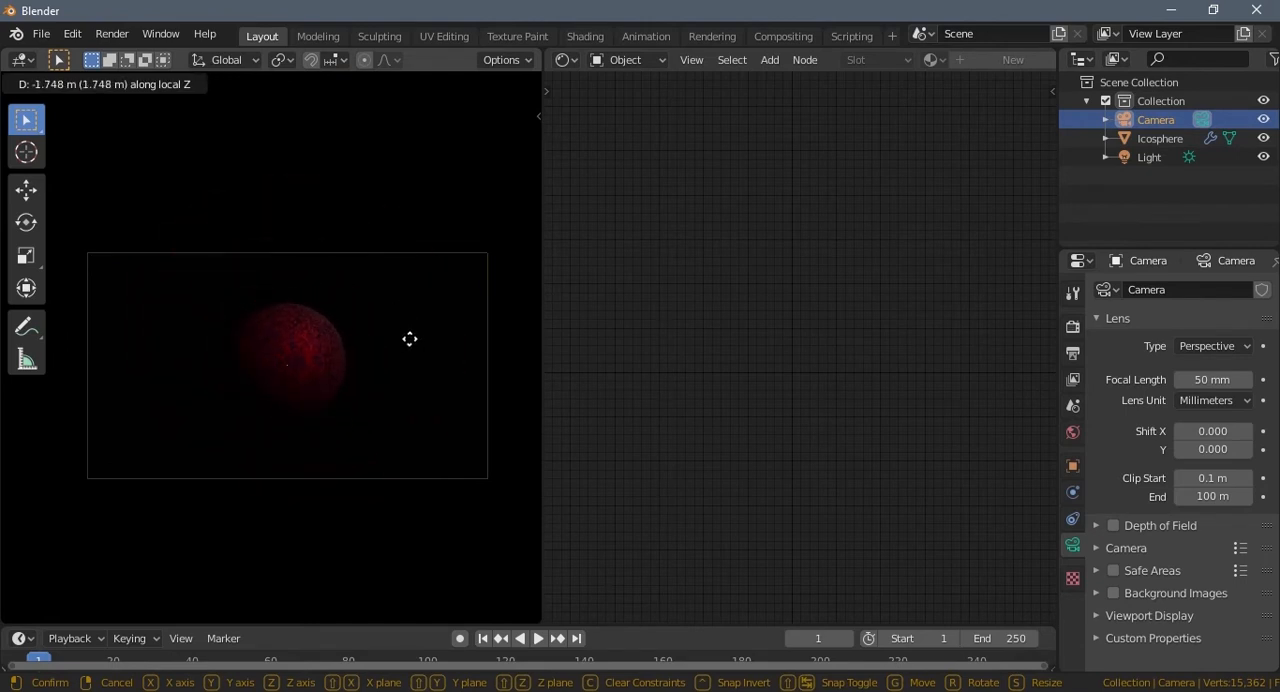
{"action": "left_click", "coordinate": [409, 339]}
{"action": "scroll", "coordinate": [357, 425], "scroll_direction": "up", "scroll_amount": 2}
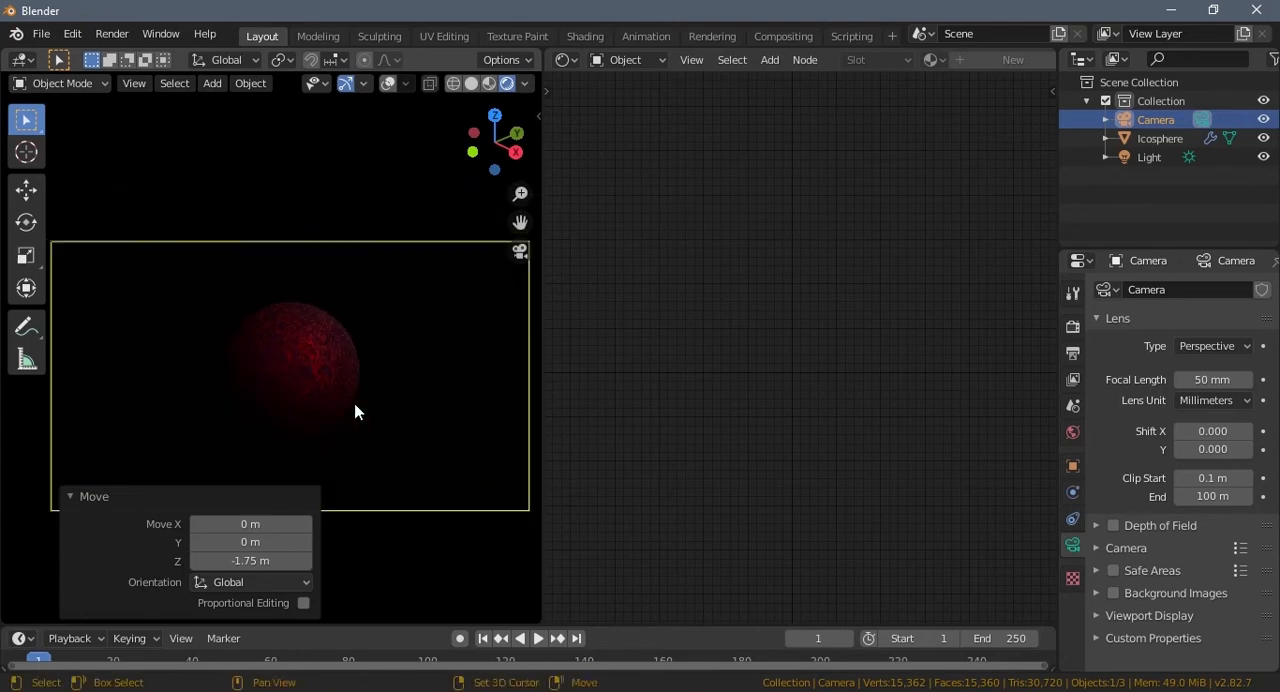
Step: Expand the 3D viewport over the shader editor, then render the camera view as a still image and inspect it
{"action": "left_click_drag", "start_coordinate": [539, 51], "coordinate": [640, 438]}
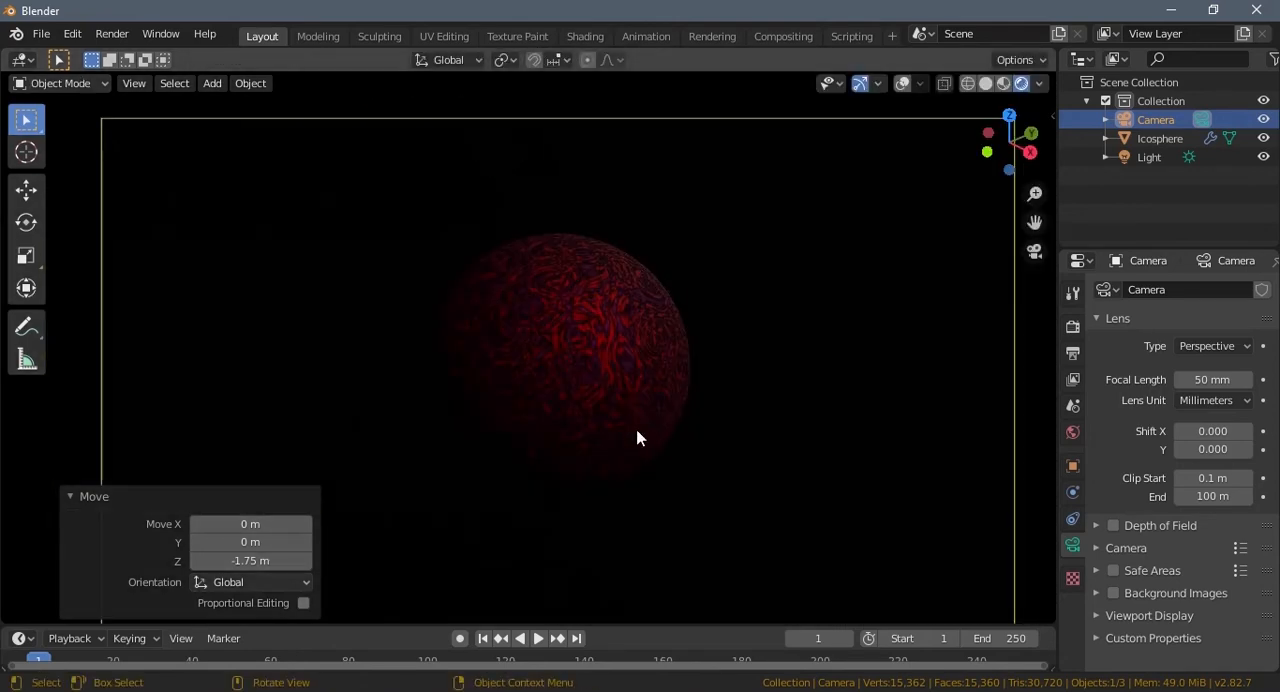
{"action": "scroll", "coordinate": [625, 437], "scroll_direction": "down", "scroll_amount": 2}
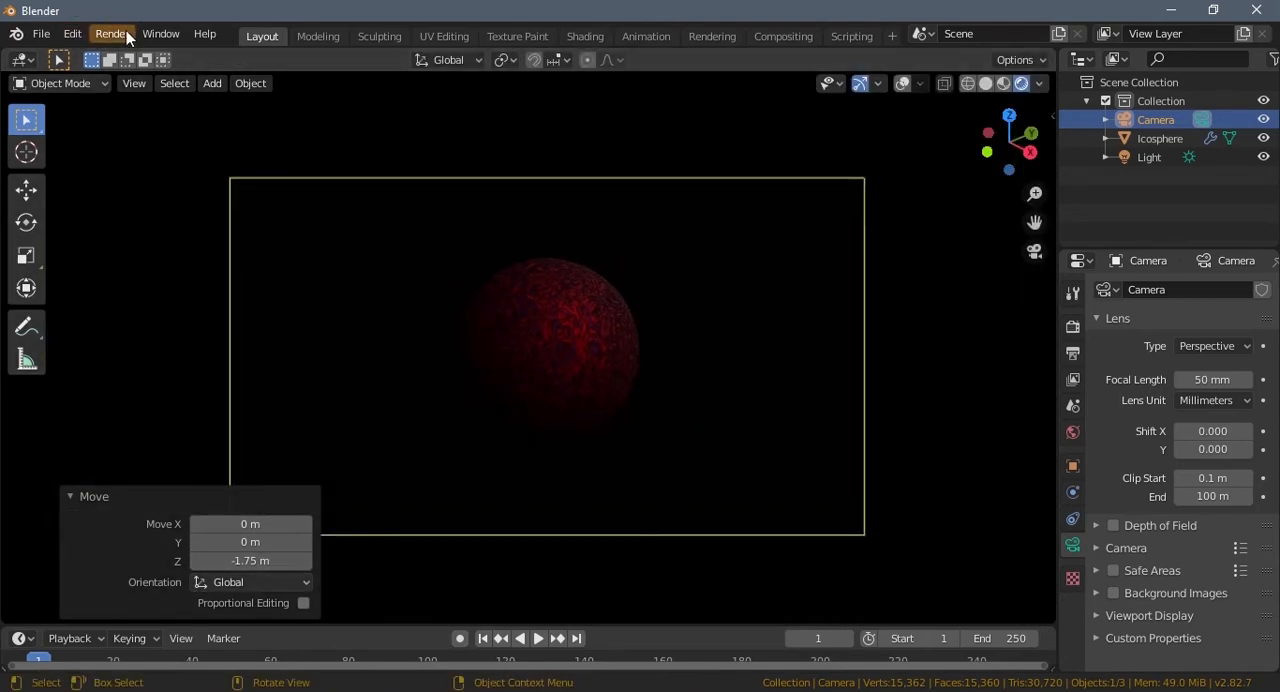
{"action": "left_click", "coordinate": [126, 36]}
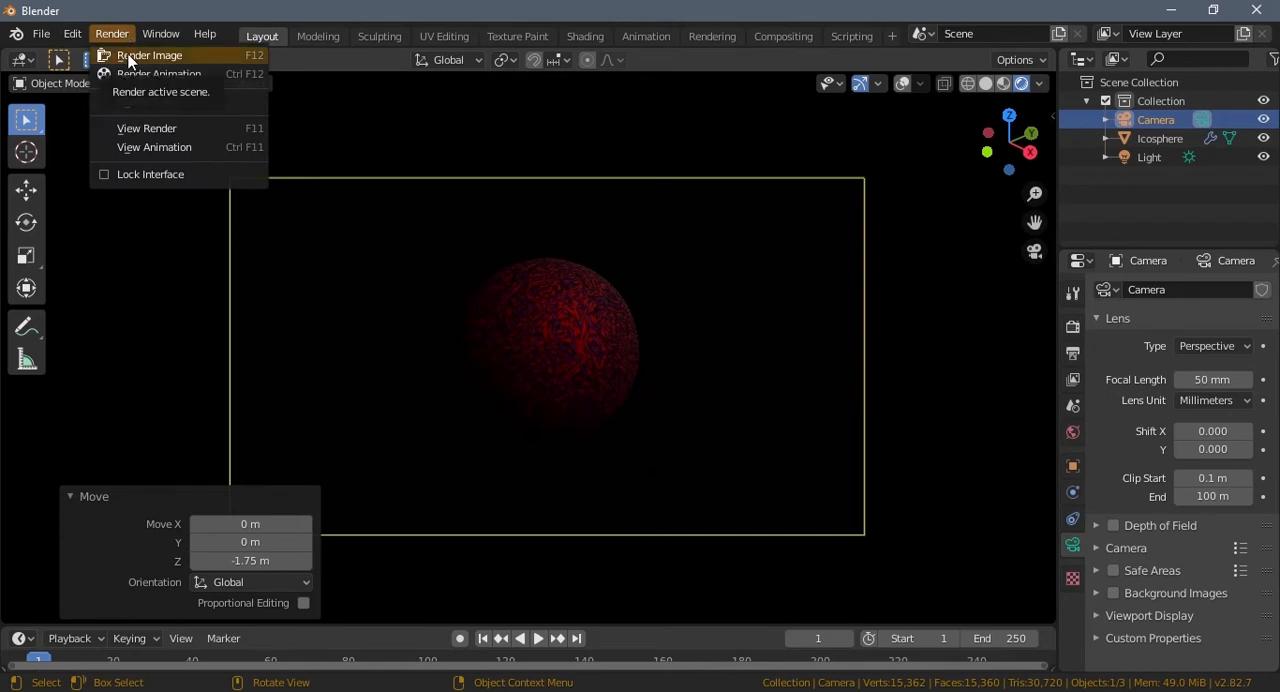
{"action": "left_click", "coordinate": [130, 56]}
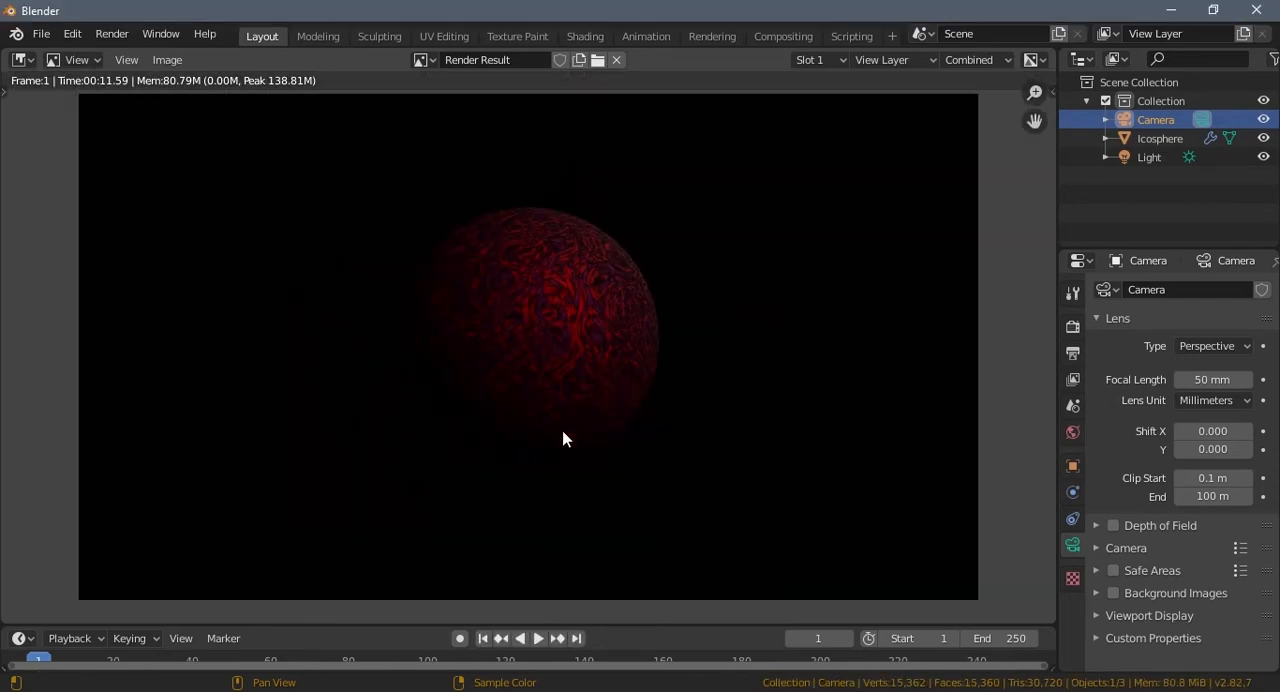
{"action": "scroll", "coordinate": [563, 433], "scroll_direction": "down", "scroll_amount": 2}
{"action": "scroll", "coordinate": [563, 433], "scroll_direction": "up", "scroll_amount": 2}
{"action": "middle_click_drag", "start_coordinate": [555, 387], "coordinate": [550, 404]}
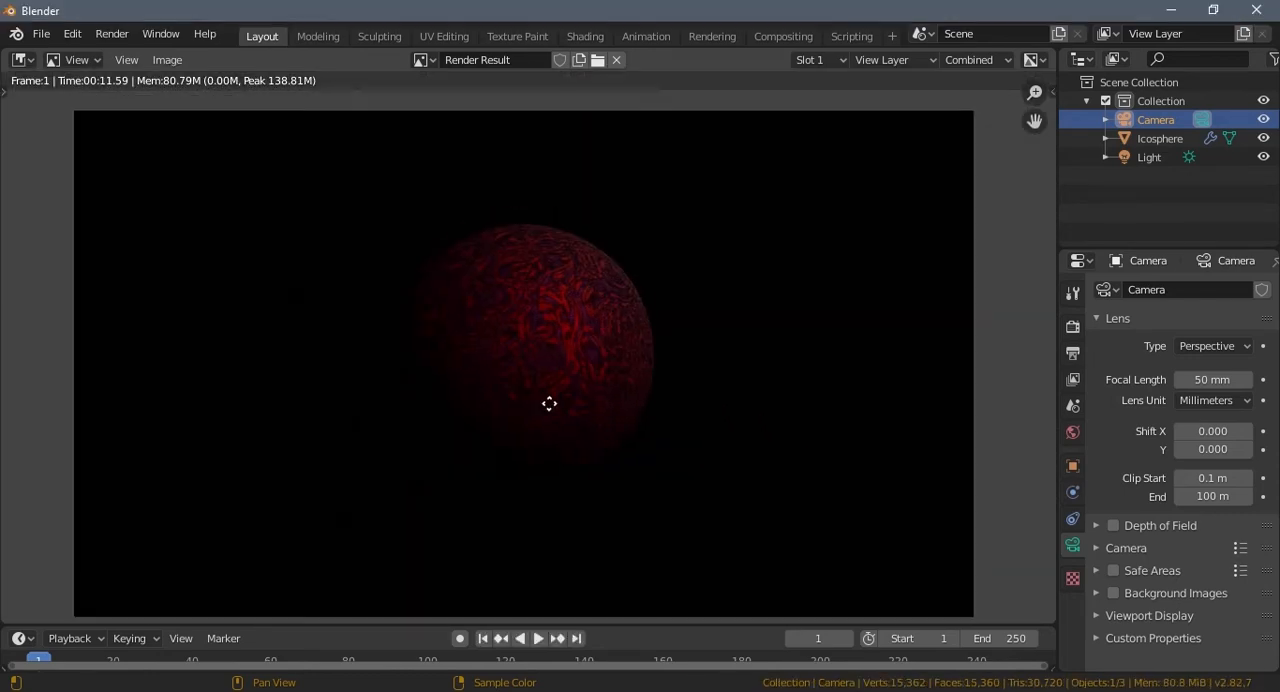
Step: Switch to the Compositing workspace, enable nodes, and move the Composite node farther from Render Layers
{"action": "left_click", "coordinate": [763, 36]}
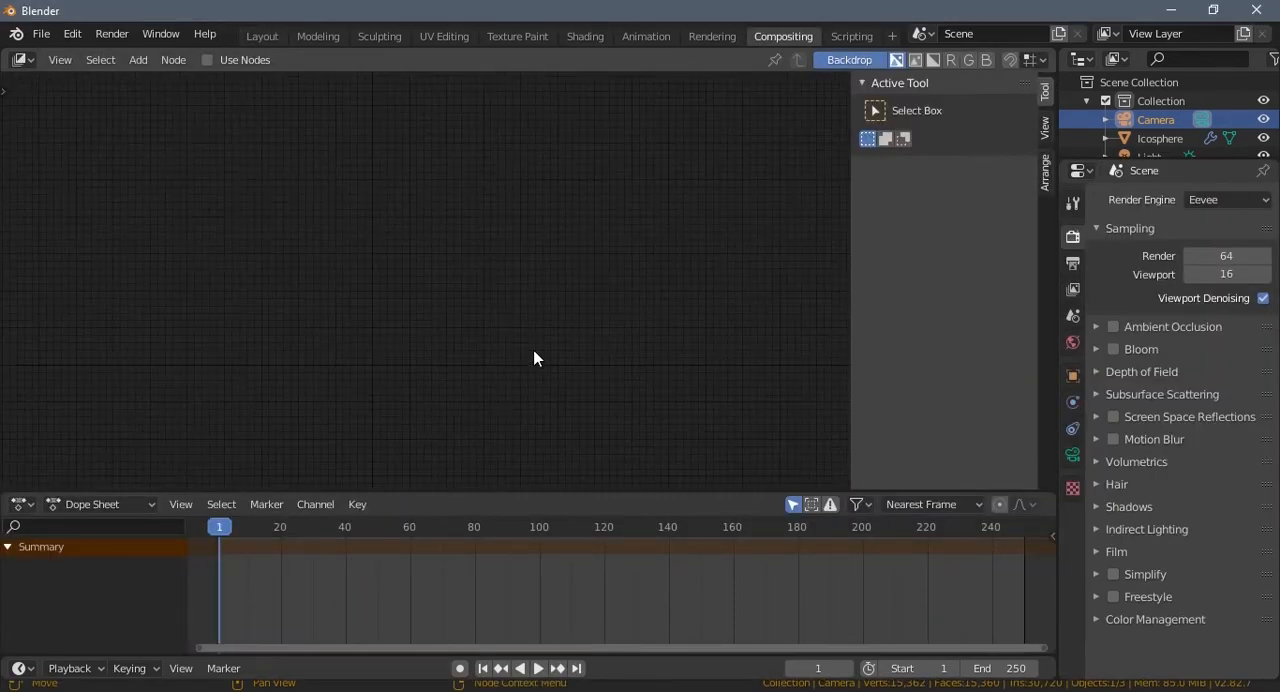
{"action": "left_click", "coordinate": [207, 60]}
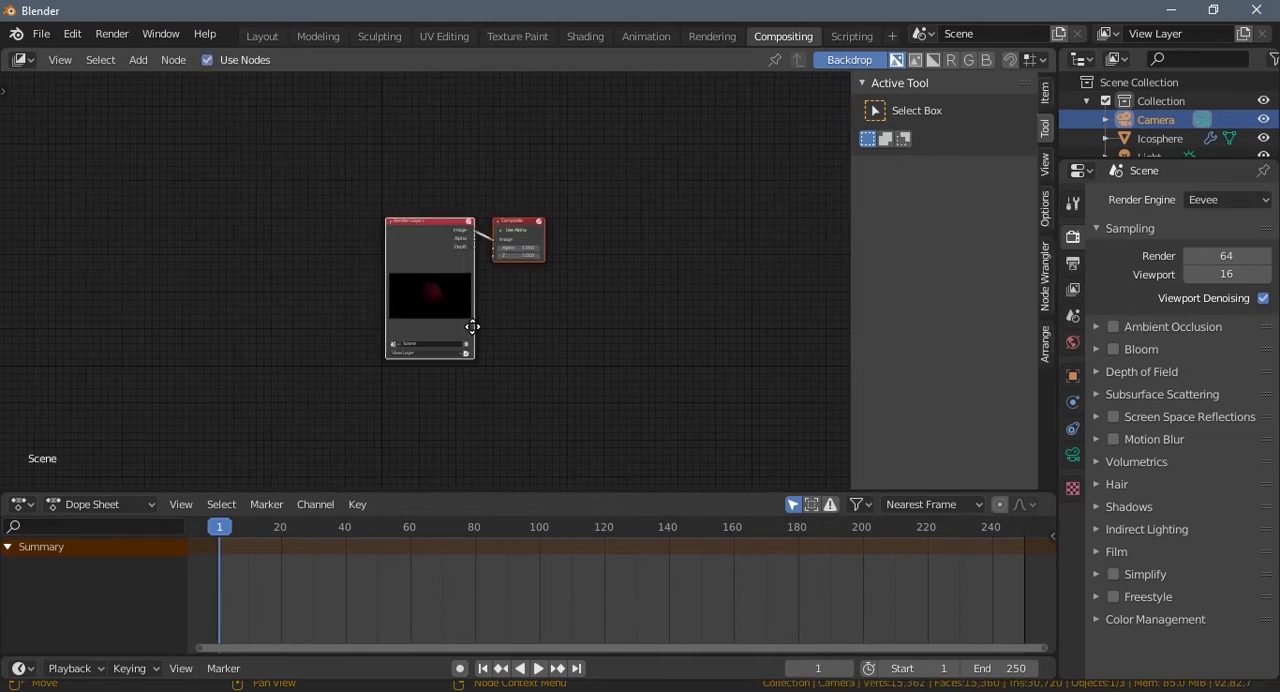
{"action": "scroll", "coordinate": [460, 335], "scroll_direction": "up", "scroll_amount": 3}
{"action": "left_click_drag", "start_coordinate": [530, 198], "coordinate": [577, 189]}
{"action": "key", "text": "g"}
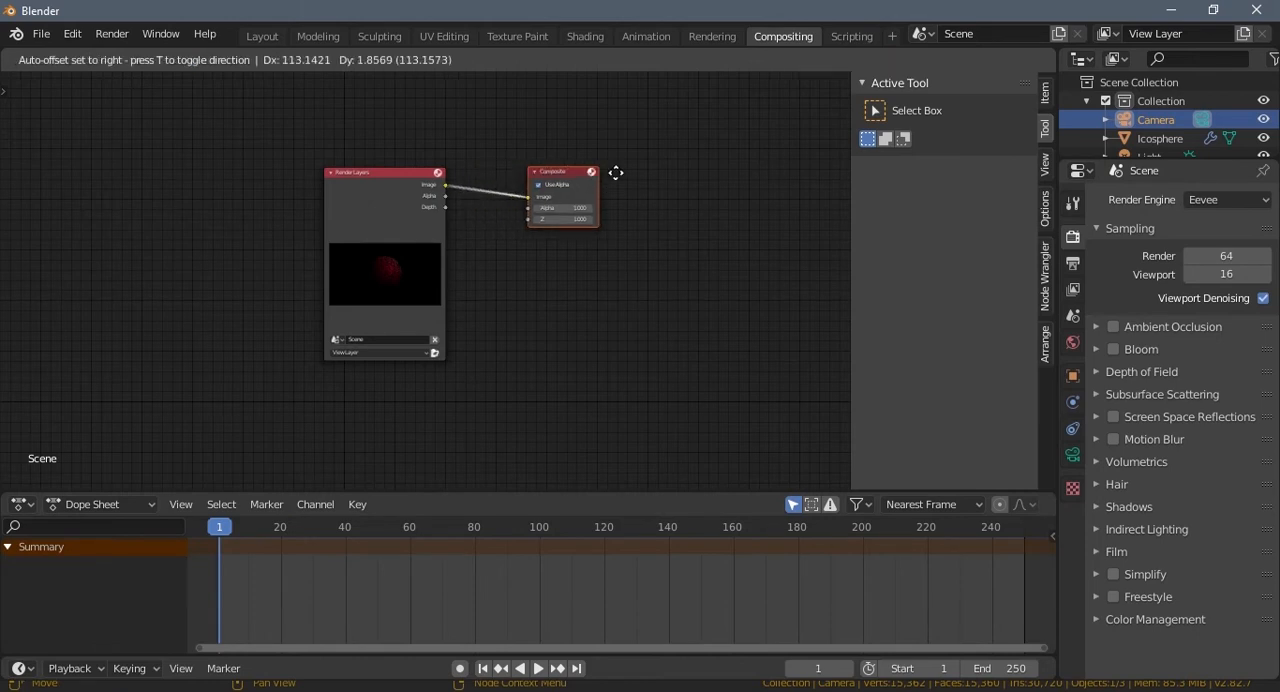
{"action": "left_click", "coordinate": [805, 193]}
Step: Insert a Hue Saturation Value node on the link between the Render Layers and Composite nodes
{"action": "key", "text": "shift+a"}
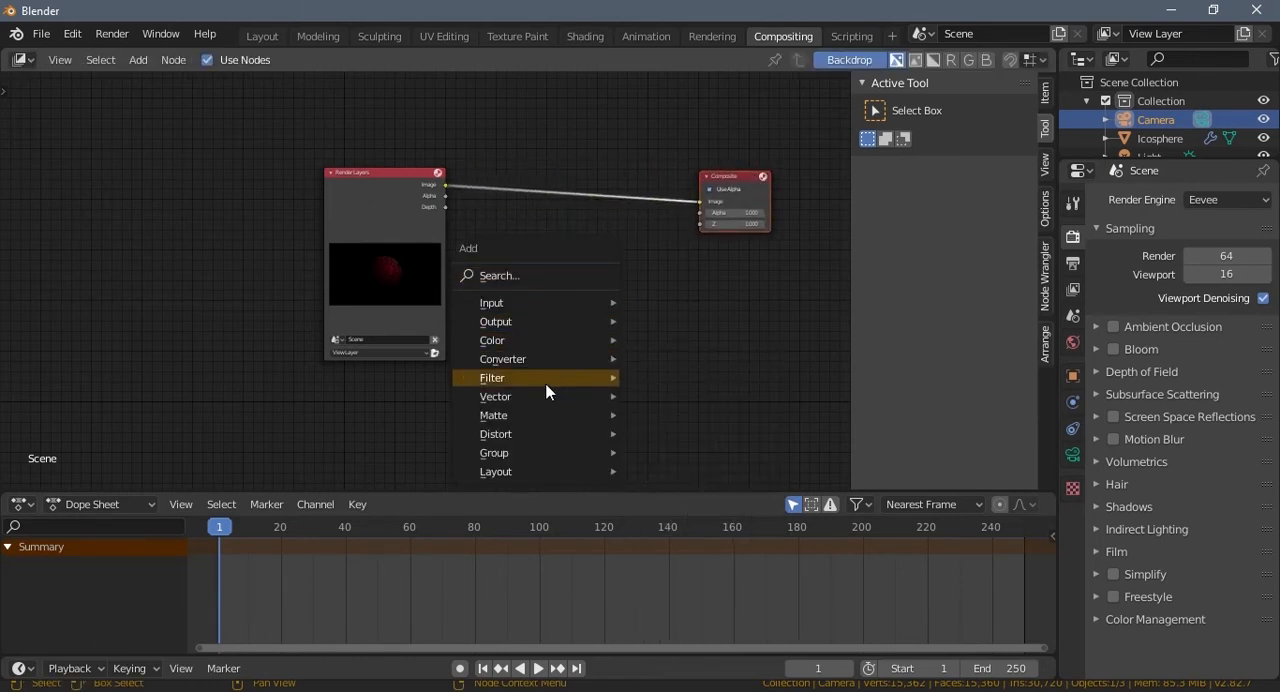
{"action": "mouse_move", "coordinate": [494, 341]}
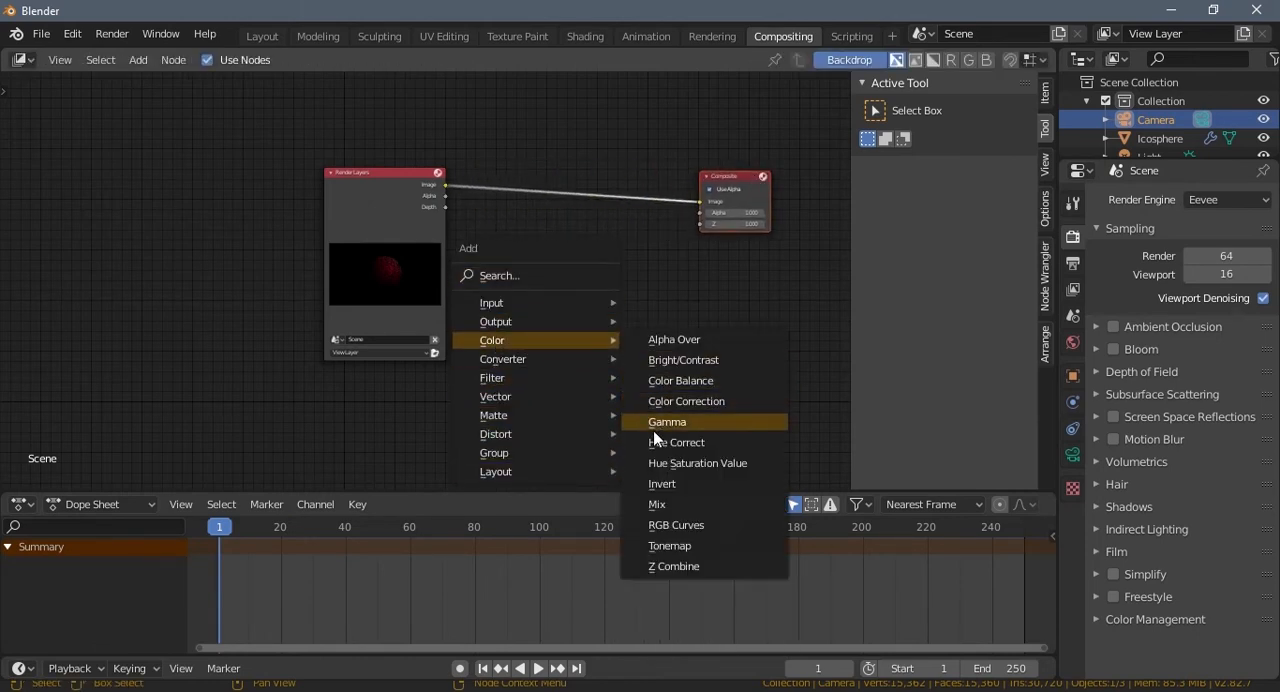
{"action": "left_click", "coordinate": [651, 463]}
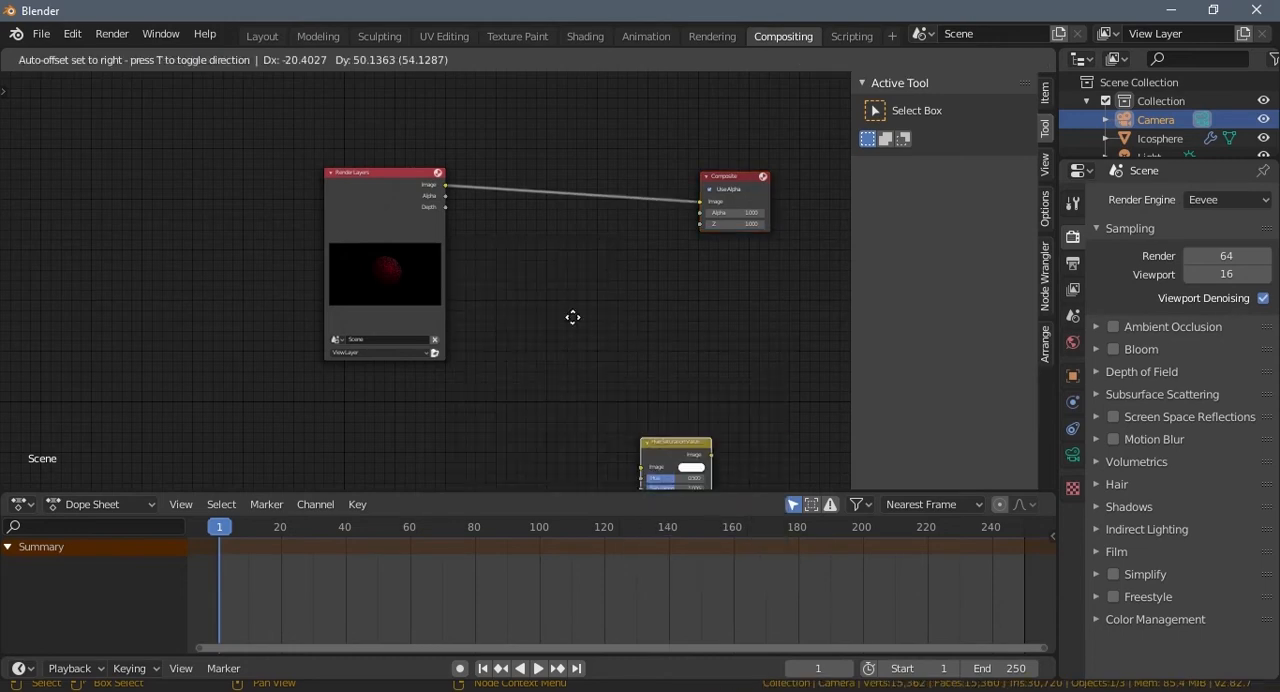
{"action": "left_click", "coordinate": [548, 281]}
{"action": "middle_click_drag", "start_coordinate": [553, 306], "coordinate": [476, 342]}
{"action": "scroll", "coordinate": [559, 345], "scroll_direction": "up", "scroll_amount": 4}
{"action": "scroll", "coordinate": [510, 339], "scroll_direction": "down", "scroll_amount": 3}
Step: Add a Viewer node below Composite and connect the Hue Saturation Value node's Image output to it
{"action": "key", "text": "shift+a"}
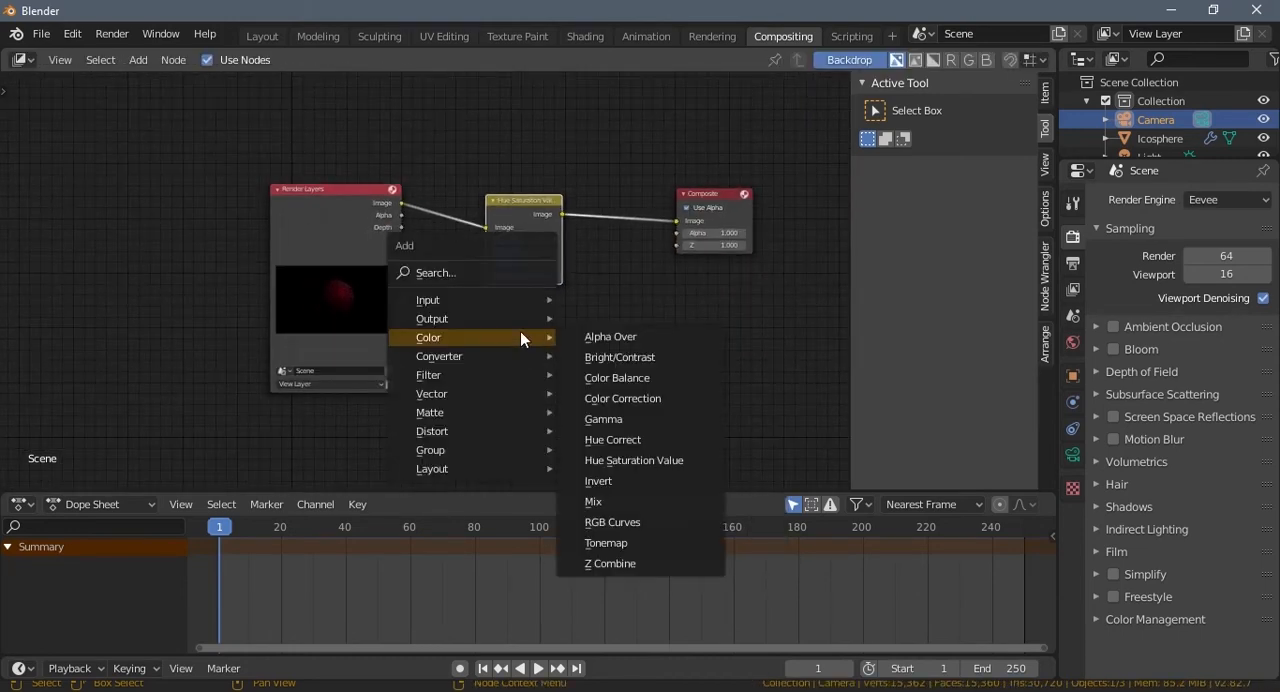
{"action": "left_click", "coordinate": [469, 275]}
{"action": "type", "text": "view"}
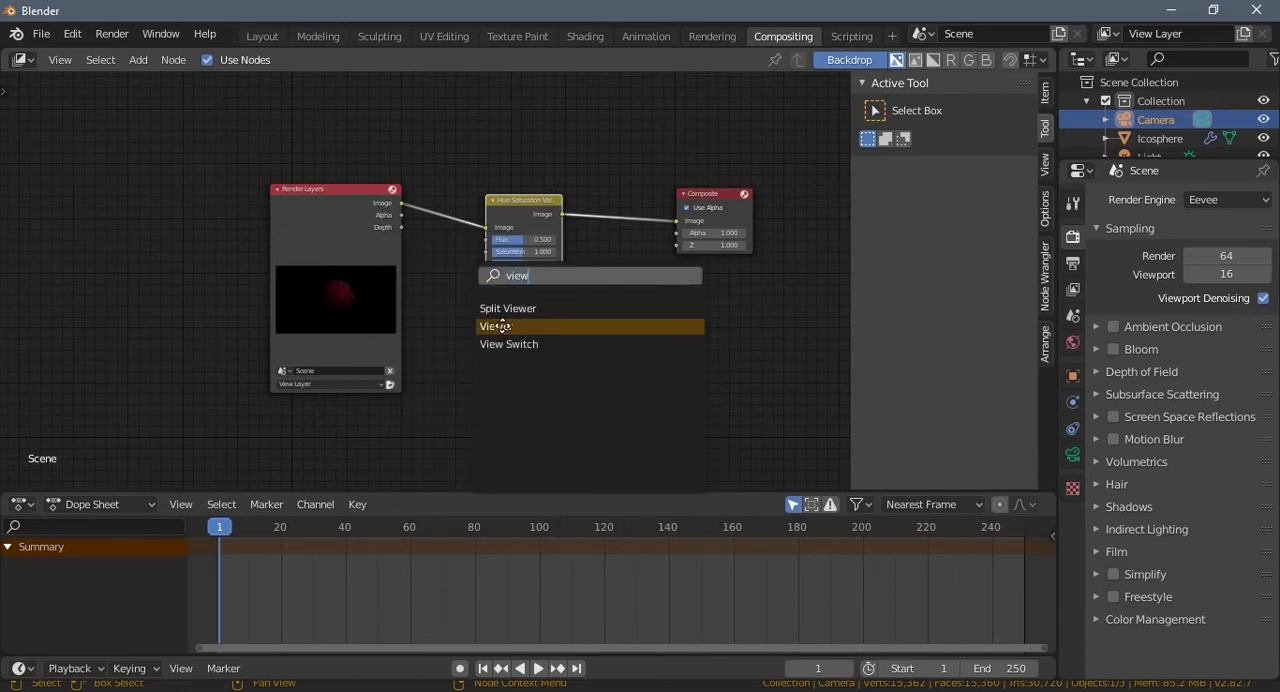
{"action": "left_click", "coordinate": [497, 326]}
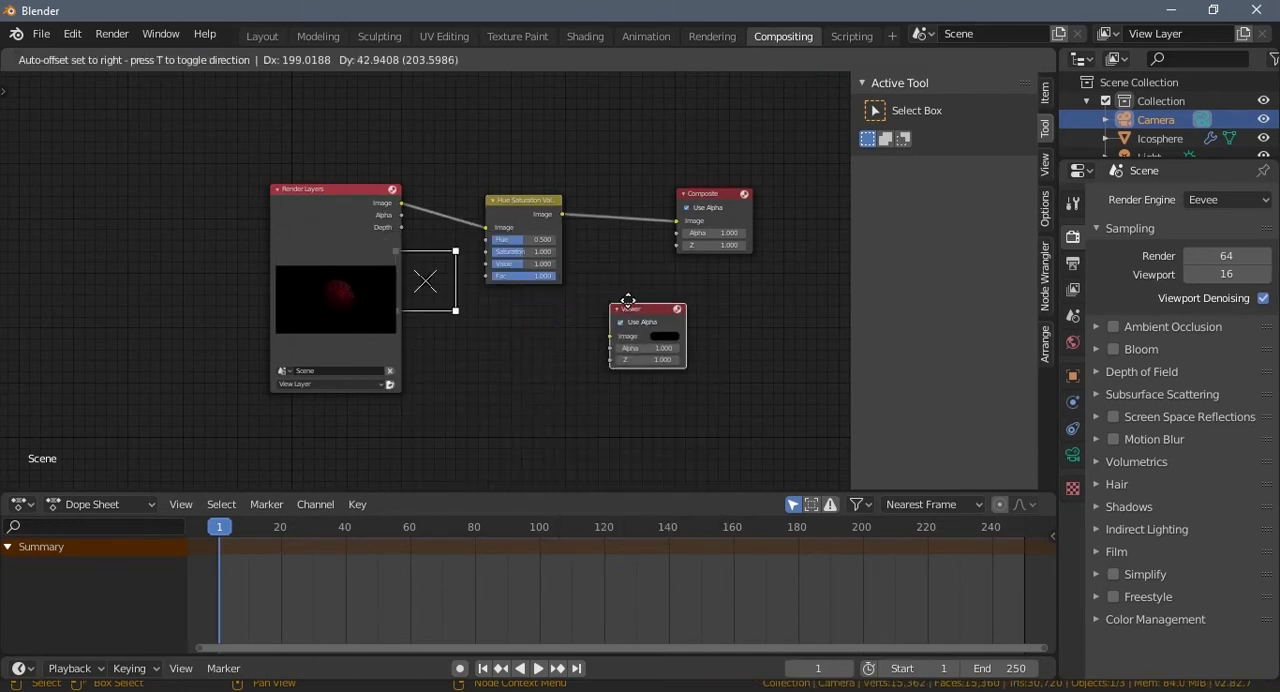
{"action": "left_click", "coordinate": [683, 330]}
{"action": "left_click_drag", "start_coordinate": [563, 214], "coordinate": [657, 313]}
{"action": "middle_click_drag", "start_coordinate": [572, 316], "coordinate": [562, 326]}
{"action": "left_click", "coordinate": [665, 305]}
{"action": "mouse_move", "coordinate": [478, 336]}
{"action": "middle_mouse_down"}
{"action": "mouse_move", "coordinate": [449, 329]}
{"action": "mouse_move", "coordinate": [485, 315]}
{"action": "mouse_move", "coordinate": [662, 465]}
{"action": "mouse_move", "coordinate": [671, 451]}
{"action": "mouse_move", "coordinate": [571, 354]}
{"action": "mouse_move", "coordinate": [497, 327]}
{"action": "middle_mouse_up"}
{"action": "scroll", "coordinate": [509, 364], "scroll_direction": "down", "scroll_amount": 4}
{"action": "scroll", "coordinate": [509, 364], "scroll_direction": "up", "scroll_amount": 4}
{"action": "scroll", "coordinate": [509, 370], "scroll_direction": "up", "scroll_amount": 2}
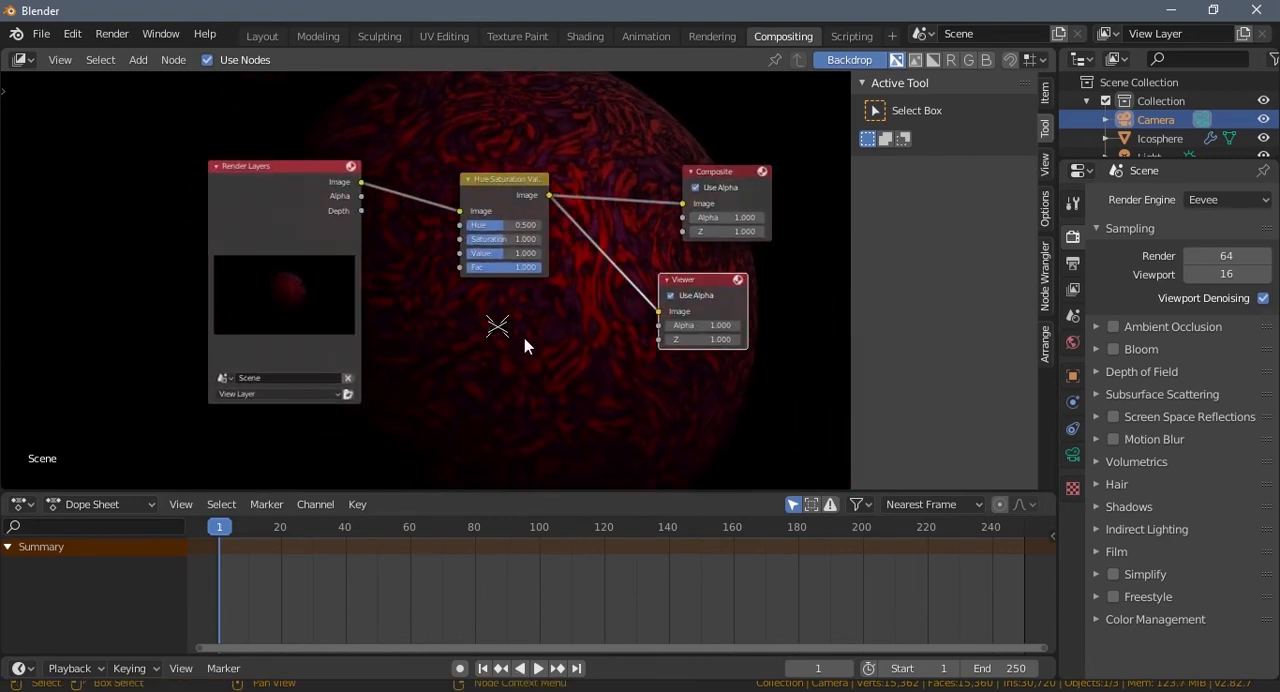
{"action": "key", "text": "s"}
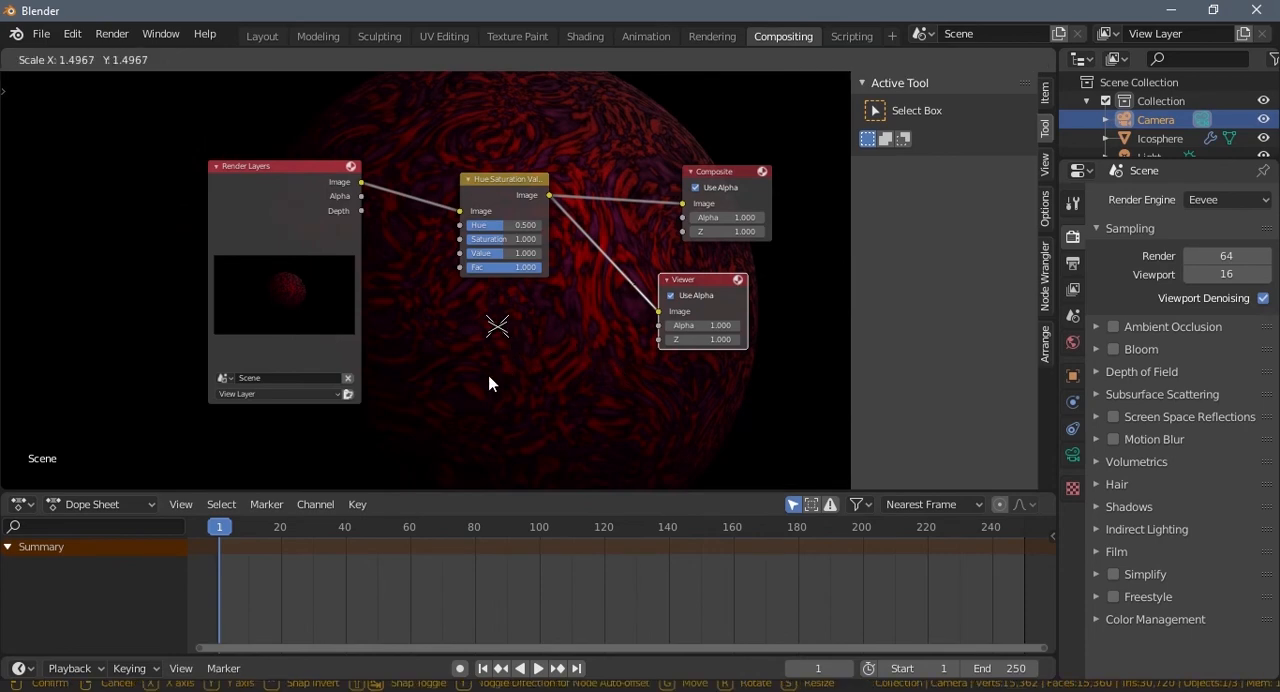
{"action": "left_click", "coordinate": [555, 340]}
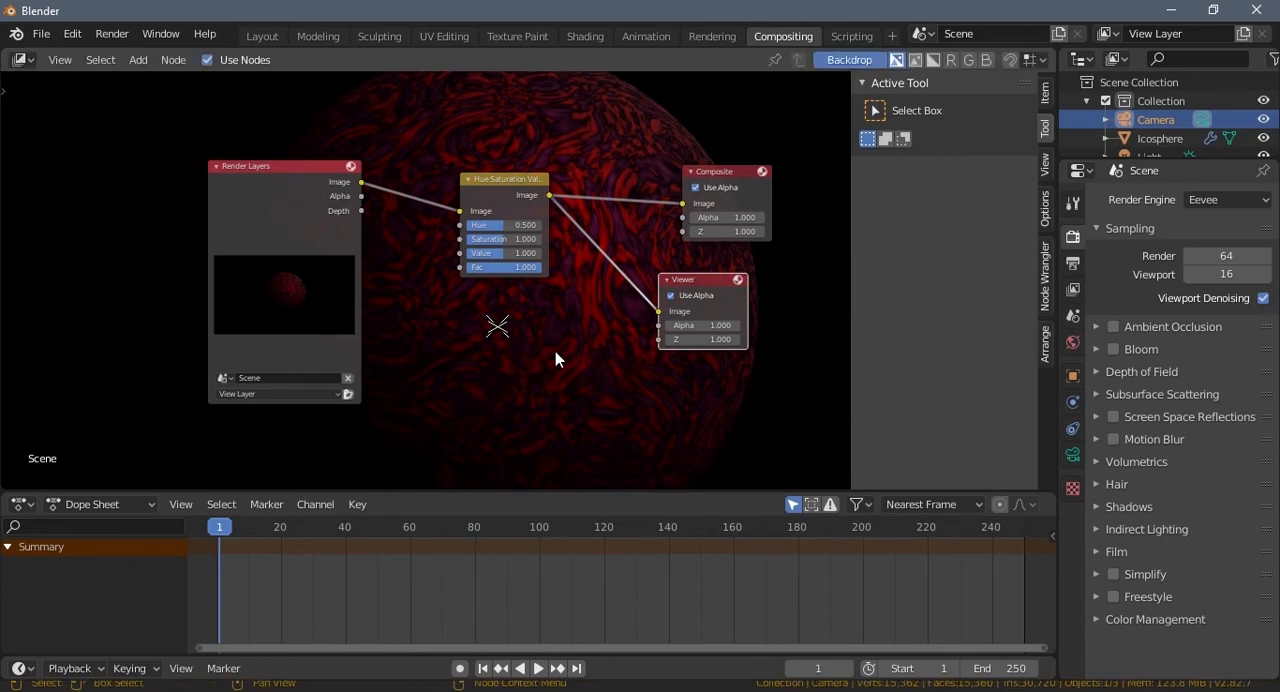
Step: Set the Hue Saturation Value node's Hue to 0.392 and its Saturation to 2.000
{"action": "scroll", "coordinate": [586, 344], "scroll_direction": "up", "scroll_amount": 3}
{"action": "middle_click_drag", "start_coordinate": [567, 338], "coordinate": [537, 338]}
{"action": "left_click_drag", "start_coordinate": [487, 211], "coordinate": [543, 247]}
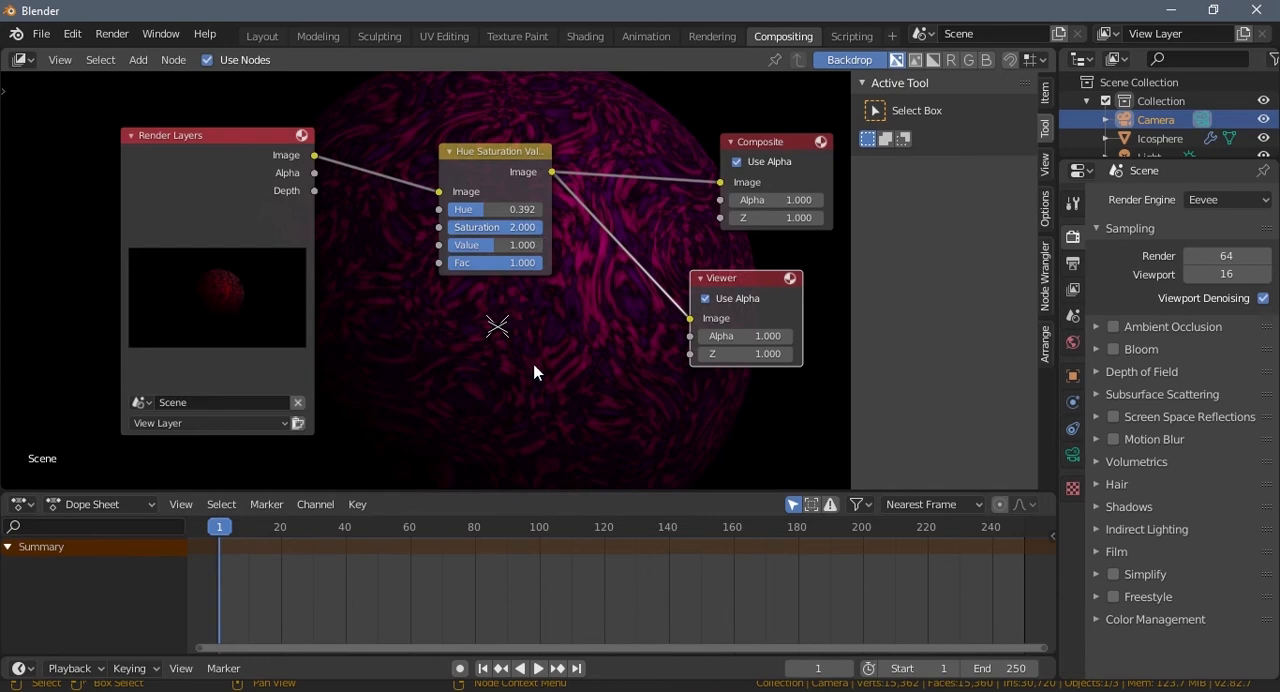
{"action": "middle_click_drag", "start_coordinate": [536, 370], "coordinate": [476, 328]}
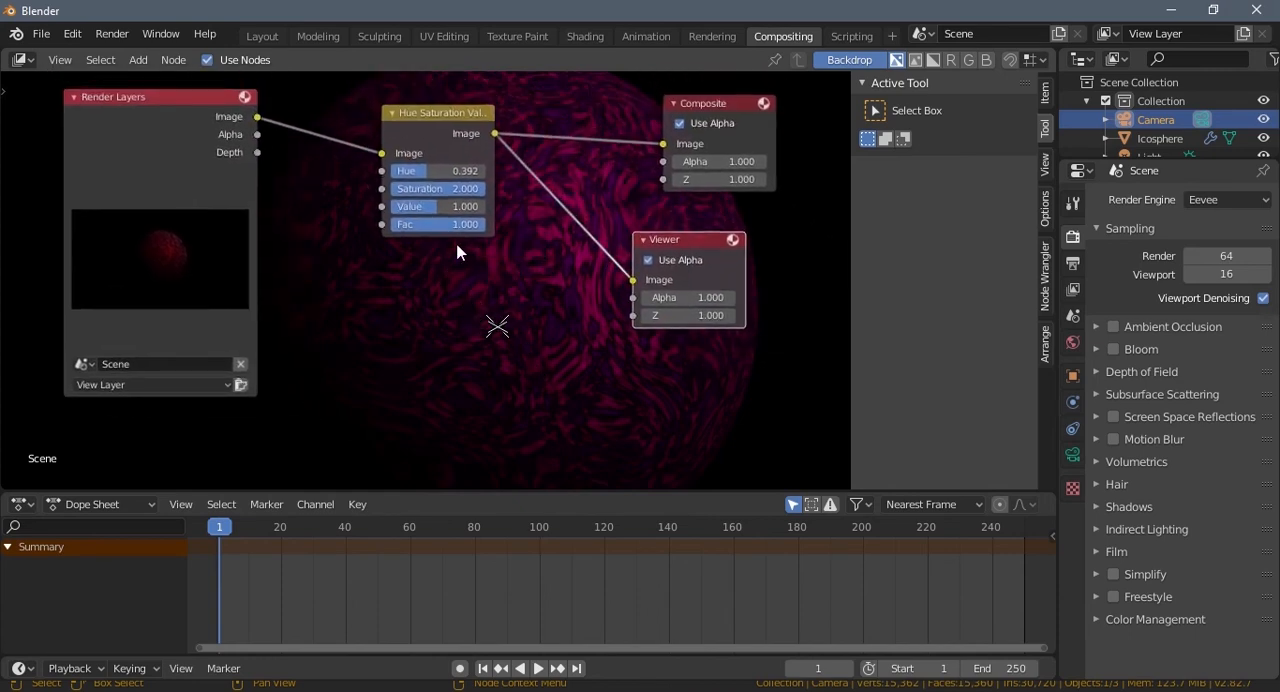
Step: Set the Hue Saturation Value node's Hue to 0.150, Saturation to 0.817 and Value to 1.533
{"action": "mouse_move", "coordinate": [430, 172]}
{"action": "left_mouse_down"}
{"action": "mouse_move", "coordinate": [462, 184]}
{"action": "mouse_move", "coordinate": [445, 188]}
{"action": "left_mouse_up"}
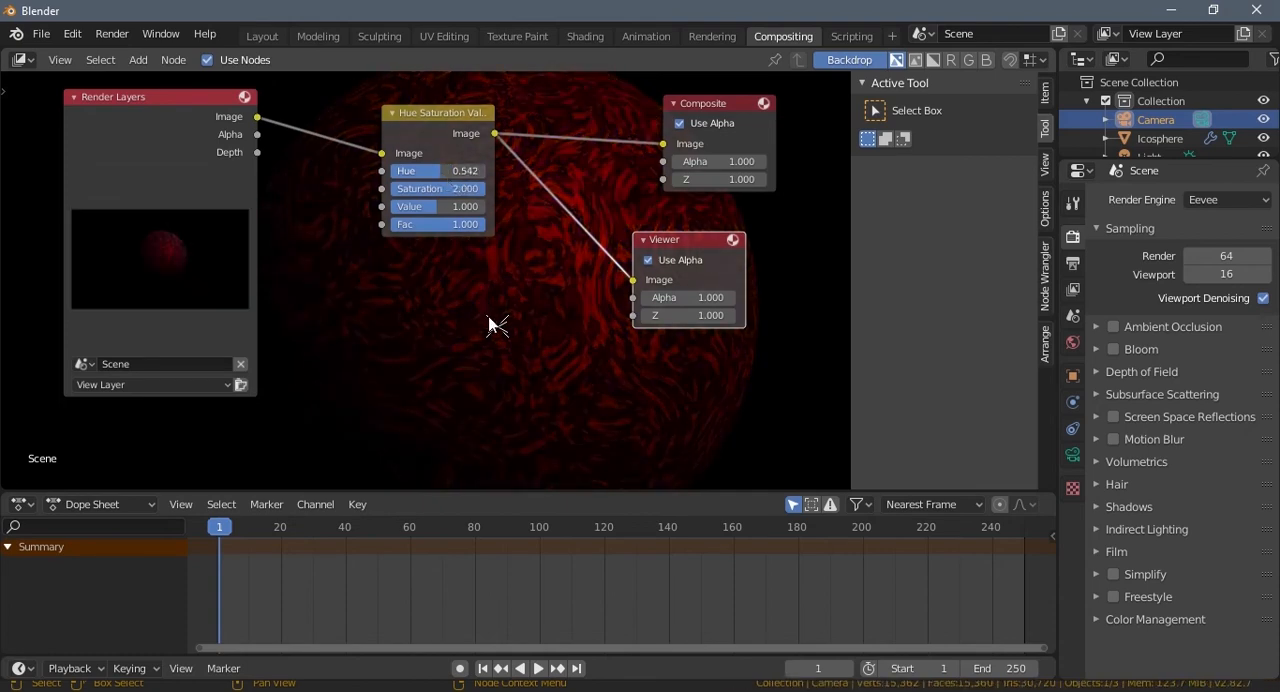
{"action": "middle_click_drag", "start_coordinate": [493, 306], "coordinate": [478, 319]}
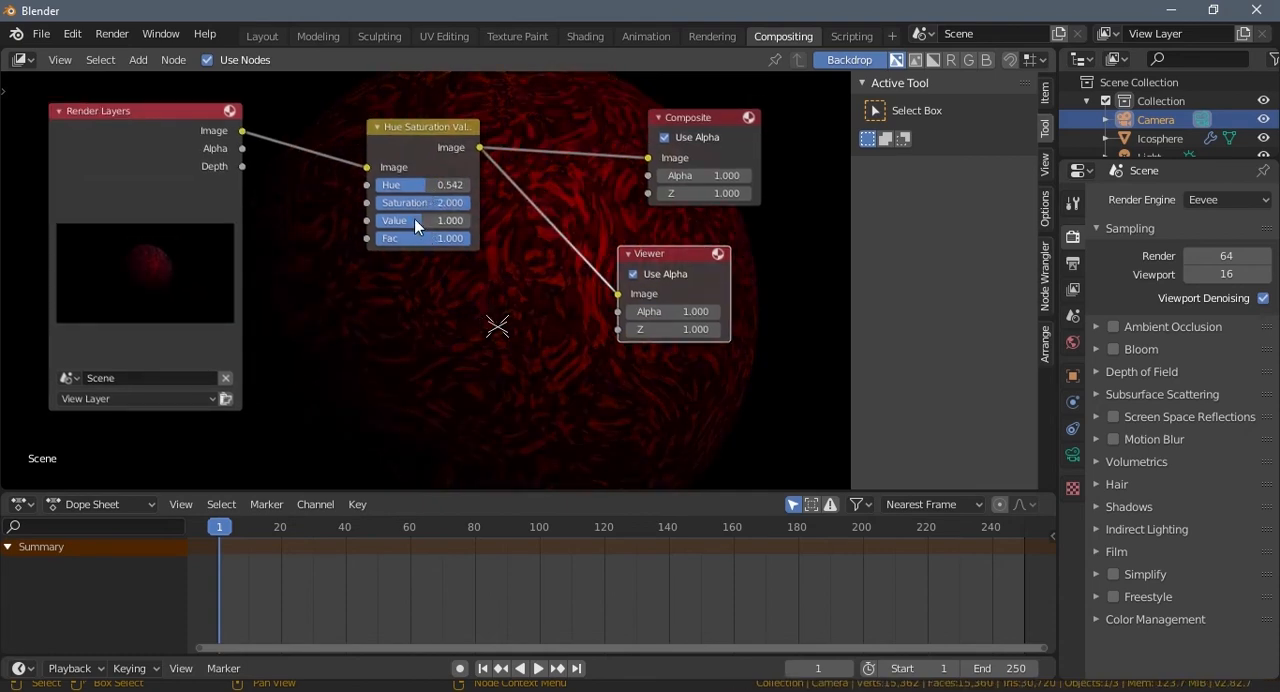
{"action": "left_click_drag", "start_coordinate": [415, 220], "coordinate": [194, 202]}
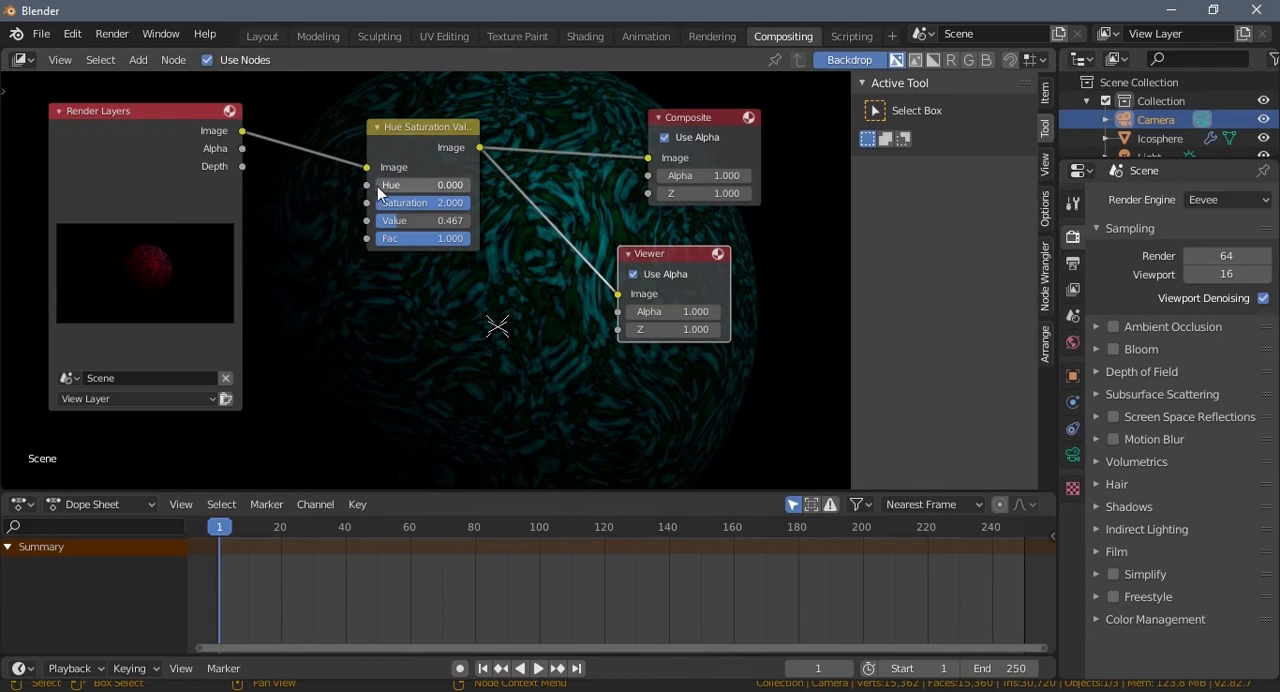
{"action": "mouse_move", "coordinate": [377, 186]}
{"action": "left_mouse_down"}
{"action": "mouse_move", "coordinate": [407, 186]}
{"action": "mouse_move", "coordinate": [396, 184]}
{"action": "left_mouse_up"}
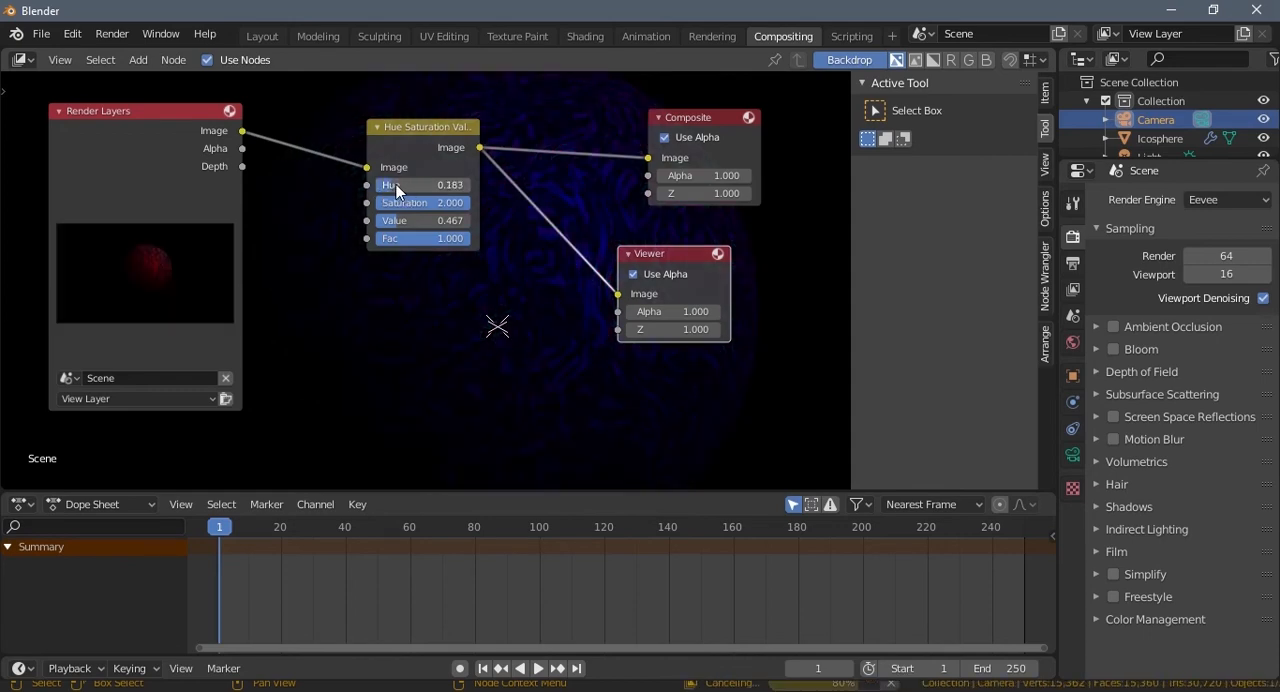
{"action": "left_click_drag", "start_coordinate": [398, 230], "coordinate": [455, 231]}
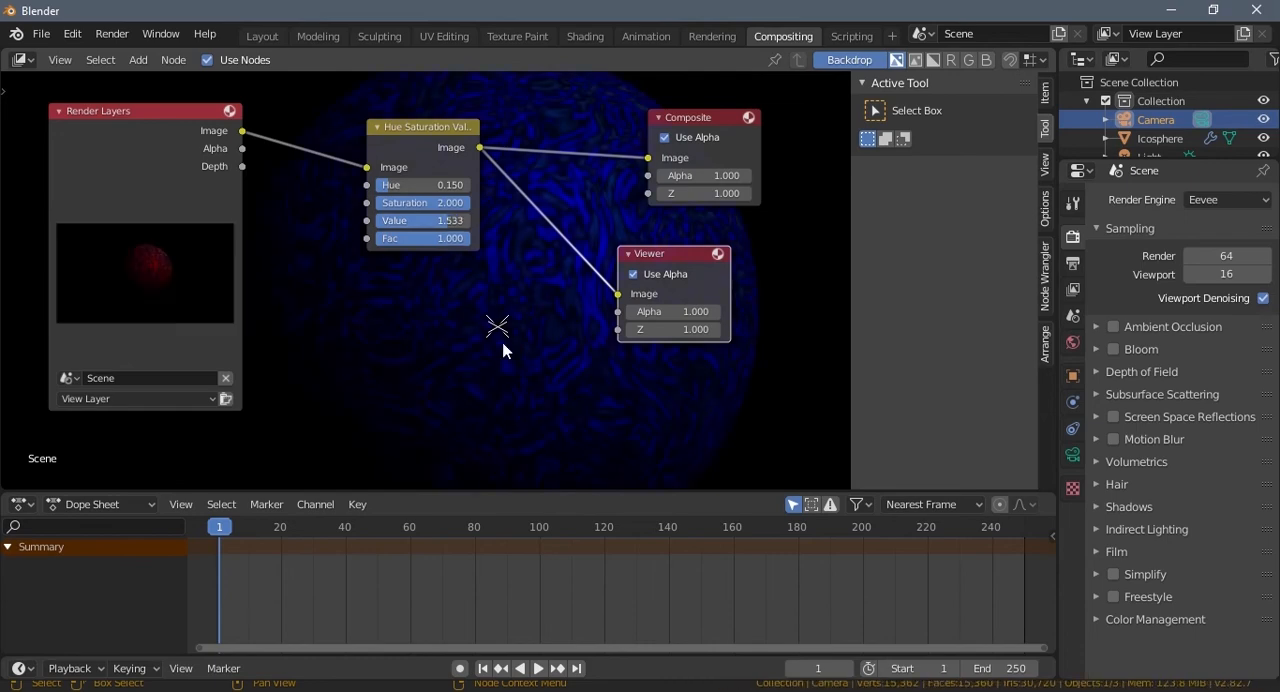
{"action": "scroll", "coordinate": [503, 343], "scroll_direction": "down", "scroll_amount": 1}
{"action": "middle_click_drag", "start_coordinate": [504, 344], "coordinate": [551, 376]}
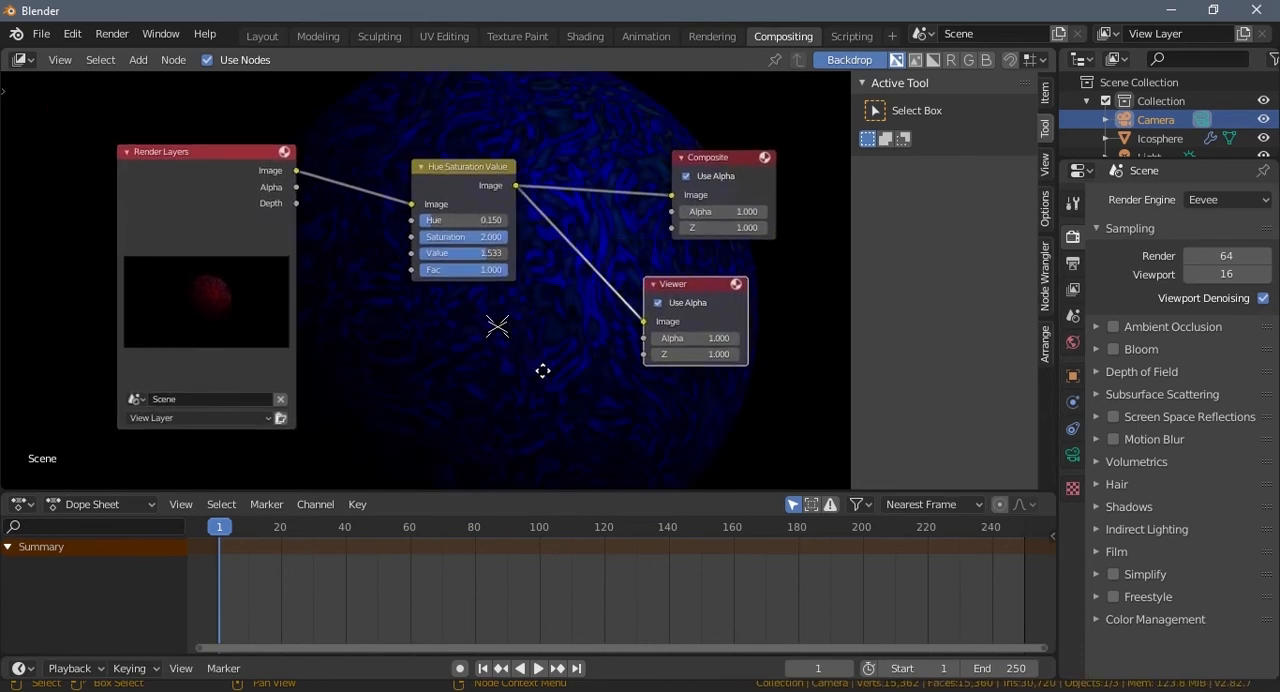
{"action": "left_click_drag", "start_coordinate": [484, 239], "coordinate": [425, 258]}
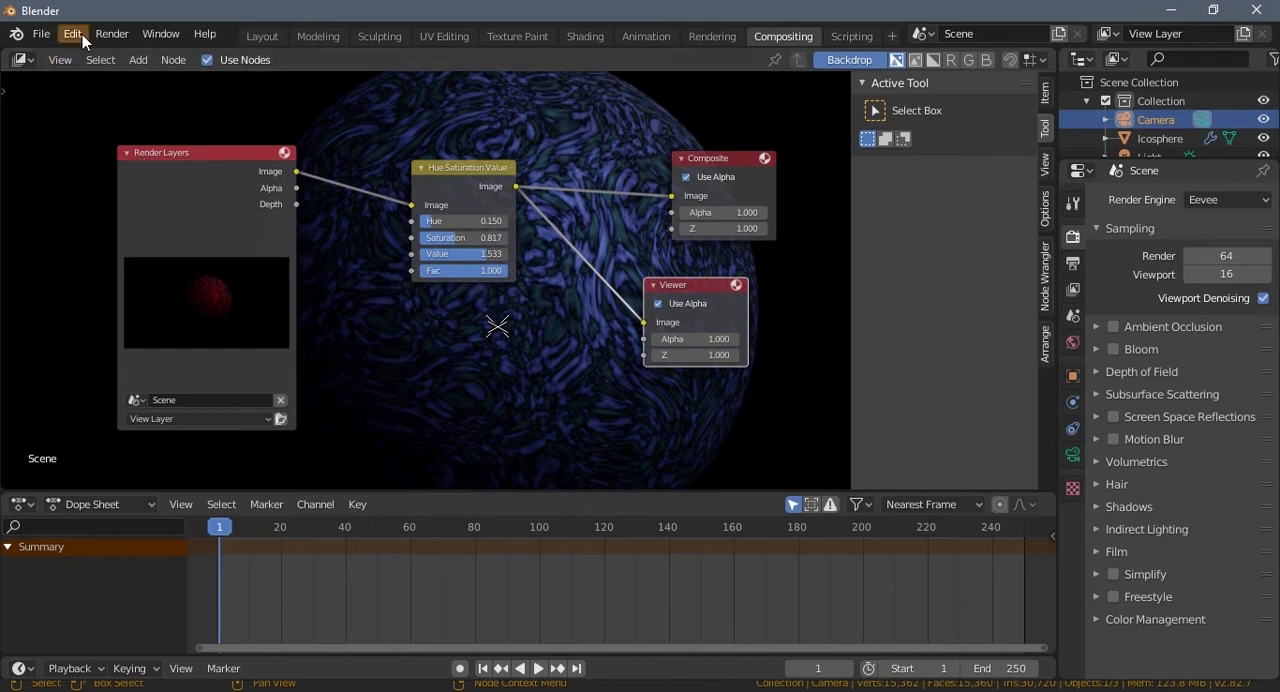
Step: Change the compositor area to an Image Editor and display the Viewer Node image in it
{"action": "left_click", "coordinate": [22, 59]}
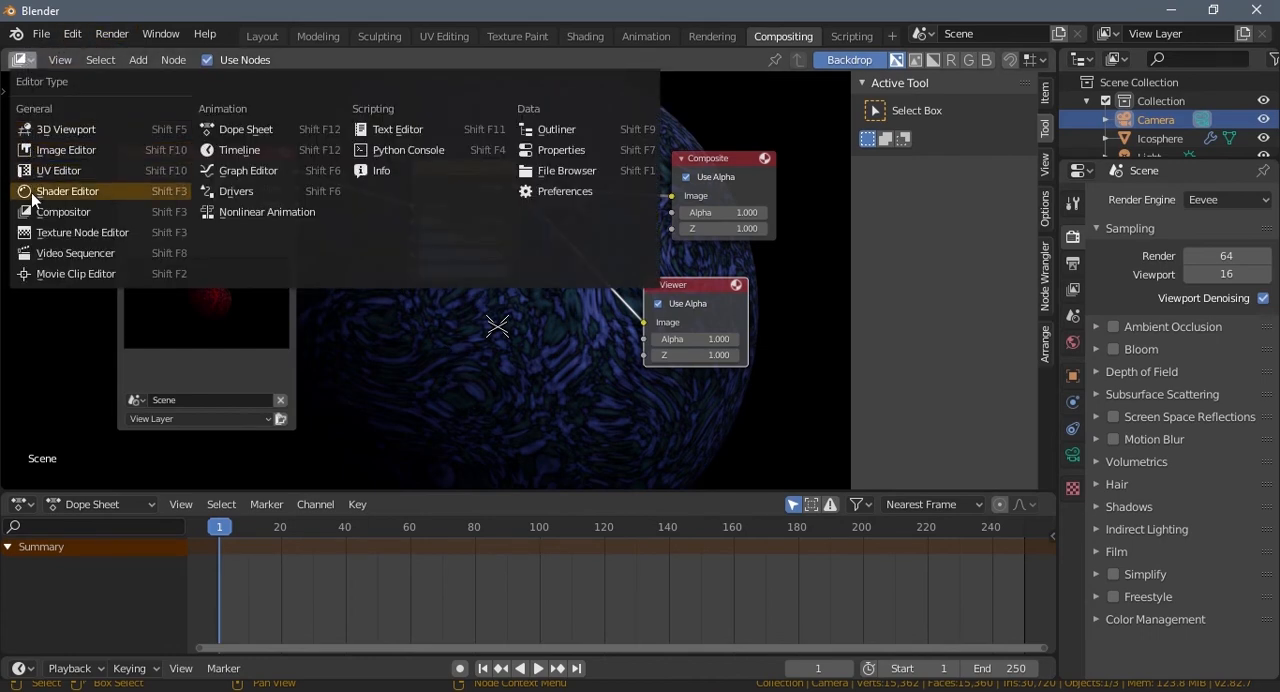
{"action": "left_click", "coordinate": [45, 150]}
{"action": "left_click", "coordinate": [450, 60]}
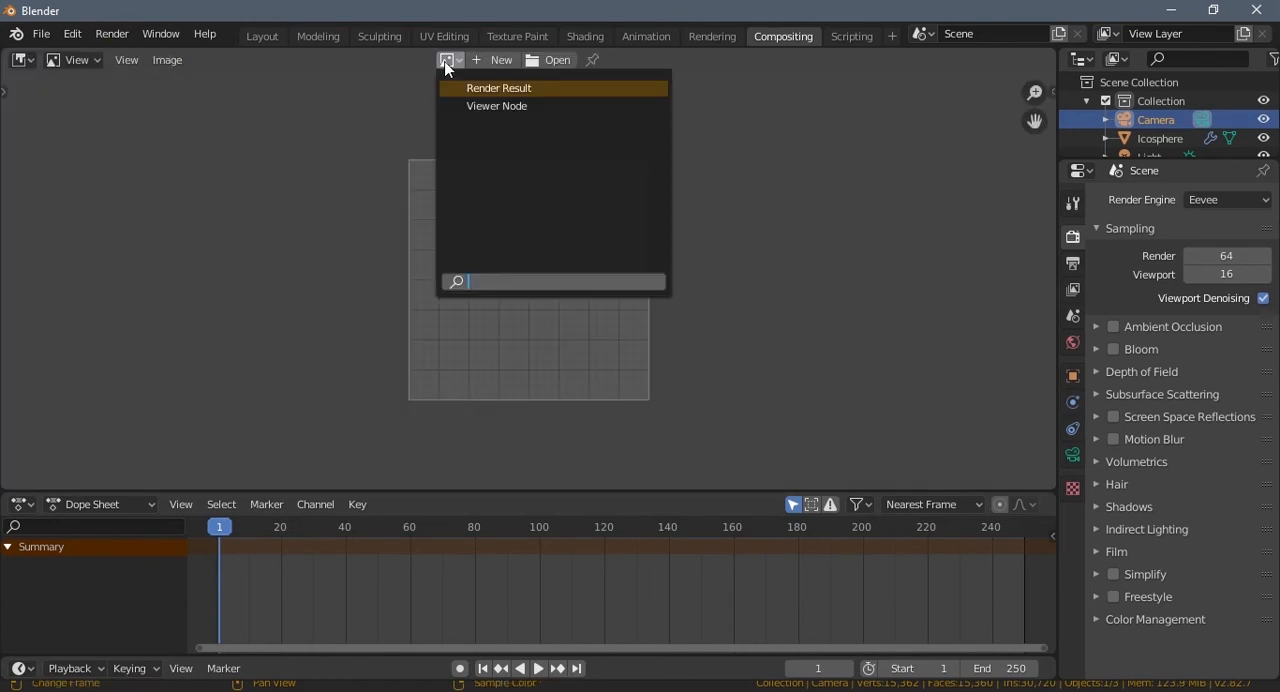
{"action": "left_click", "coordinate": [472, 104]}
{"action": "scroll", "coordinate": [532, 302], "scroll_direction": "down", "scroll_amount": 4}
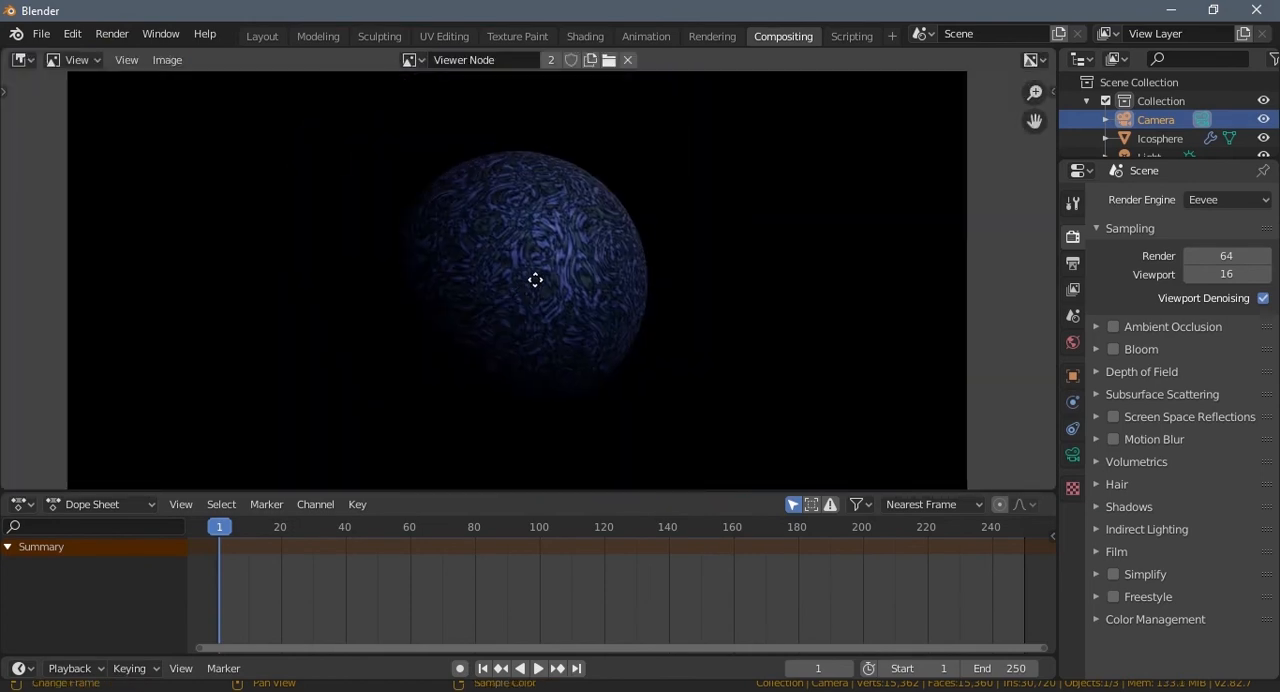
Step: Display the Render Result in the Image Editor and enlarge the editor by shrinking the Dope Sheet area below it
{"action": "left_click", "coordinate": [428, 62]}
{"action": "left_click", "coordinate": [450, 86]}
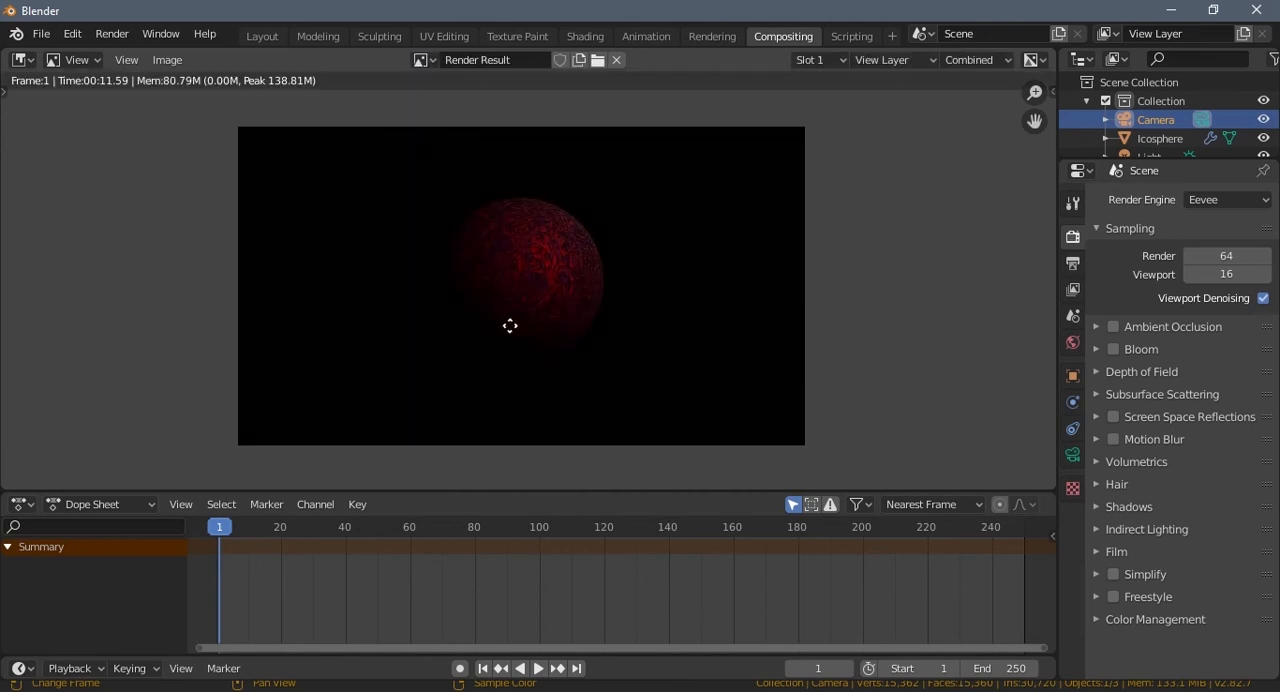
{"action": "scroll", "coordinate": [508, 326], "scroll_direction": "up", "scroll_amount": 4}
{"action": "mouse_move", "coordinate": [510, 326]}
{"action": "middle_mouse_down"}
{"action": "mouse_move", "coordinate": [523, 309]}
{"action": "mouse_move", "coordinate": [511, 311]}
{"action": "middle_mouse_up"}
{"action": "scroll", "coordinate": [522, 321], "scroll_direction": "down", "scroll_amount": 3}
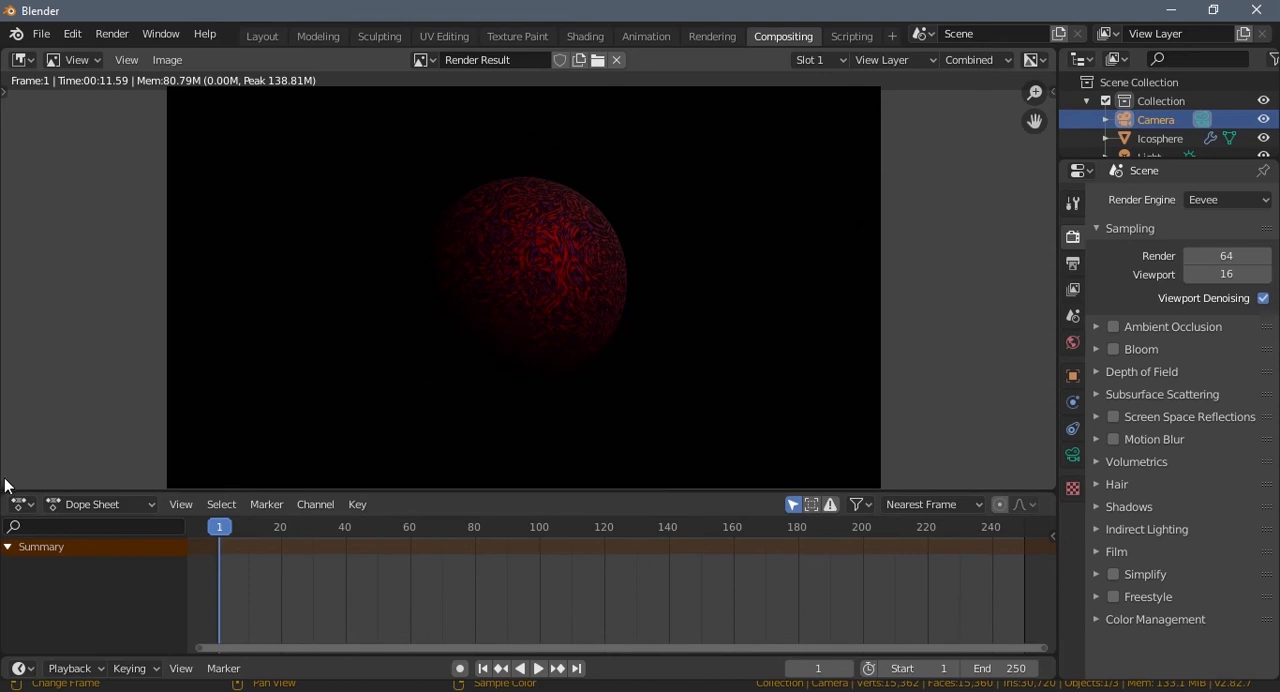
{"action": "left_click_drag", "start_coordinate": [5, 489], "coordinate": [8, 640]}
Step: Examine the Render Result up close, from the planet's surface pixels to the black background around it
{"action": "scroll", "coordinate": [543, 438], "scroll_direction": "up", "scroll_amount": 2}
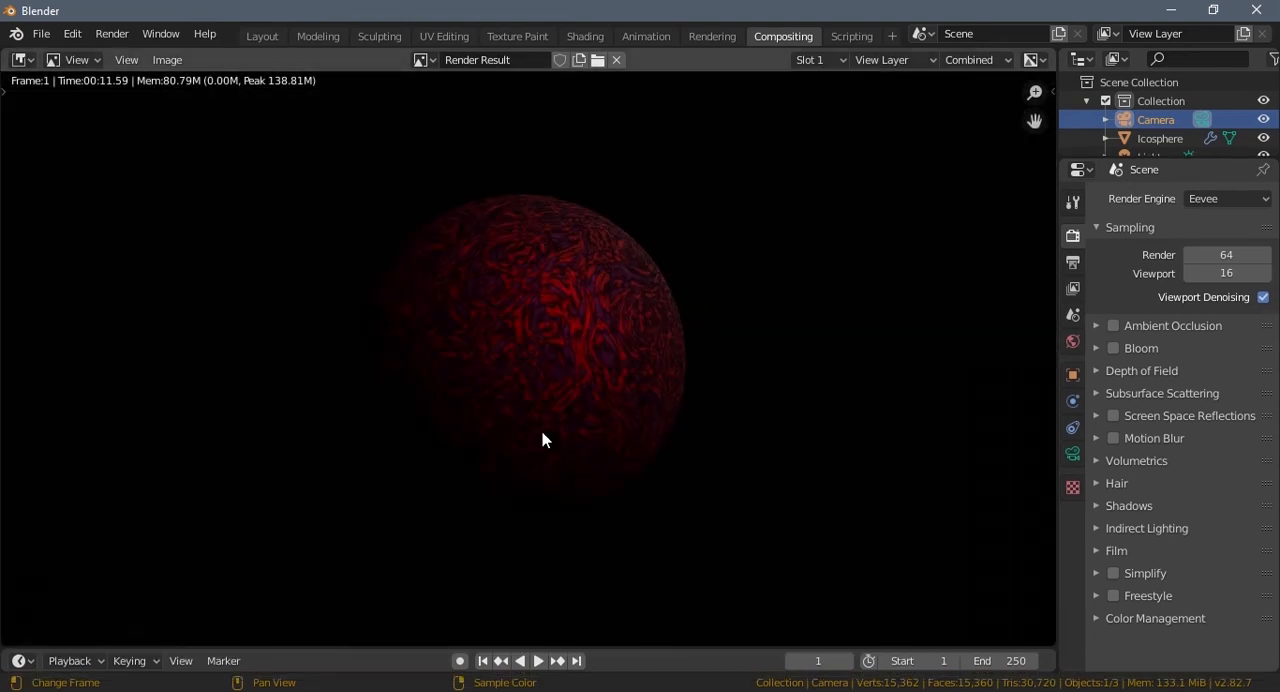
{"action": "scroll", "coordinate": [543, 438], "scroll_direction": "up", "scroll_amount": 10}
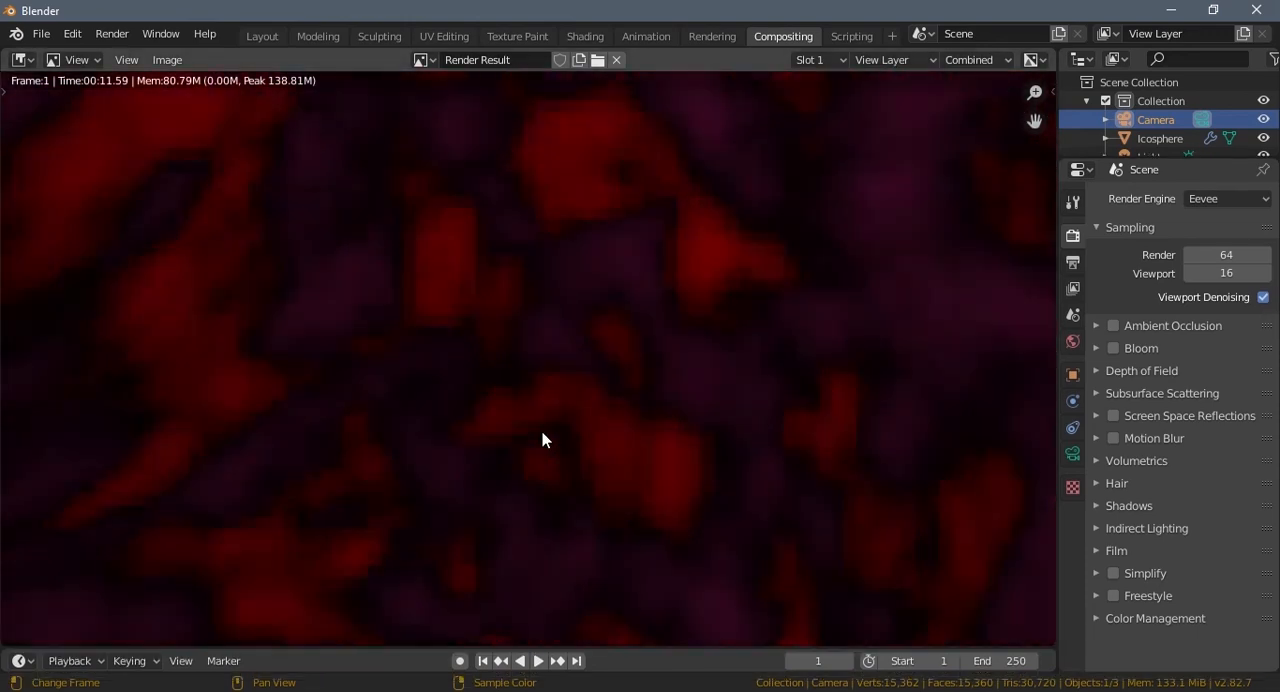
{"action": "scroll", "coordinate": [543, 438], "scroll_direction": "up", "scroll_amount": 6}
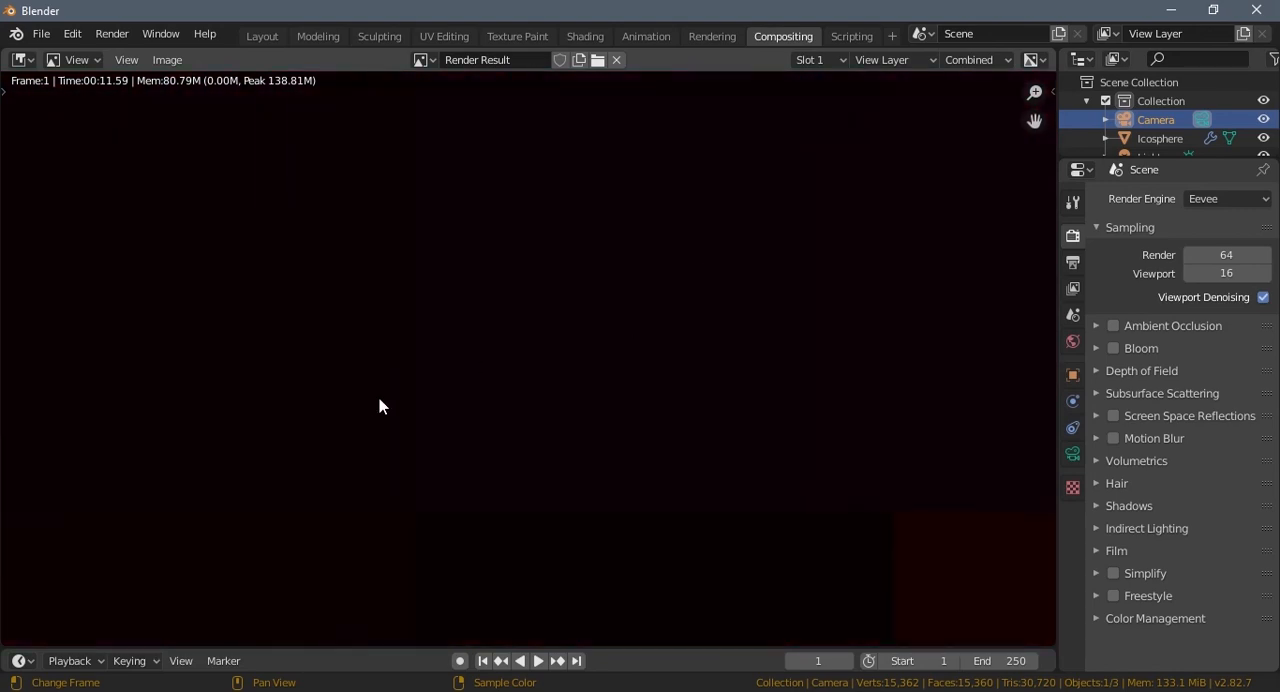
{"action": "scroll", "coordinate": [790, 426], "scroll_direction": "down", "scroll_amount": 7}
{"action": "middle_click_drag", "start_coordinate": [622, 419], "coordinate": [550, 450]}
{"action": "scroll", "coordinate": [669, 425], "scroll_direction": "down", "scroll_amount": 9}
{"action": "scroll", "coordinate": [759, 426], "scroll_direction": "down", "scroll_amount": 3}
{"action": "middle_click_drag", "start_coordinate": [759, 426], "coordinate": [417, 429]}
{"action": "middle_click_drag", "start_coordinate": [672, 429], "coordinate": [383, 430]}
{"action": "middle_click_drag", "start_coordinate": [545, 421], "coordinate": [485, 430]}
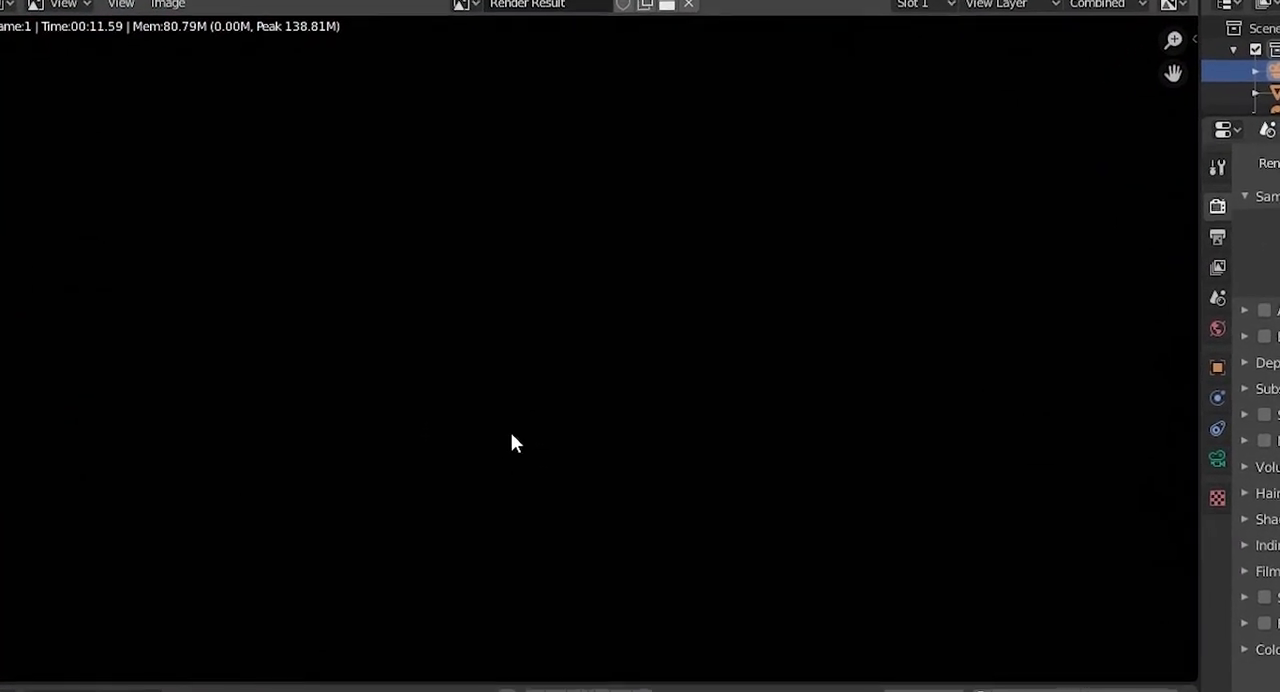